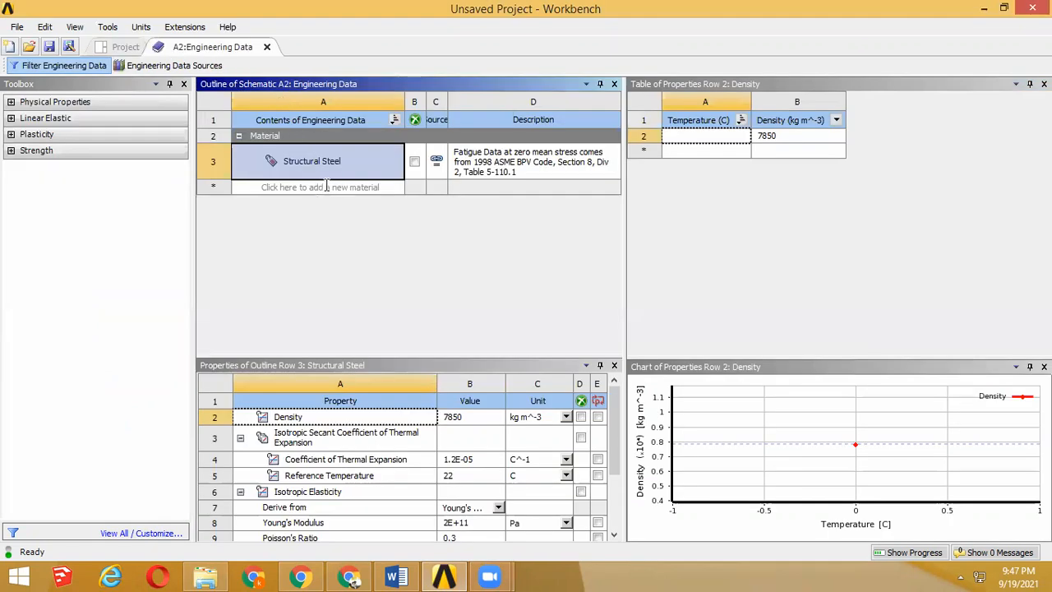
Step: Add a new material named ANNULAR RING to the engineering data
left_click(326, 187)
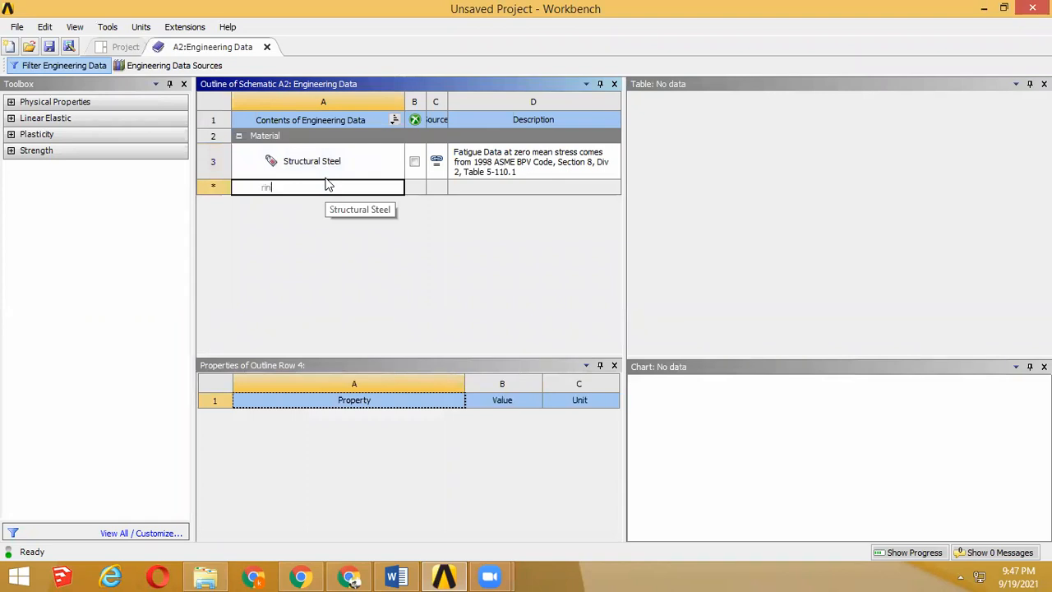
type("ANNULAR RING")
key("Return")
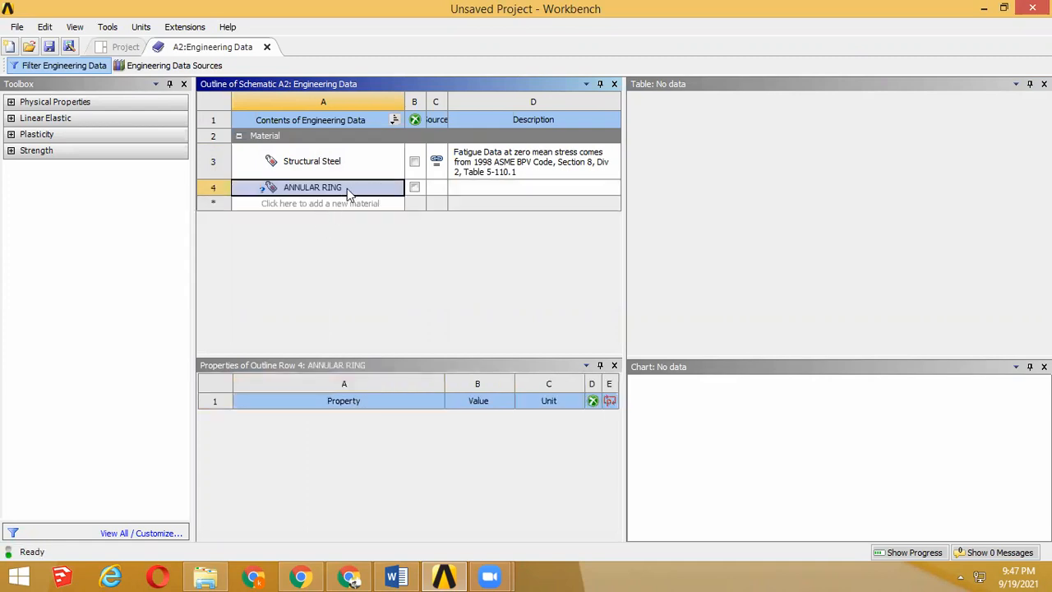
Step: Add a Density property to the ANNULAR RING material and set its unit to lb in^-3
left_click(14, 102)
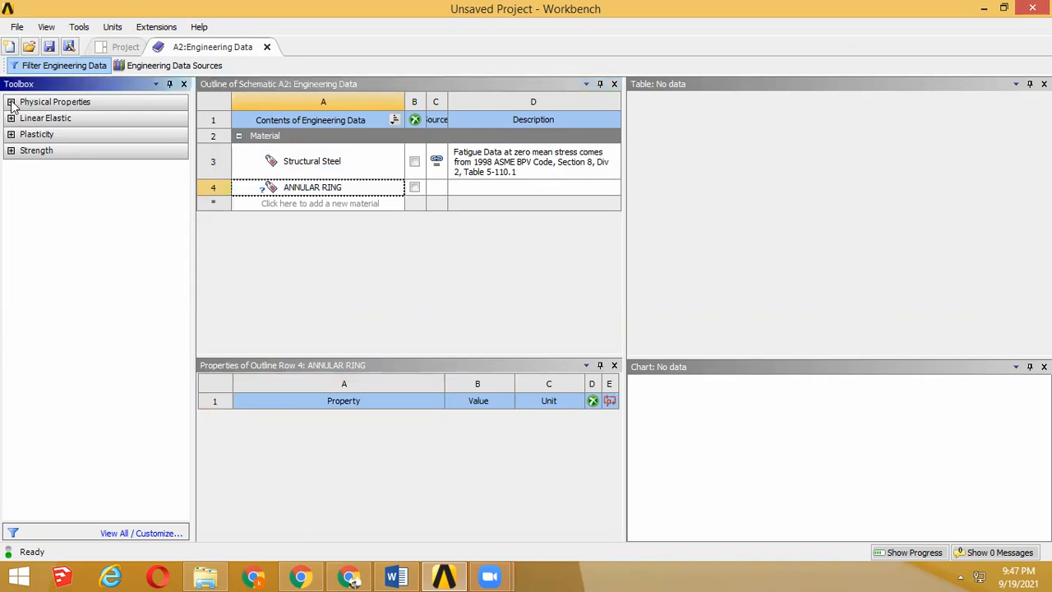
left_click(11, 102)
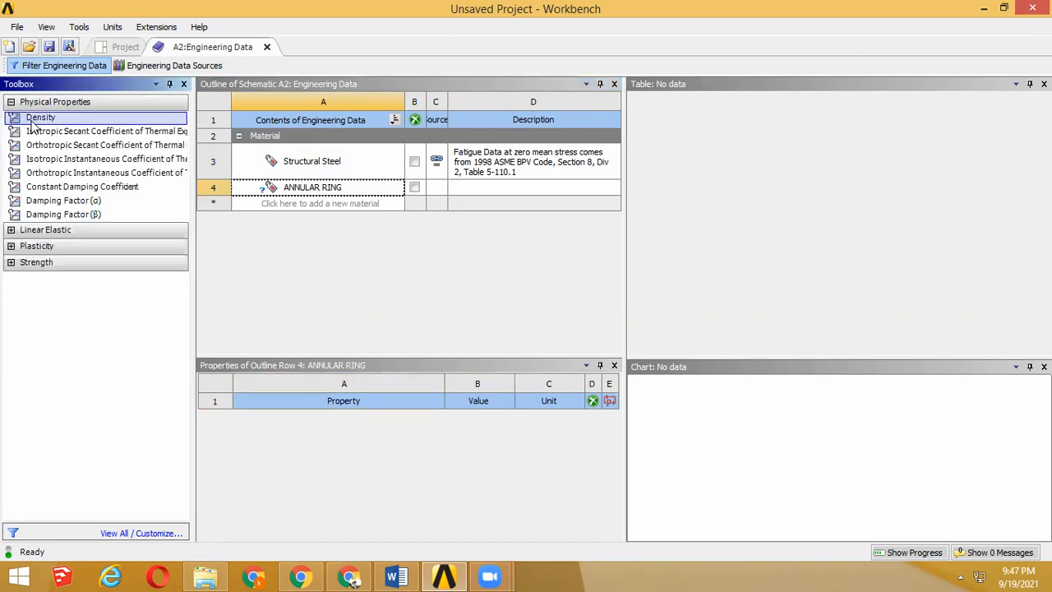
double_click(32, 121)
left_click(473, 313)
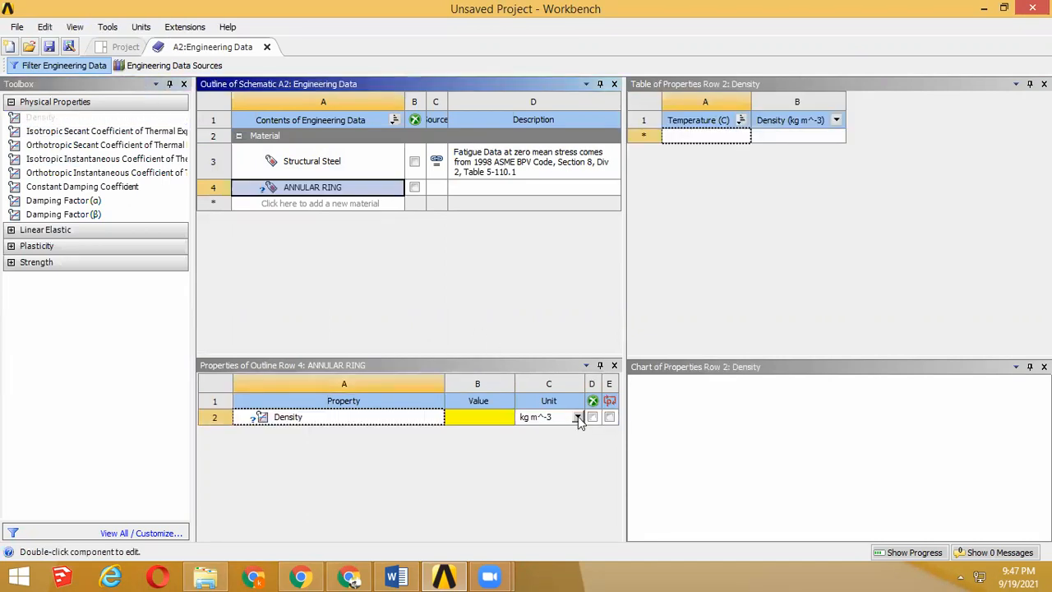
left_click(578, 421)
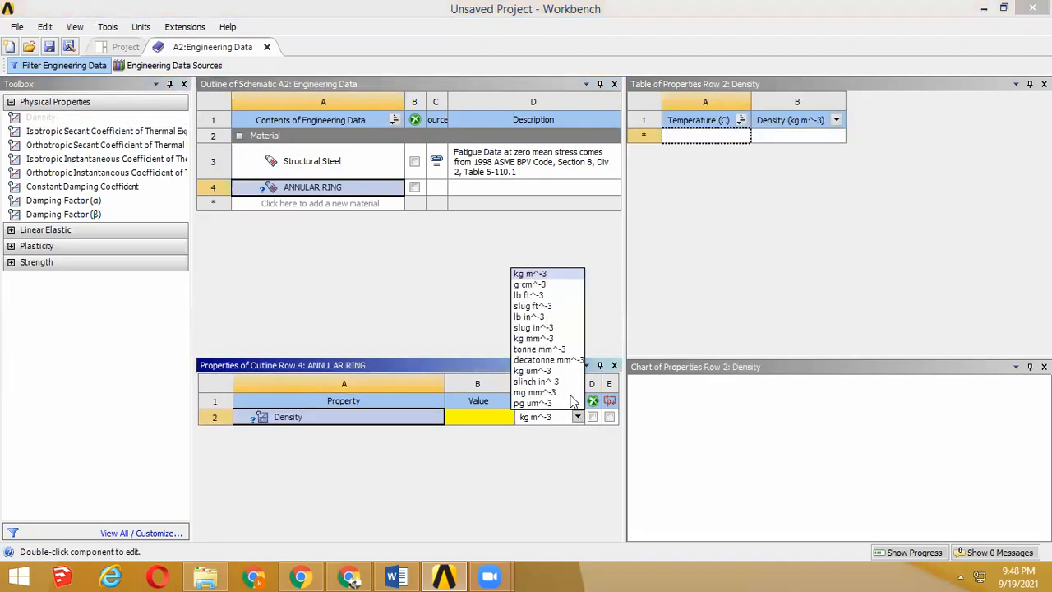
left_click(530, 316)
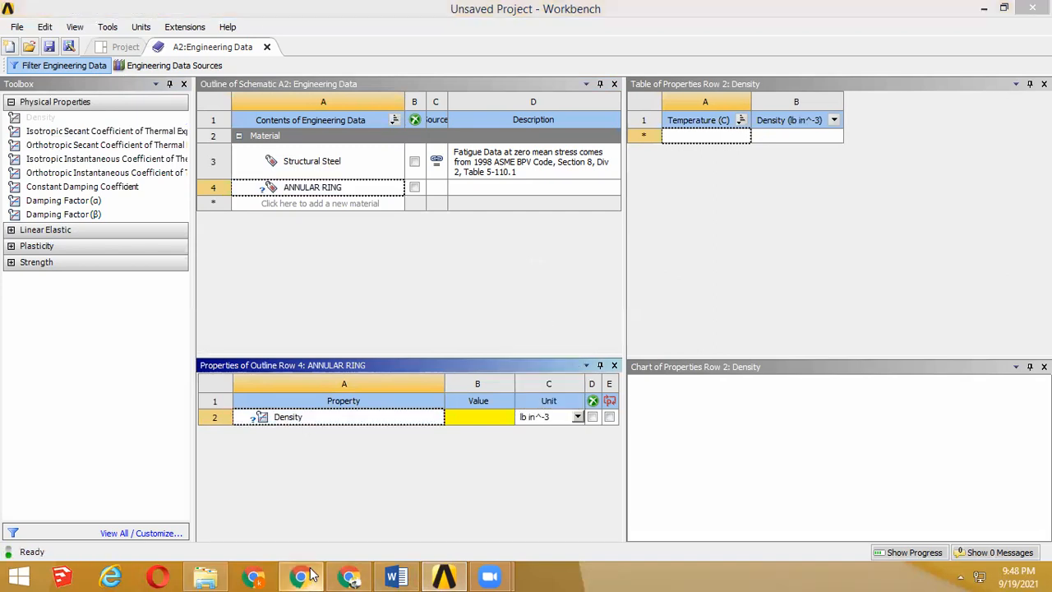
Step: Try to copy the density from the verification manual in the browser and paste it as the ANNULAR RING density in Workbench
left_click(306, 577)
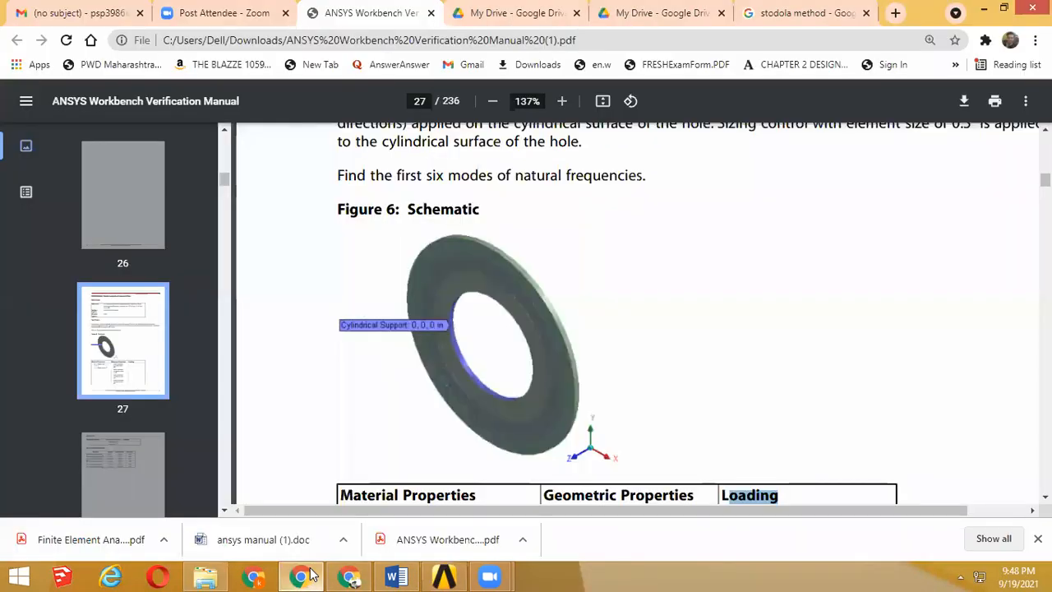
scroll(428, 260, "down", 4)
right_click(428, 261)
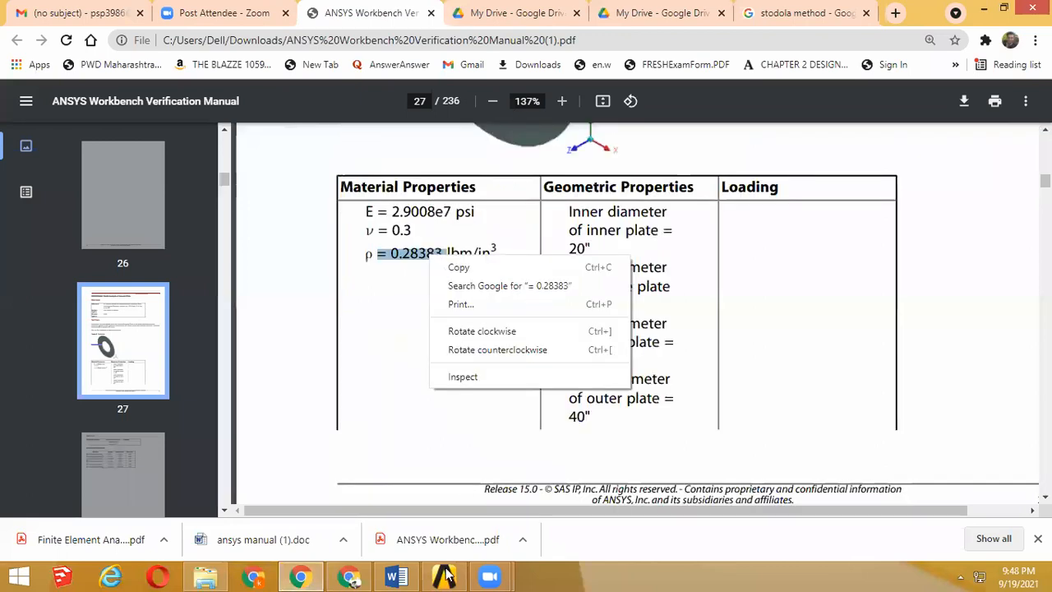
left_click(445, 266)
left_click(446, 575)
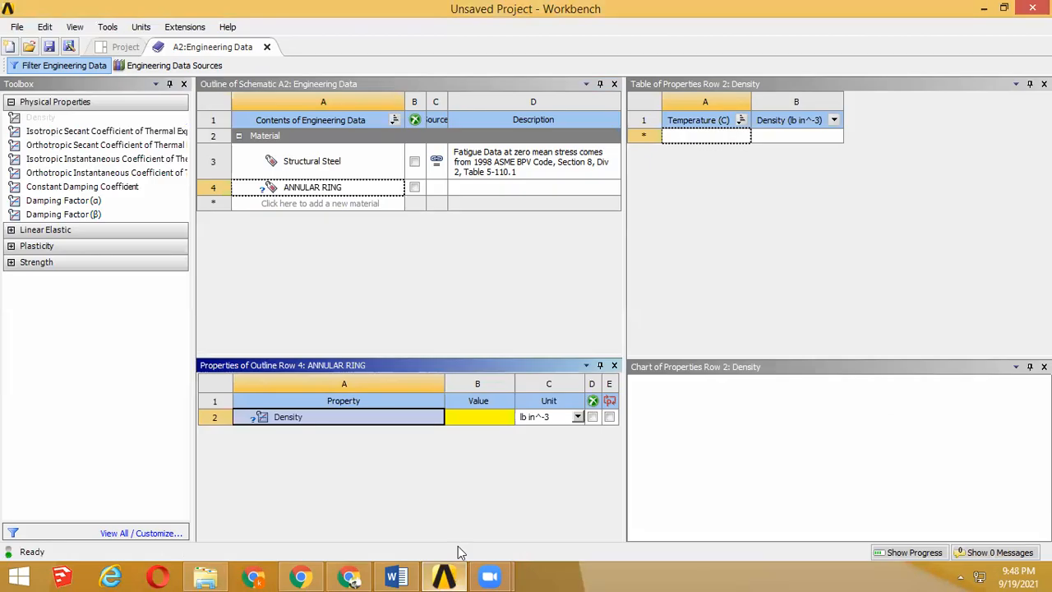
left_click(485, 418)
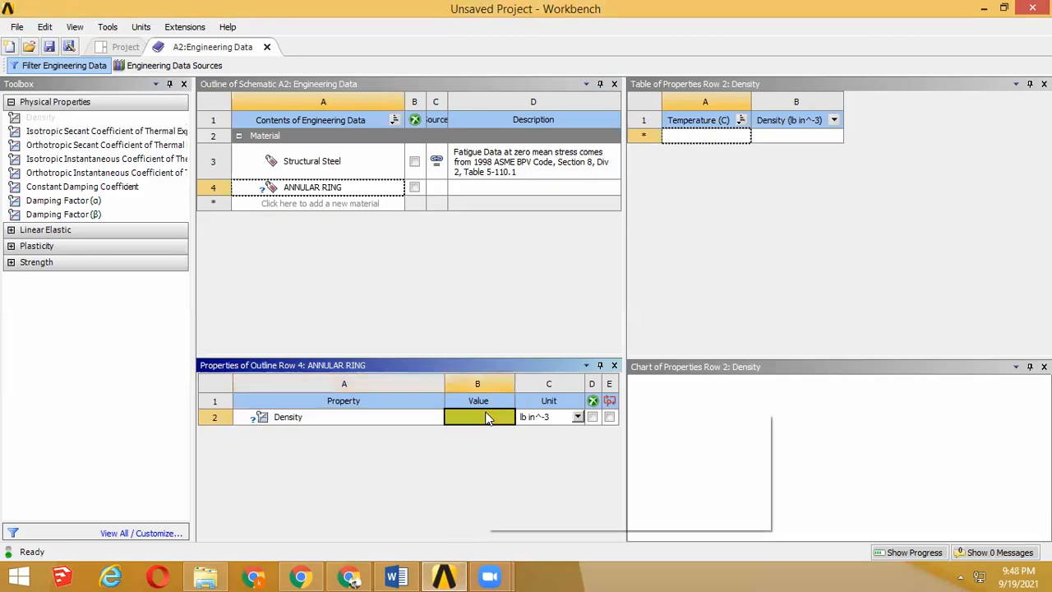
right_click(486, 418)
left_click(515, 423)
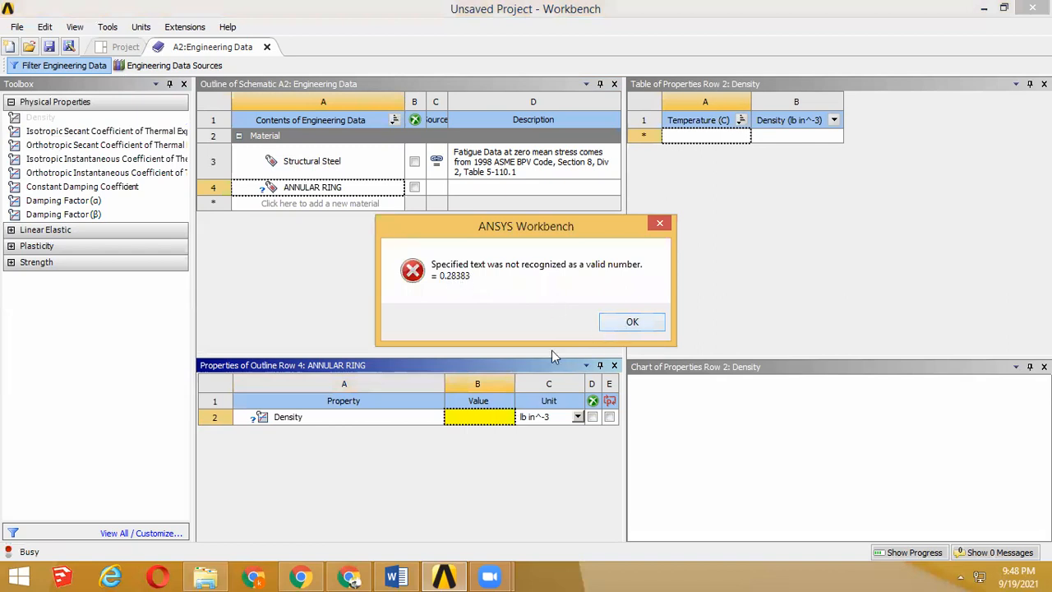
key("Return")
Step: Set the ANNULAR RING density to 0.28383 lb in^-3, checking the digits against the verification manual
type("0.")
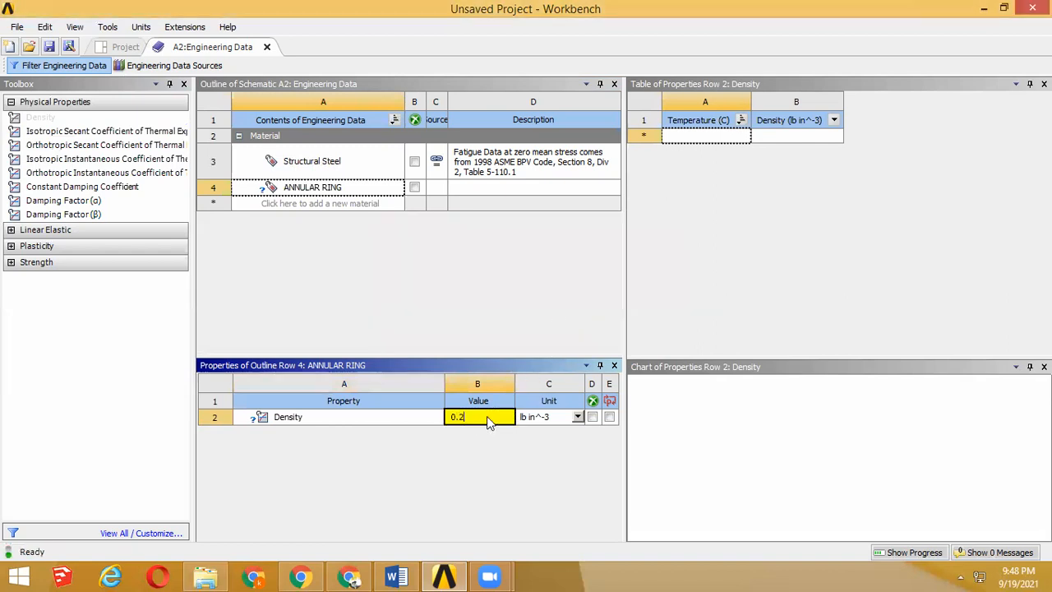
type("28")
key("alt+Tab")
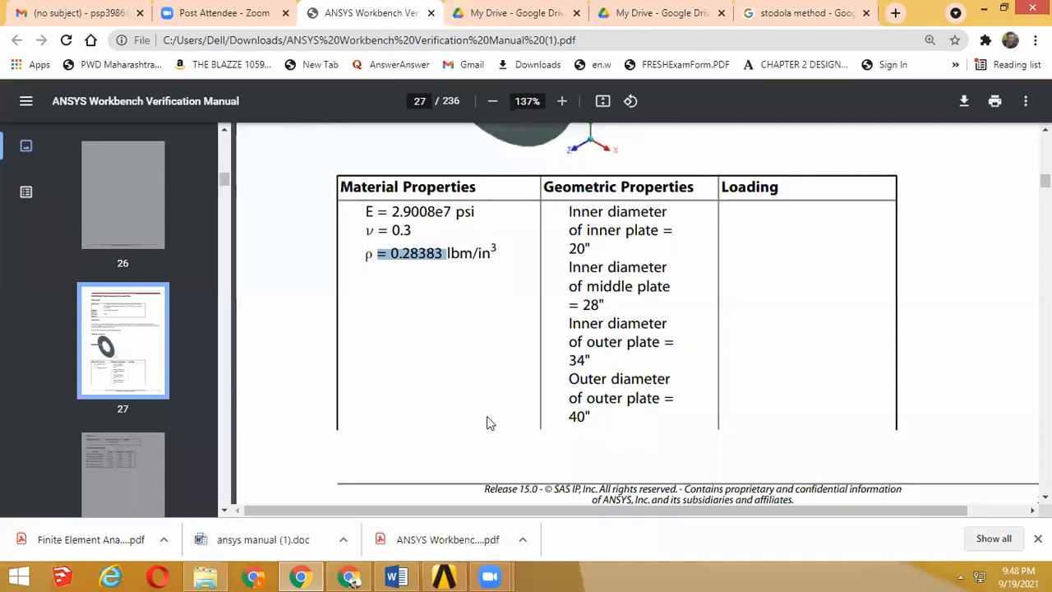
key("alt+Tab")
type("383")
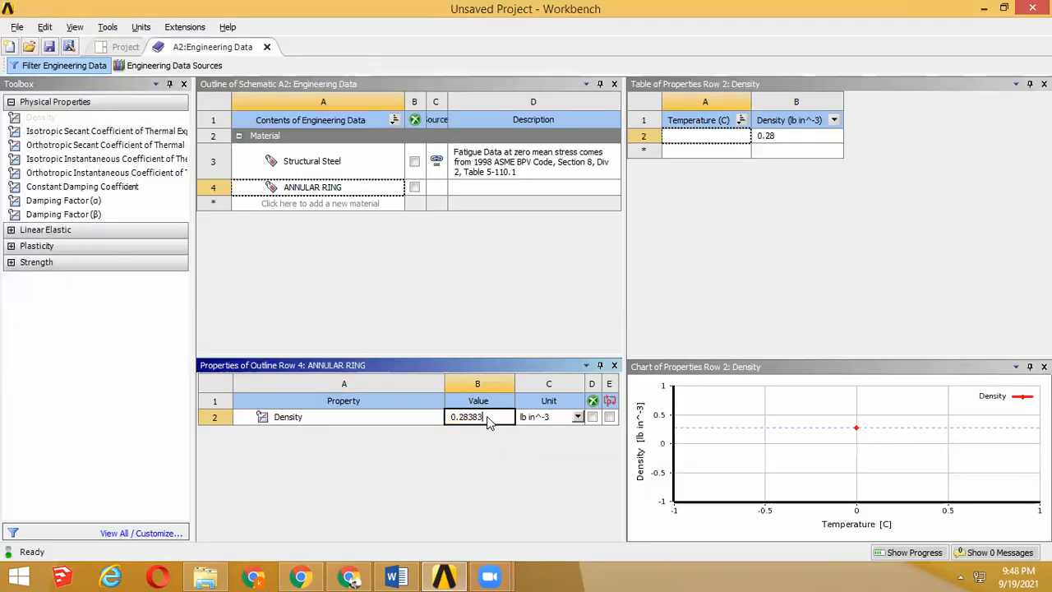
left_click(515, 294)
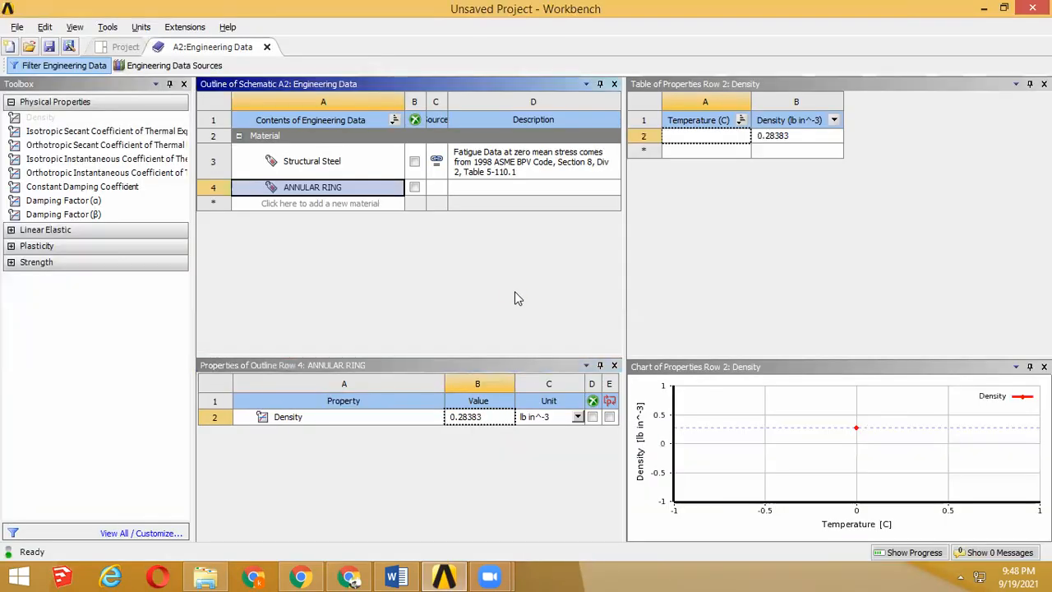
Step: Add the Isotropic Elasticity property from the linear elastic group to ANNULAR RING
left_click(12, 235)
left_click(11, 231)
left_click(33, 246)
double_click(33, 245)
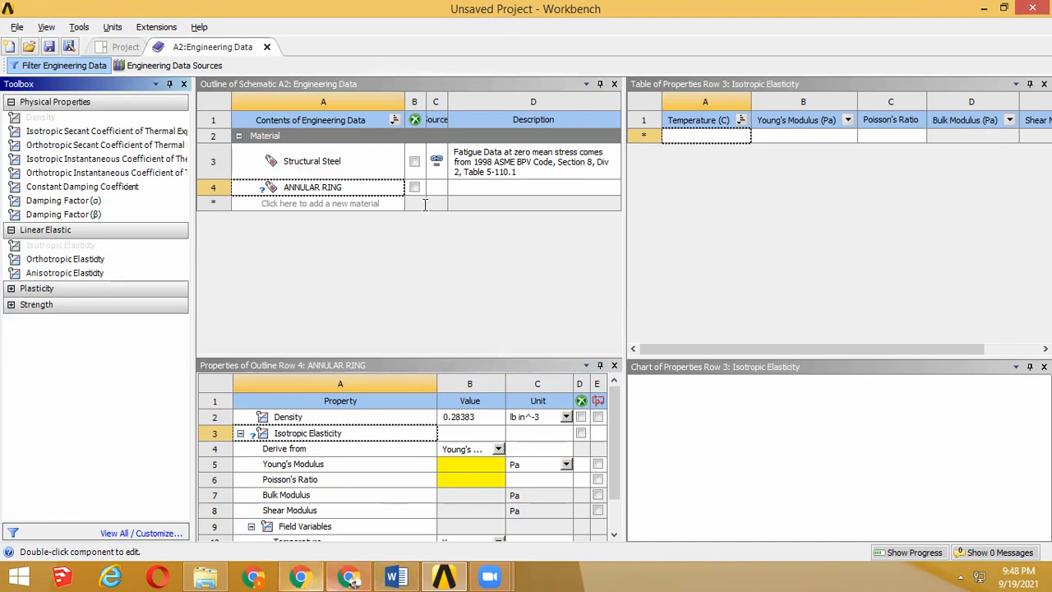
Step: Check the elastic modulus in the verification manual and set ANNULAR RING's Young's modulus to 2.9E7 psi
key("alt+Tab")
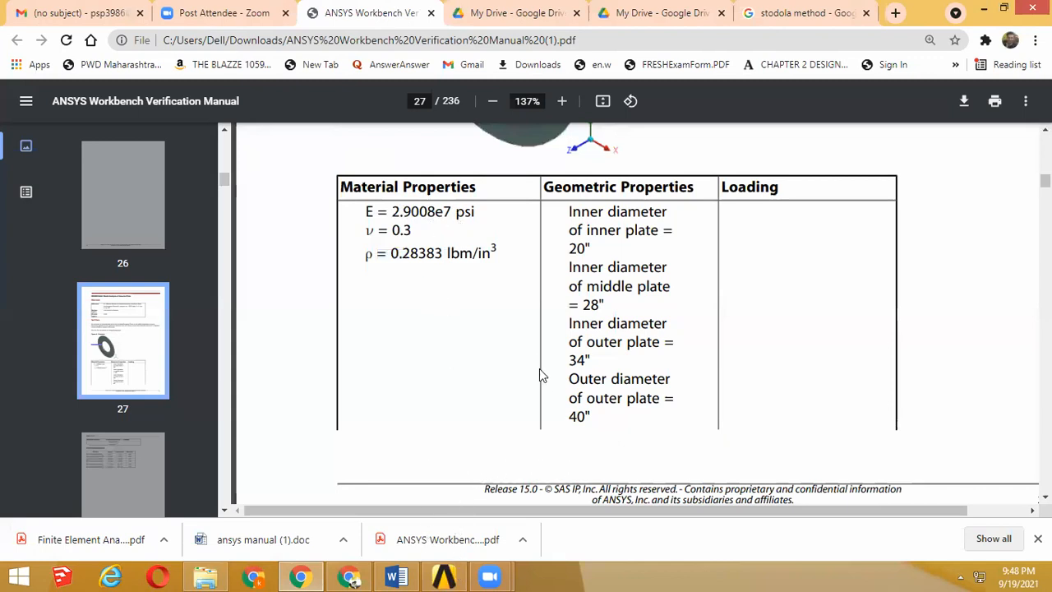
key("alt+Tab")
left_click(463, 457)
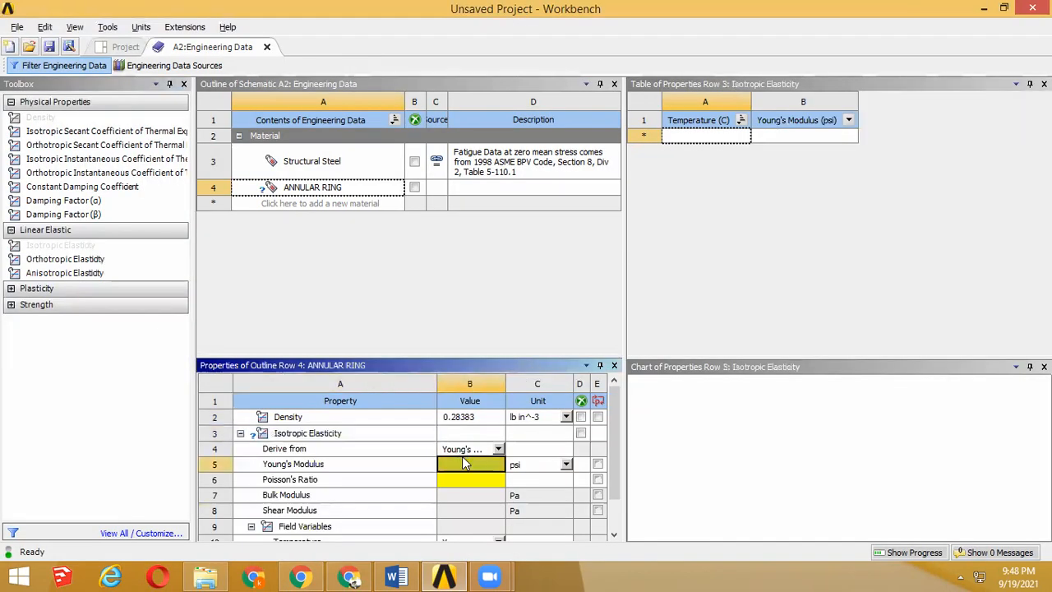
type("2.")
type("9E")
type("3")
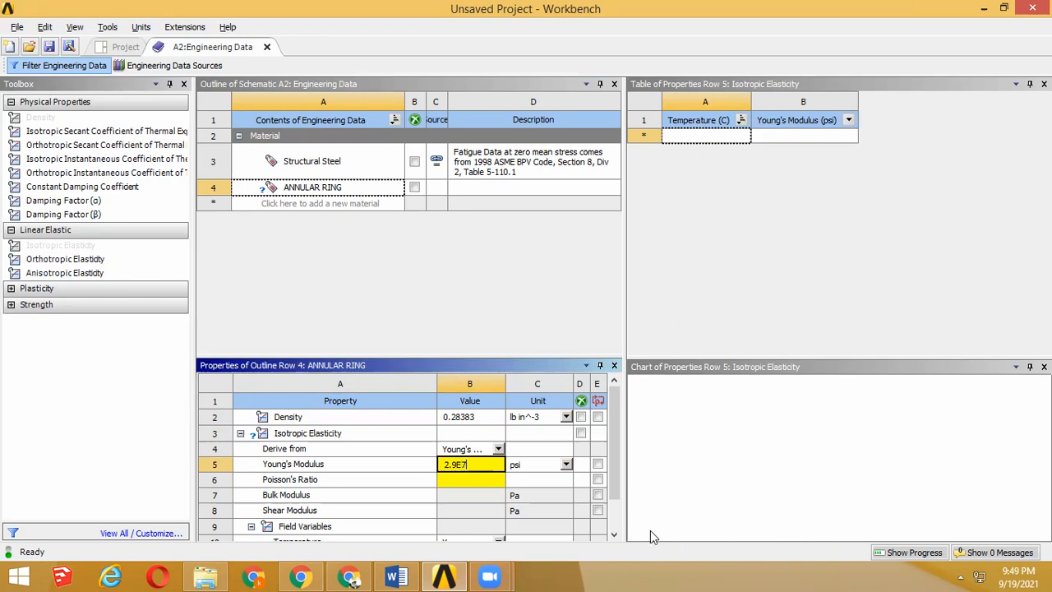
Step: Set the Poisson's ratio of ANNULAR RING to 0.3
left_click(468, 482)
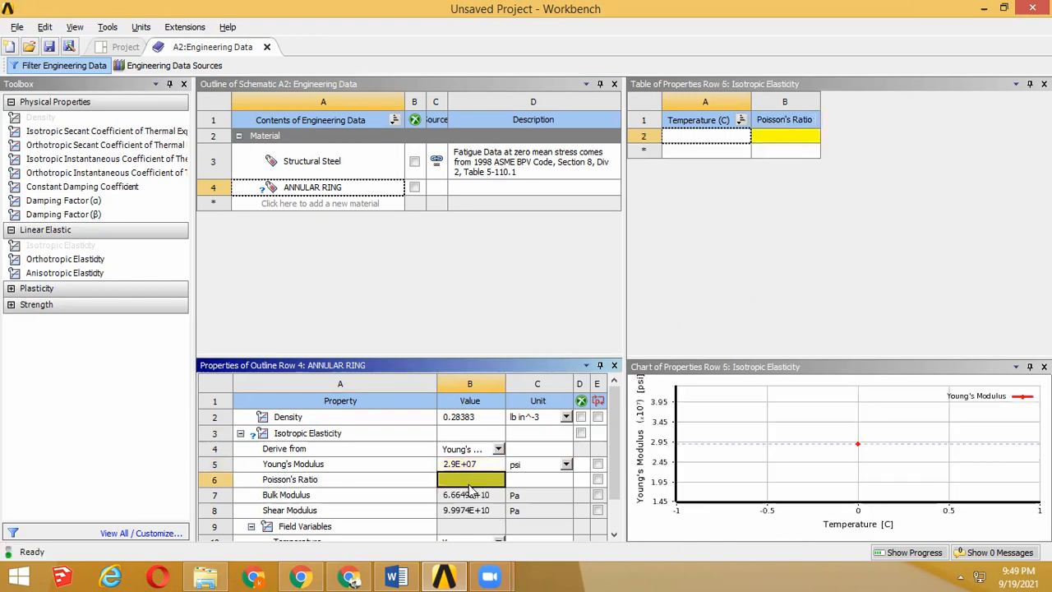
type("0.3")
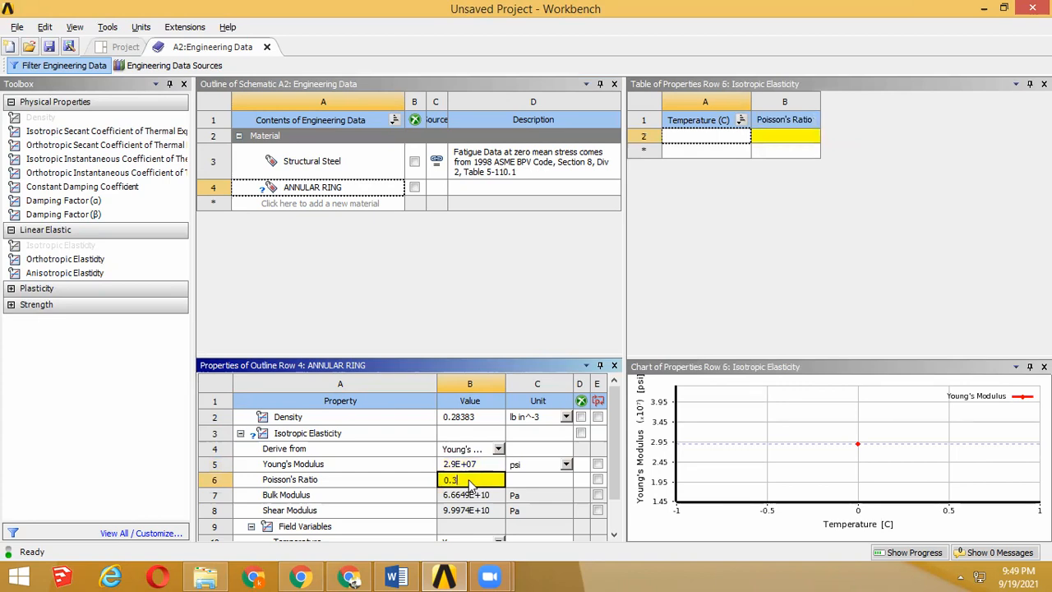
left_click(928, 206)
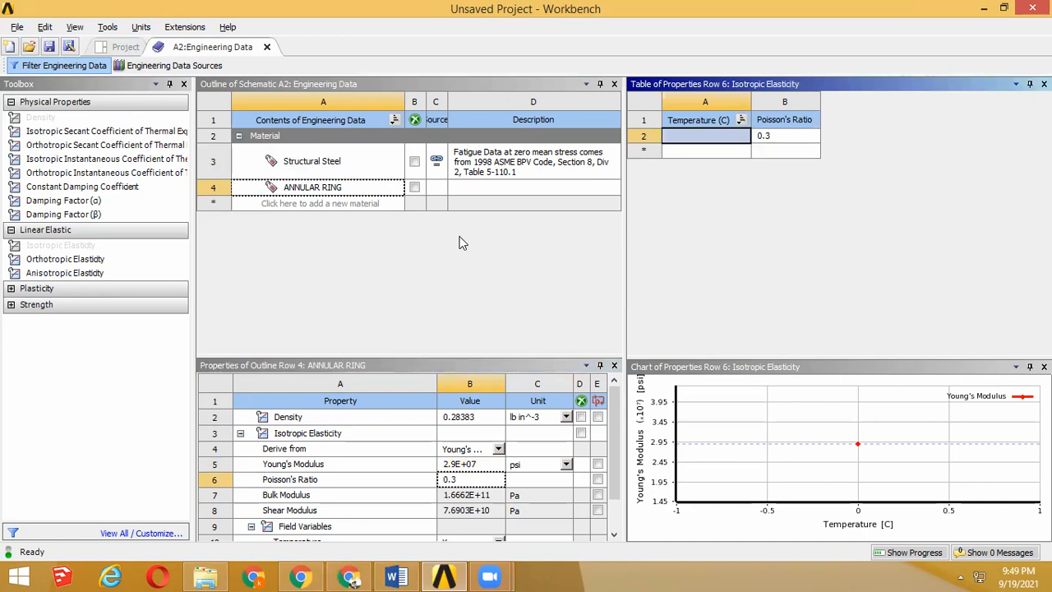
Step: Examine the schematic and the inner, middle and outer plate diameters in the verification manual in the browser
key("alt+Tab")
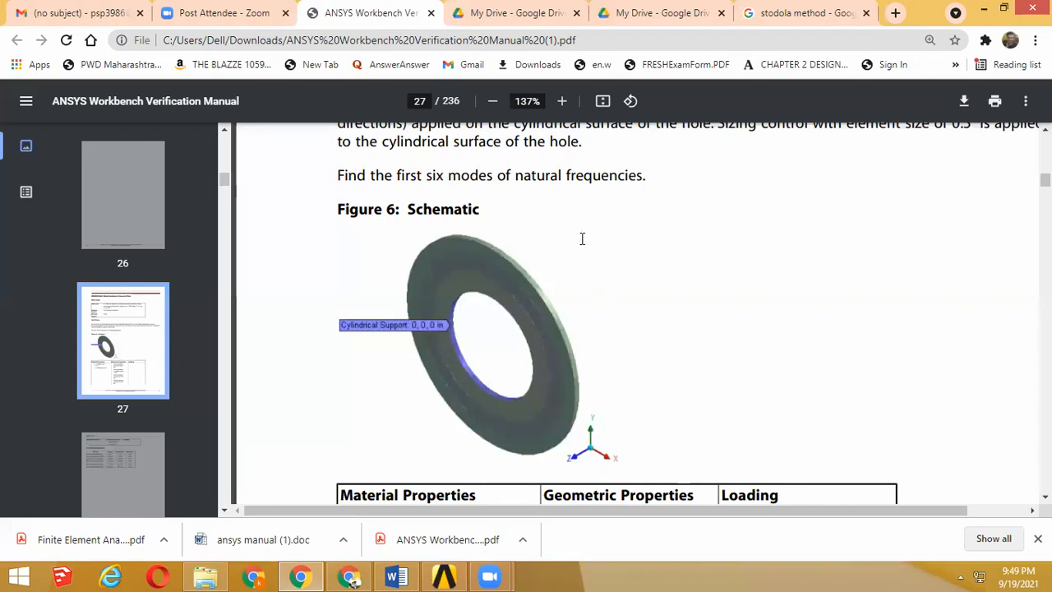
scroll(571, 424, "down", 4)
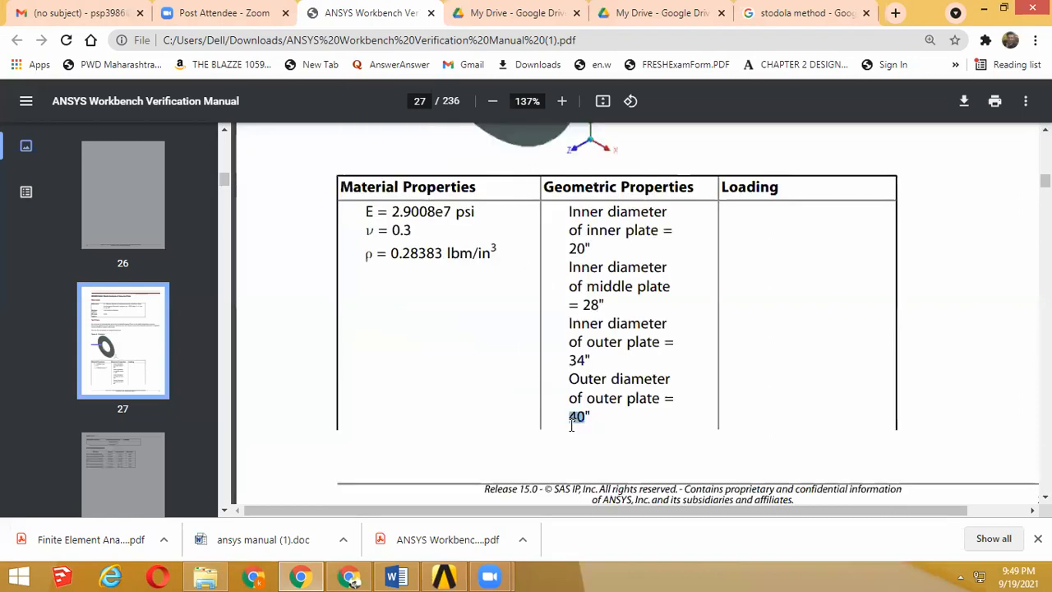
double_click(572, 360)
left_click(606, 305)
double_click(572, 250)
scroll(598, 272, "up", 3)
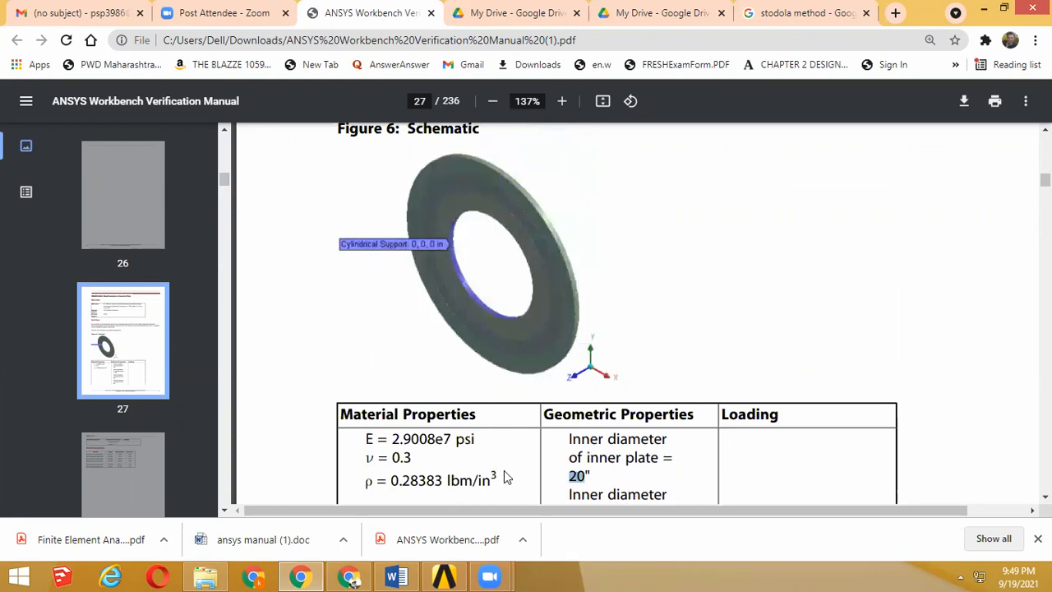
scroll(507, 472, "down", 3)
Step: Switch back to Workbench, open the Modal system's geometry in DesignModeler, and select the XY plane after comparing the three planes
left_click(444, 575)
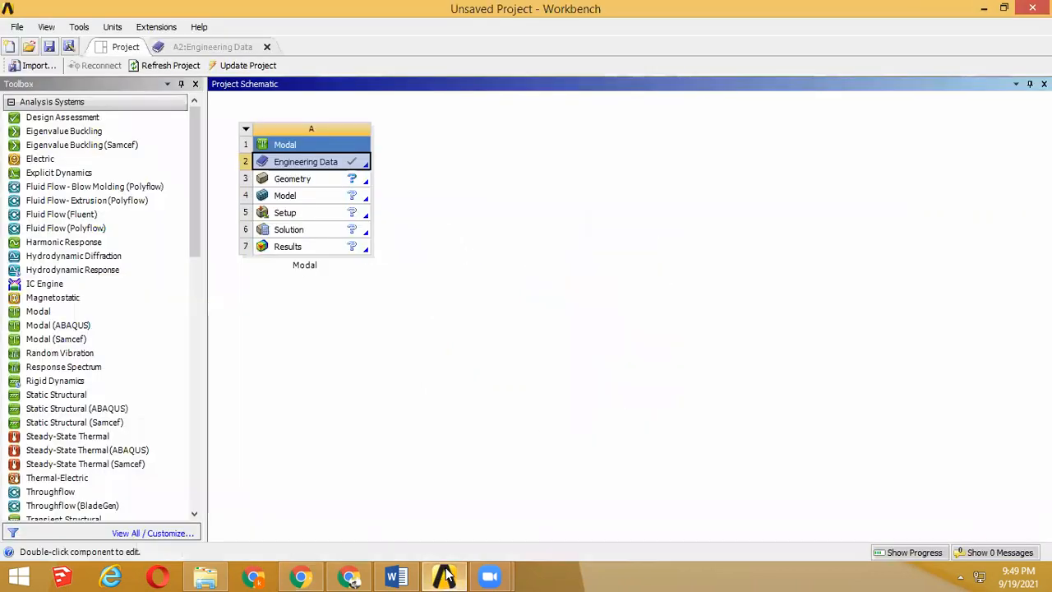
double_click(307, 174)
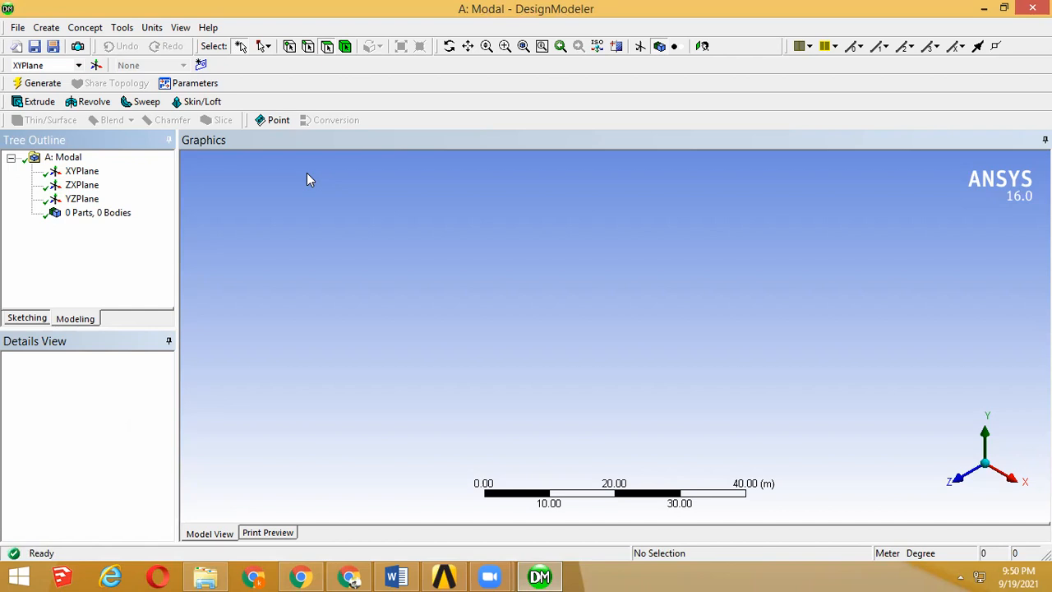
left_click(83, 172)
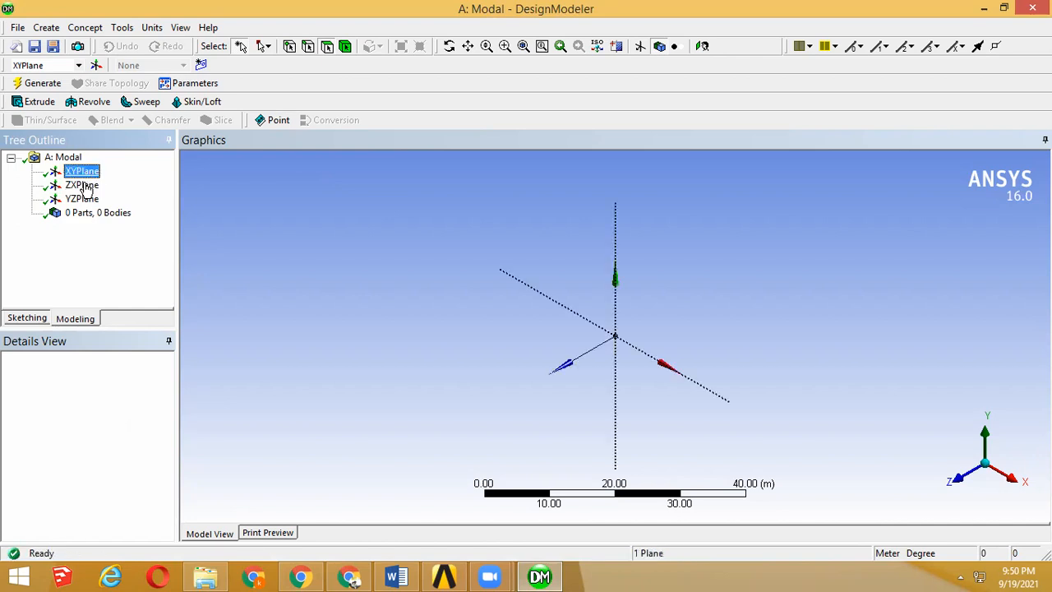
left_click(83, 186)
left_click(85, 199)
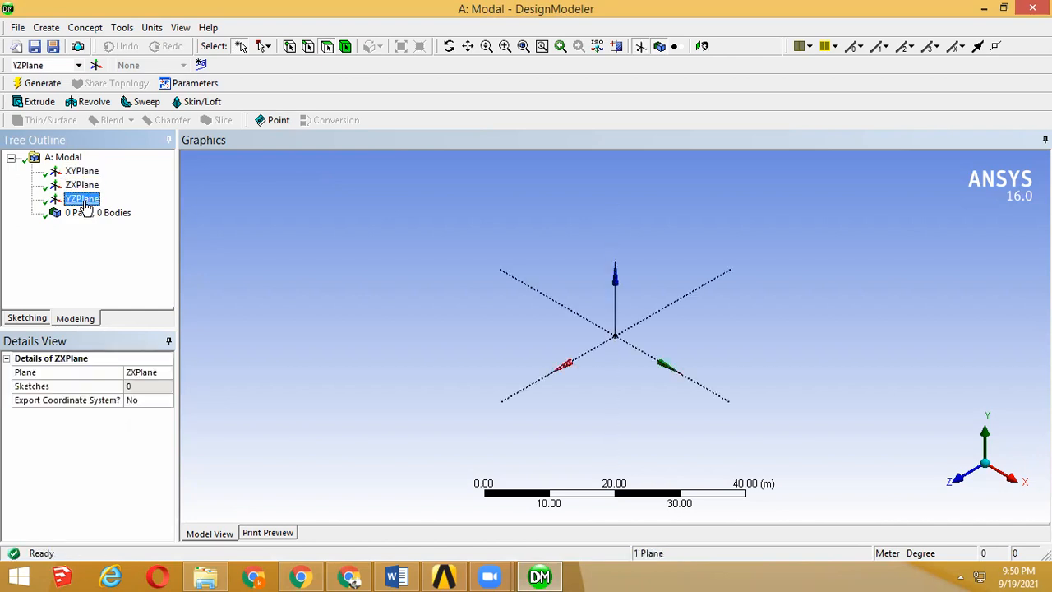
left_click(82, 171)
left_click(85, 187)
left_click(89, 174)
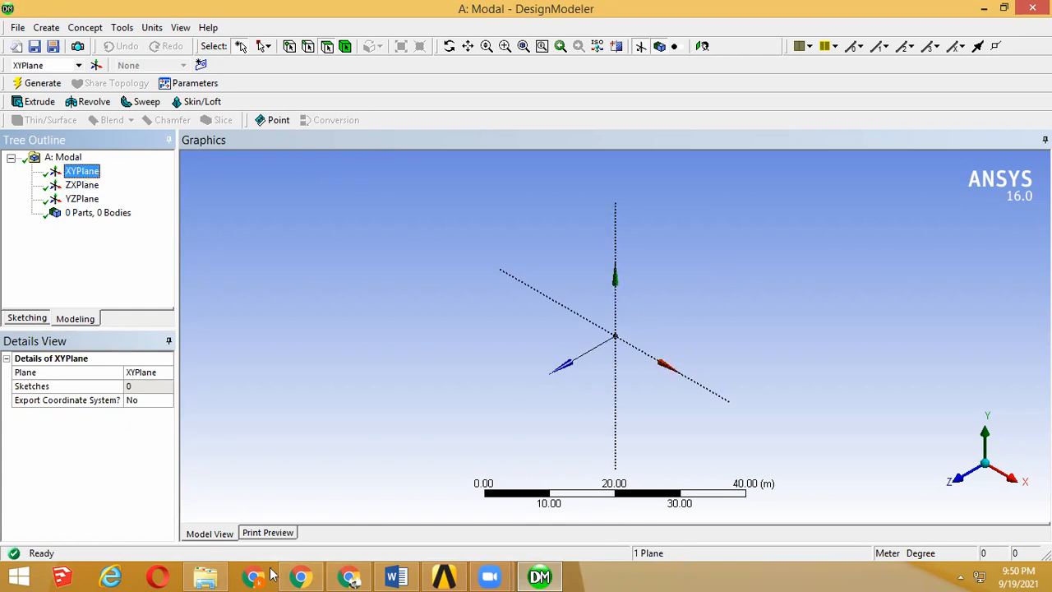
Step: Sketch a circle about 478 in in diameter on the XY plane, away from the origin, and set the length unit to inches
left_click(300, 576)
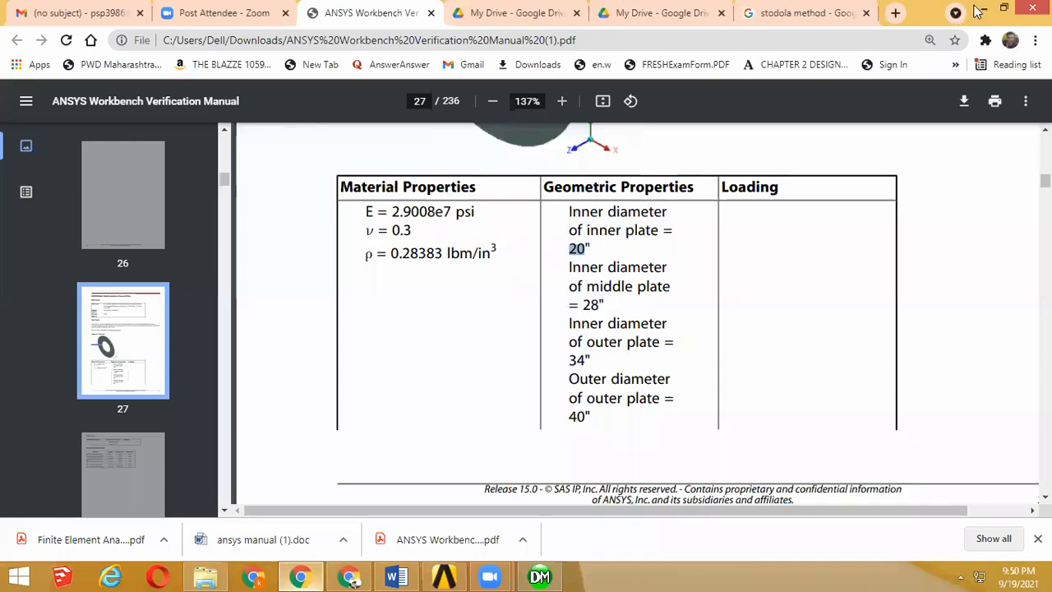
key("alt+Tab")
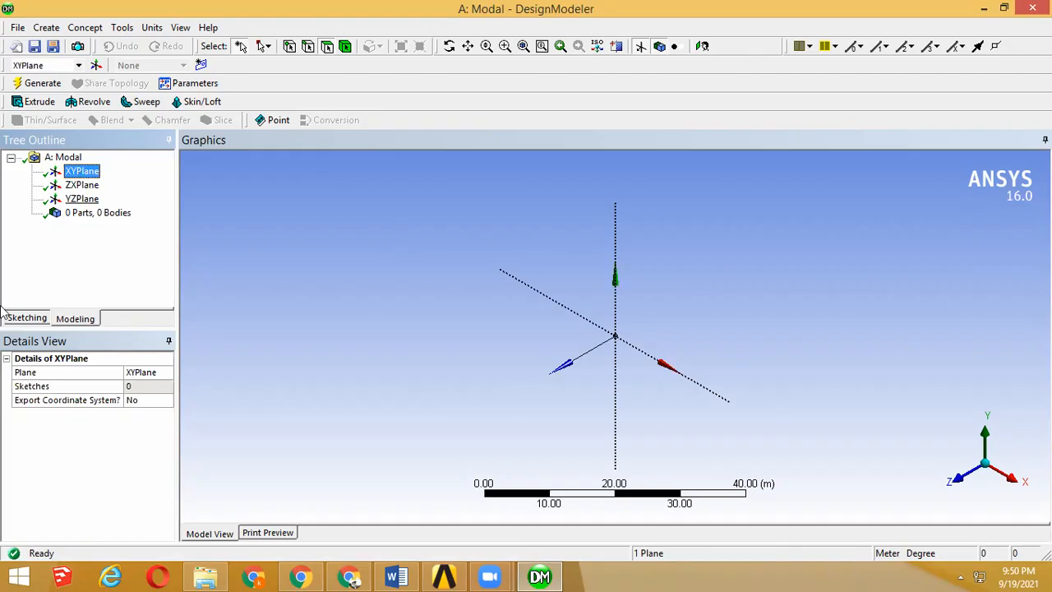
left_click(26, 320)
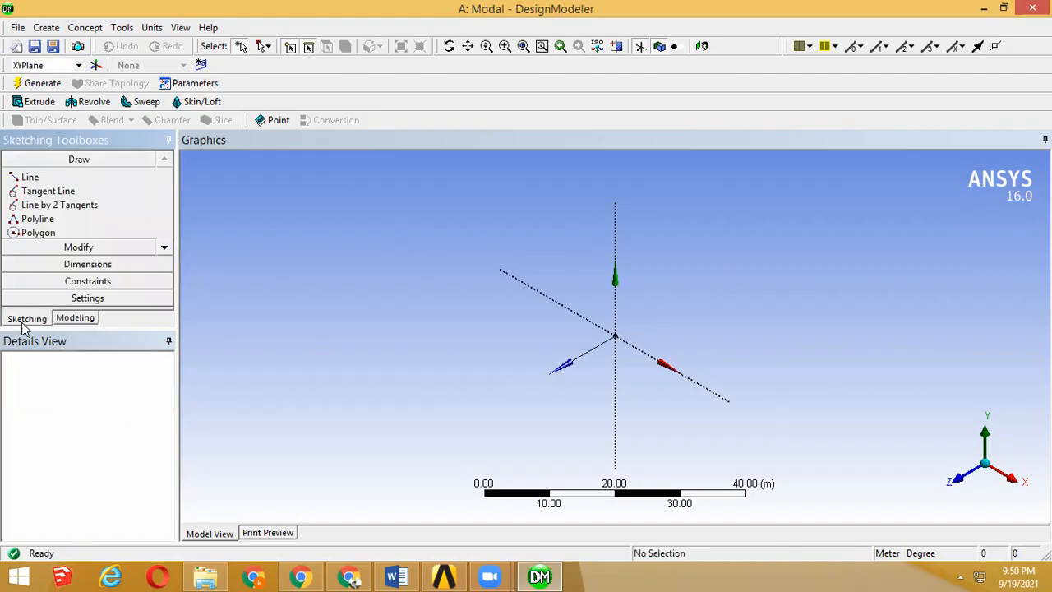
left_click(164, 247)
left_click(165, 247)
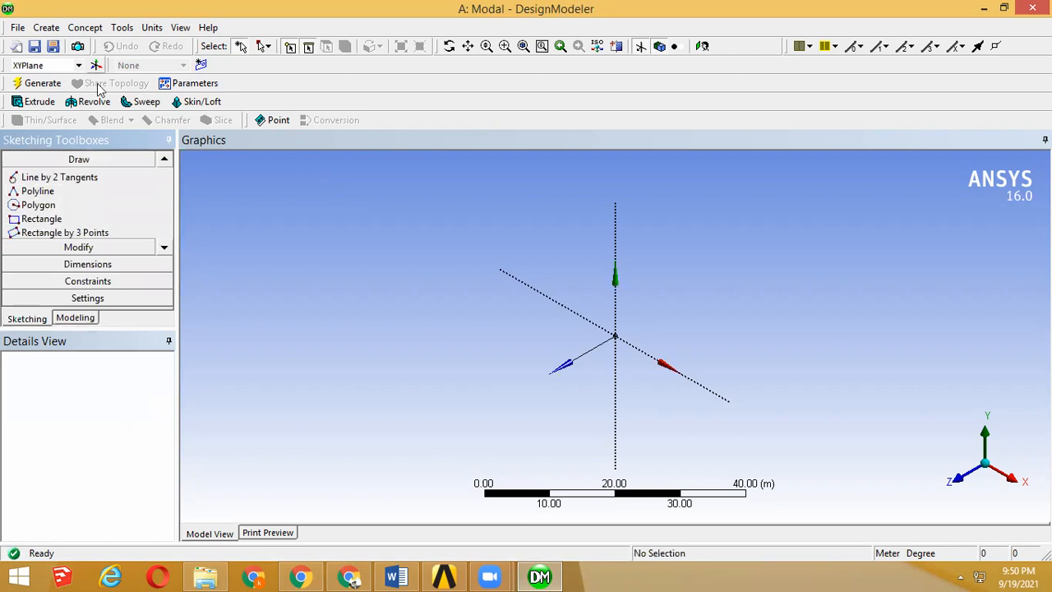
left_click(165, 248)
left_click(164, 248)
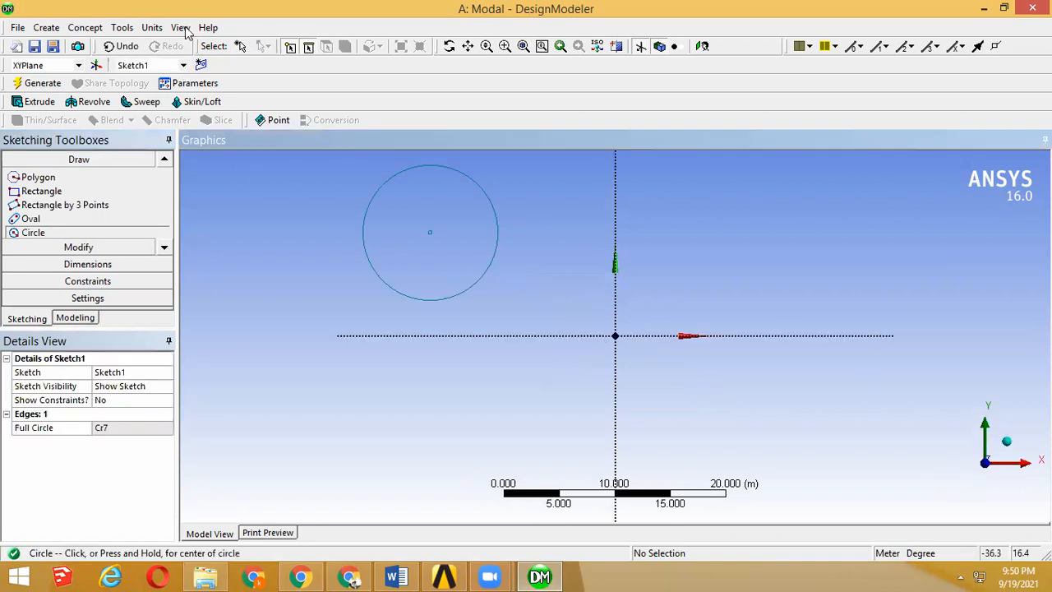
left_click(152, 28)
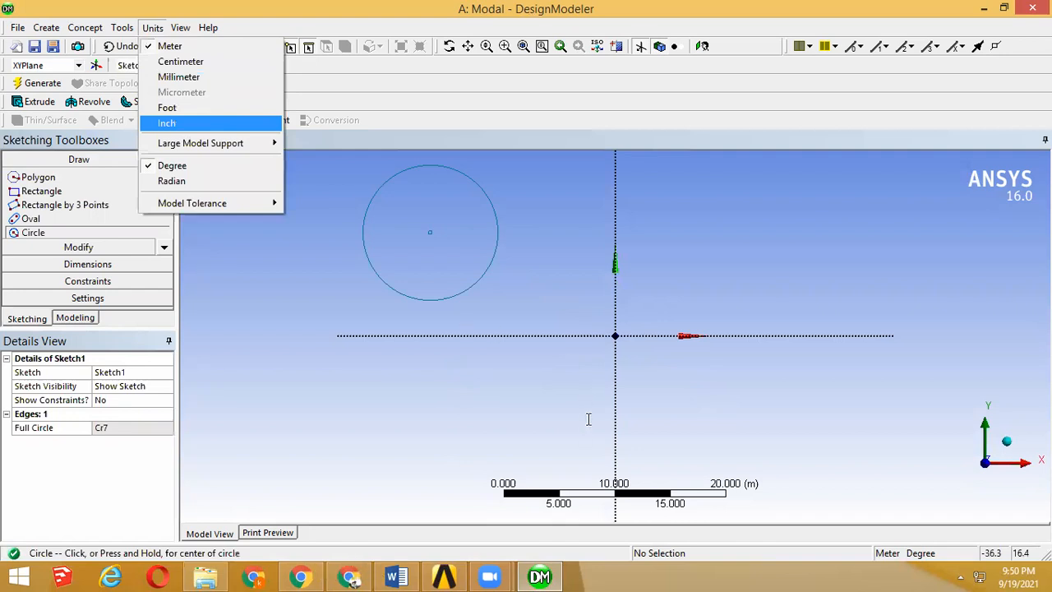
Step: Check the outer plate diameter in the verification manual, dimension the sketched circle's diameter, and set it to 40 in
key("alt+Tab")
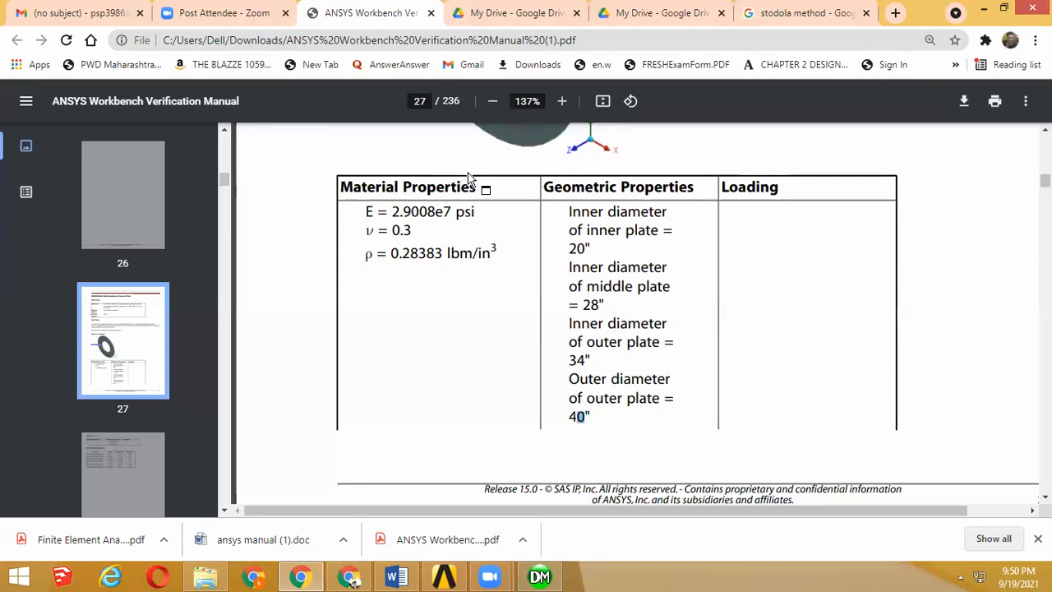
key("alt+Tab")
left_click(112, 427)
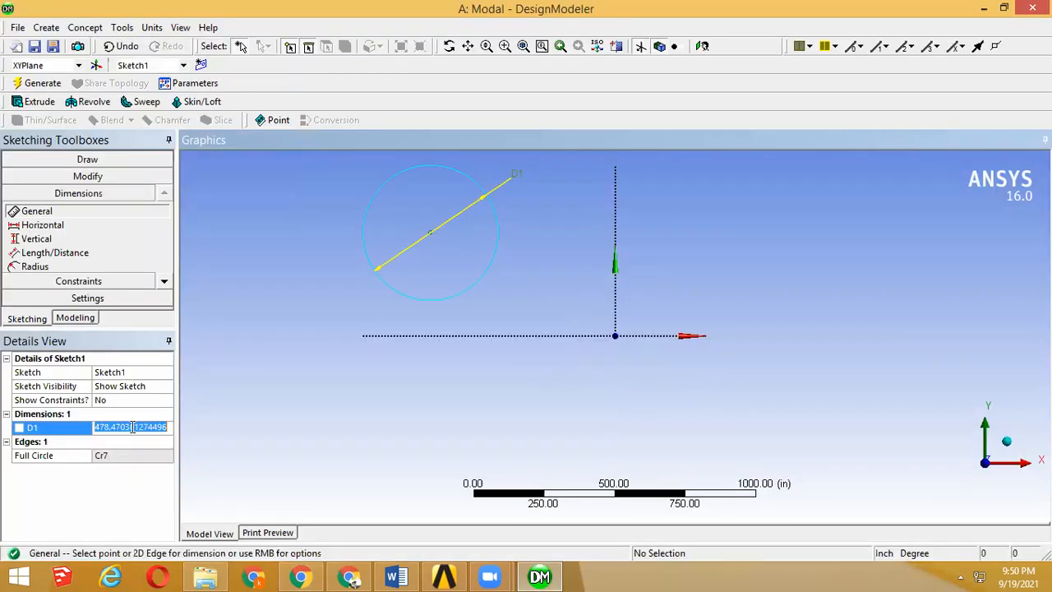
type("40")
key("Return")
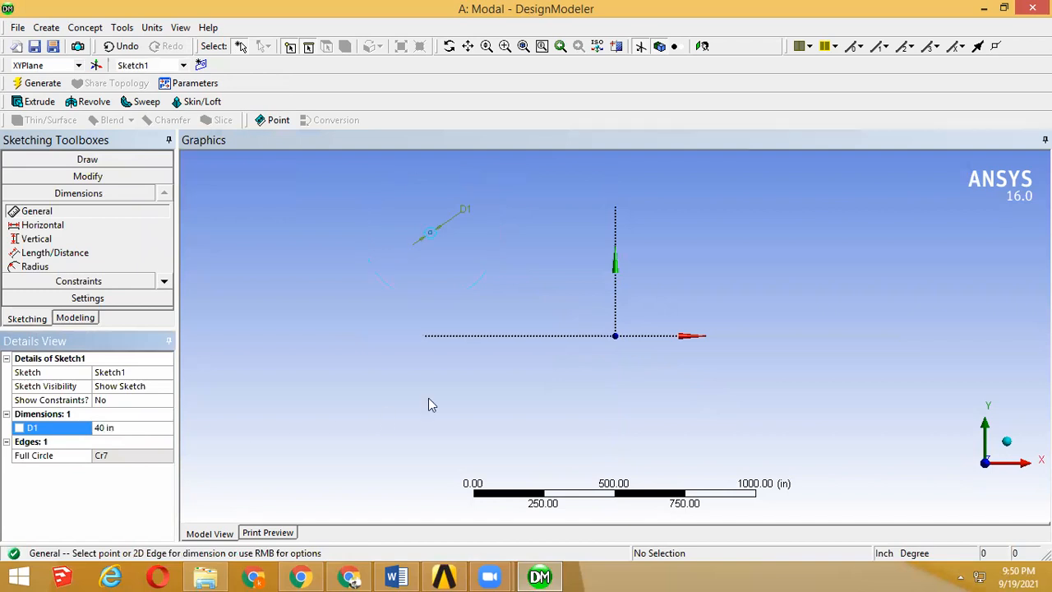
Step: Start an extrusion that uses the 40 in circle's sketch as its base geometry
left_click(505, 46)
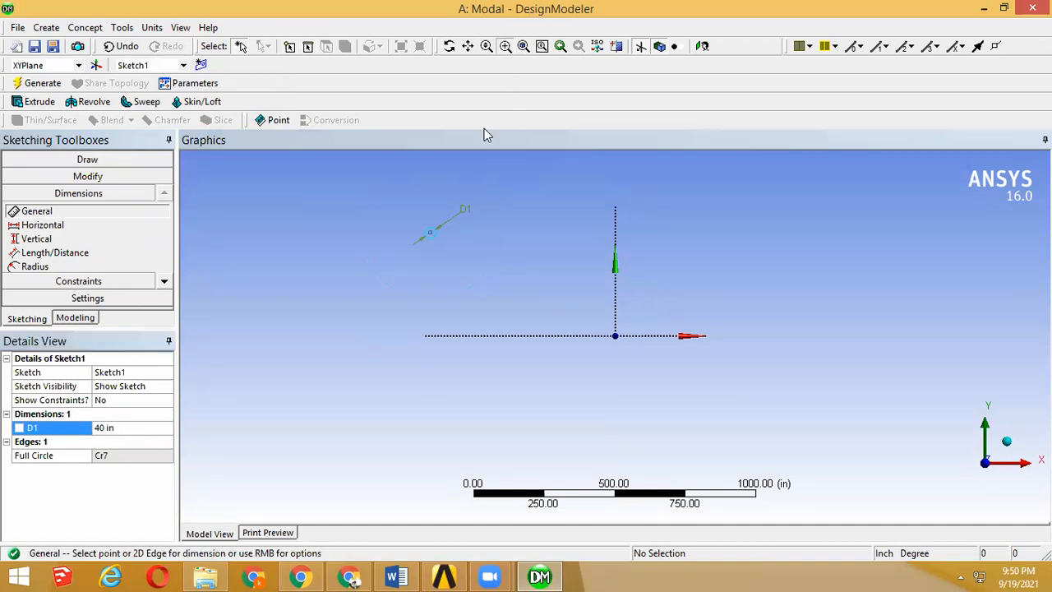
left_click_drag(422, 204, 458, 251)
left_click_drag(439, 289, 619, 449)
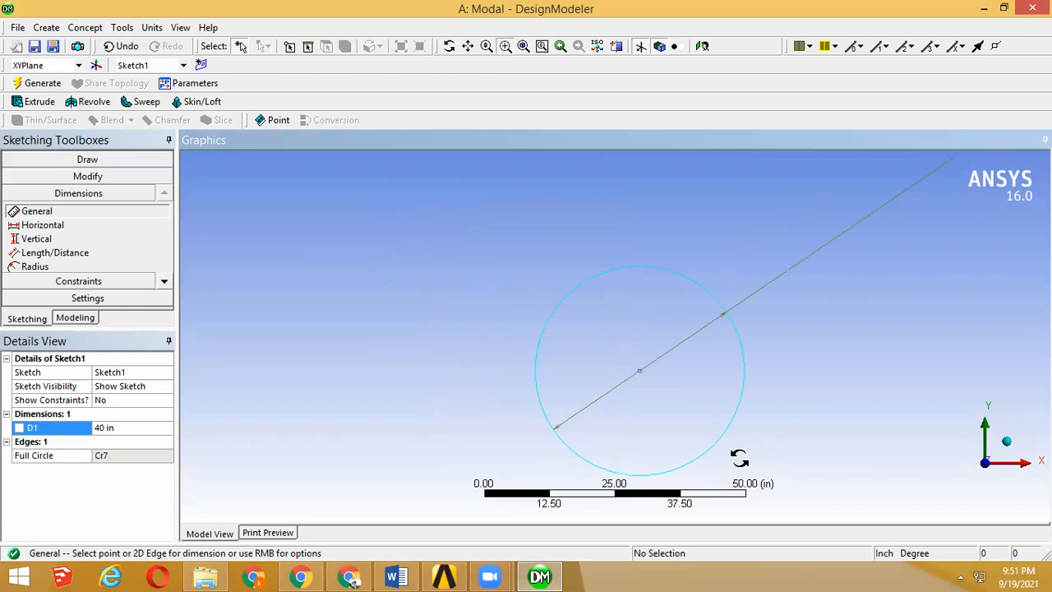
left_click(75, 318)
left_click(74, 187)
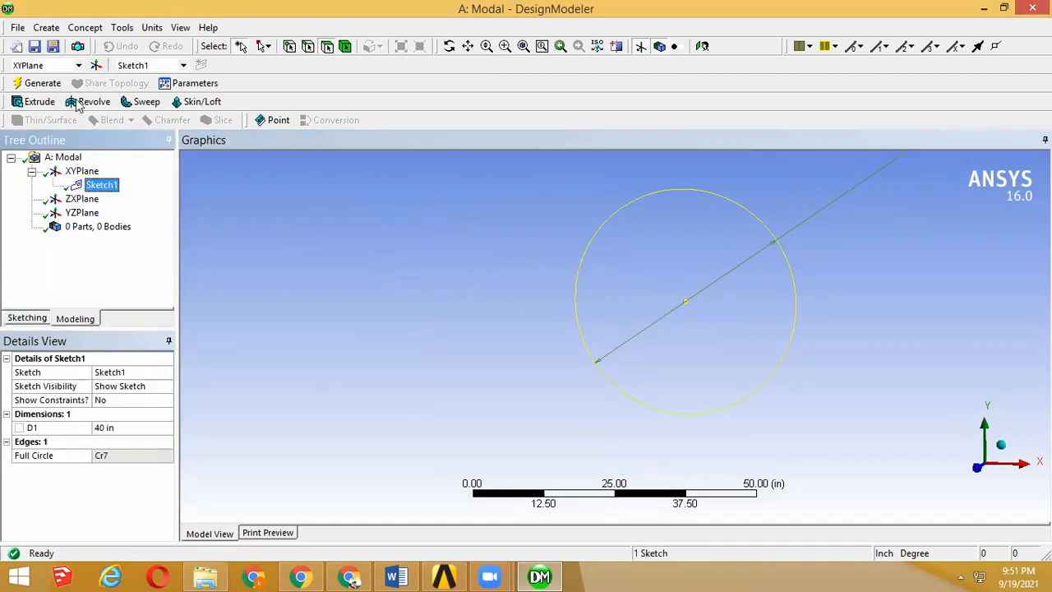
left_click(39, 102)
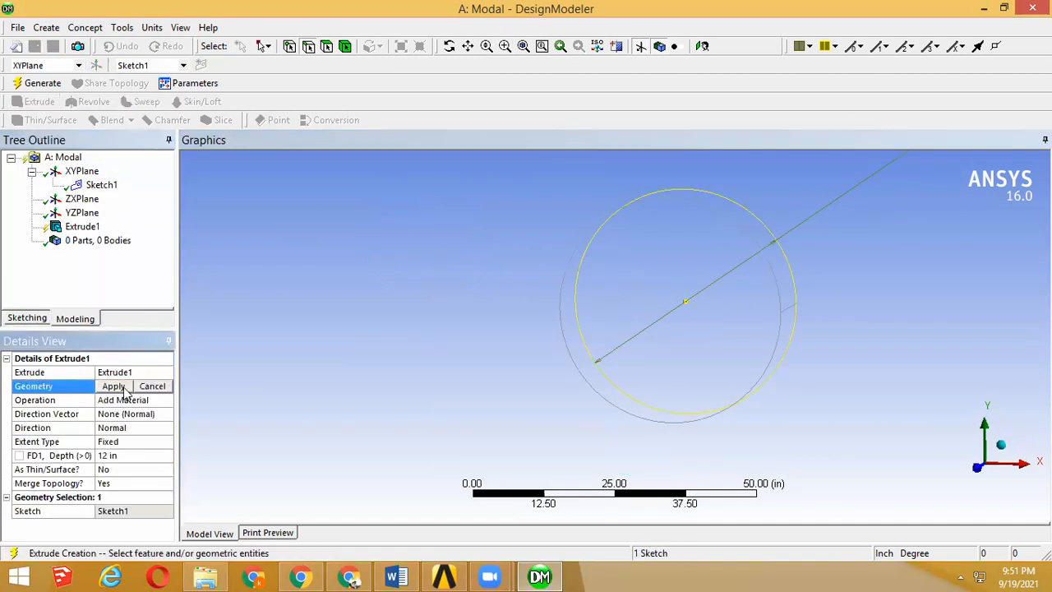
left_click(123, 389)
Step: Look up the plate thickness in the verification manual in the browser, and return to DesignModeler
mouse_move(448, 575)
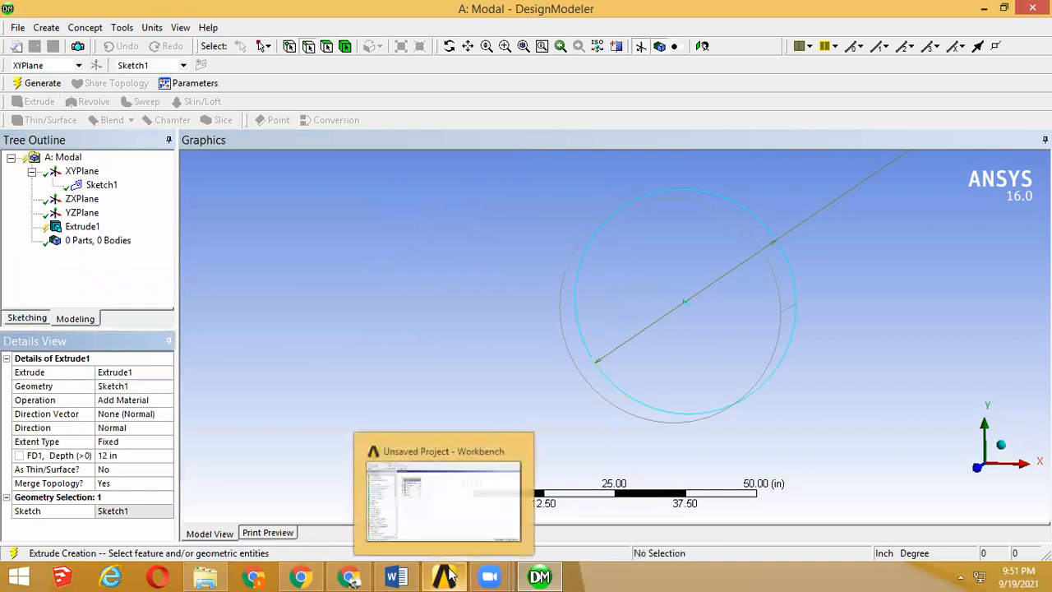
left_click(301, 575)
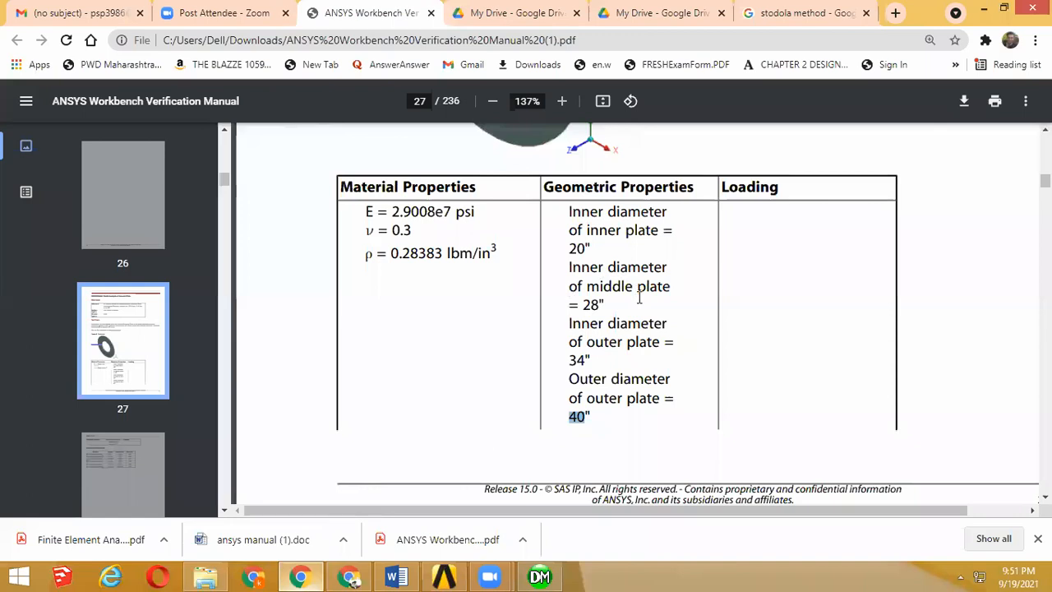
scroll(639, 297, "up", 5)
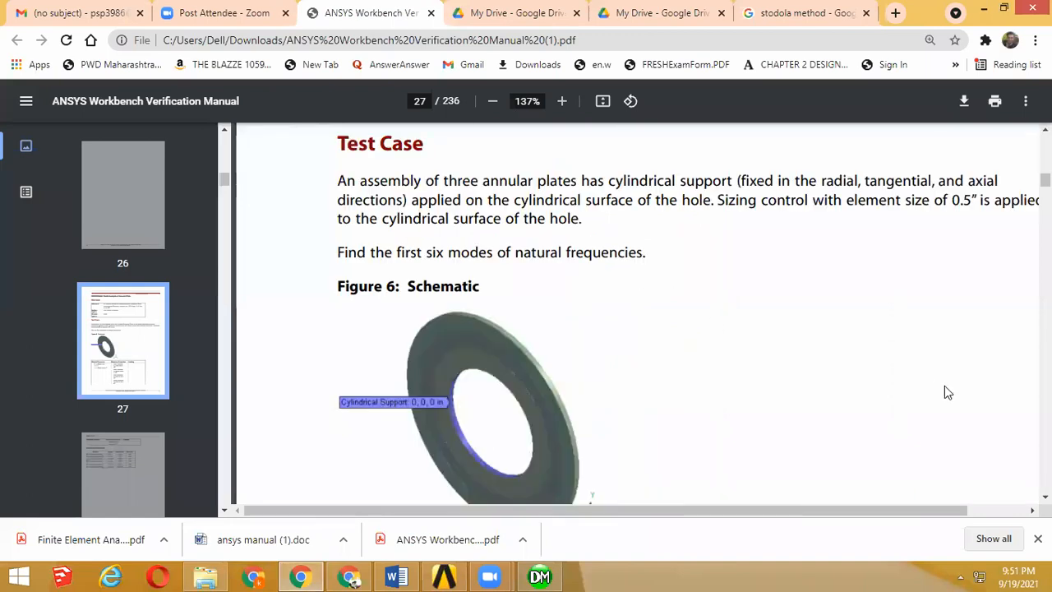
scroll(770, 384, "up", 3)
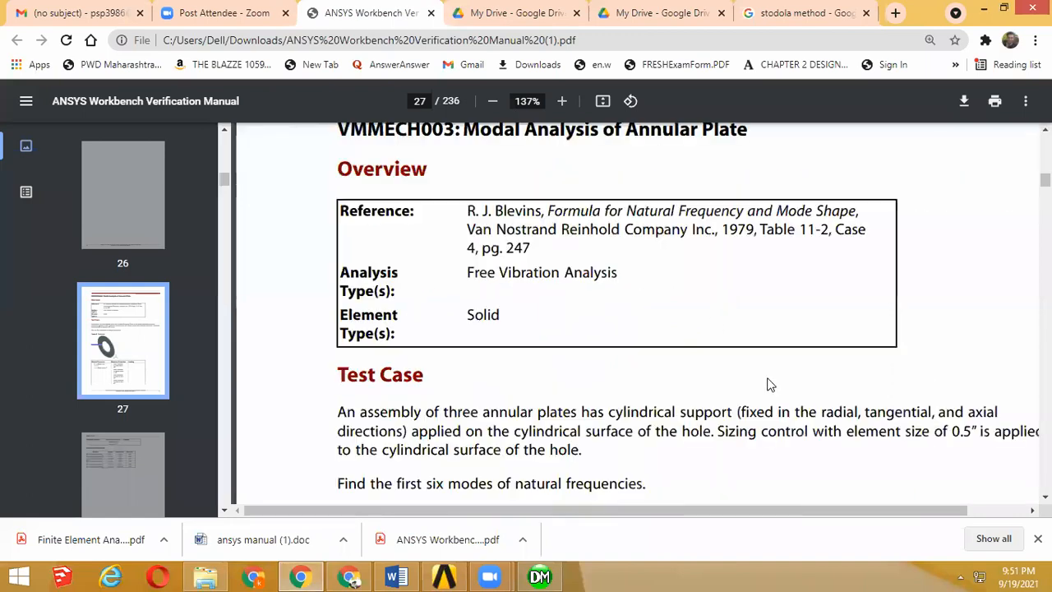
scroll(770, 384, "down", 3, "ctrl")
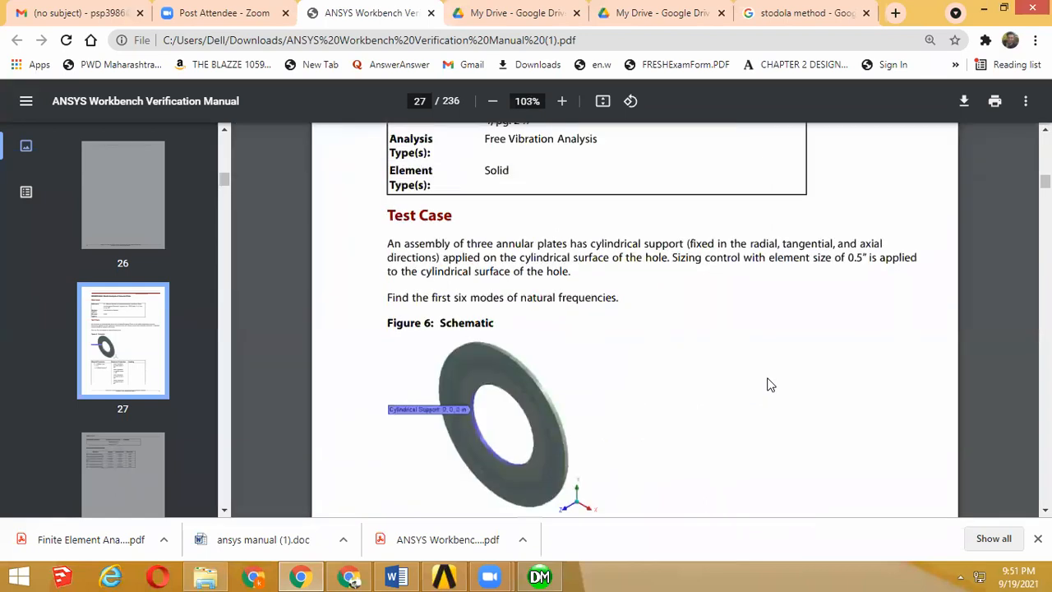
scroll(770, 384, "down", 6)
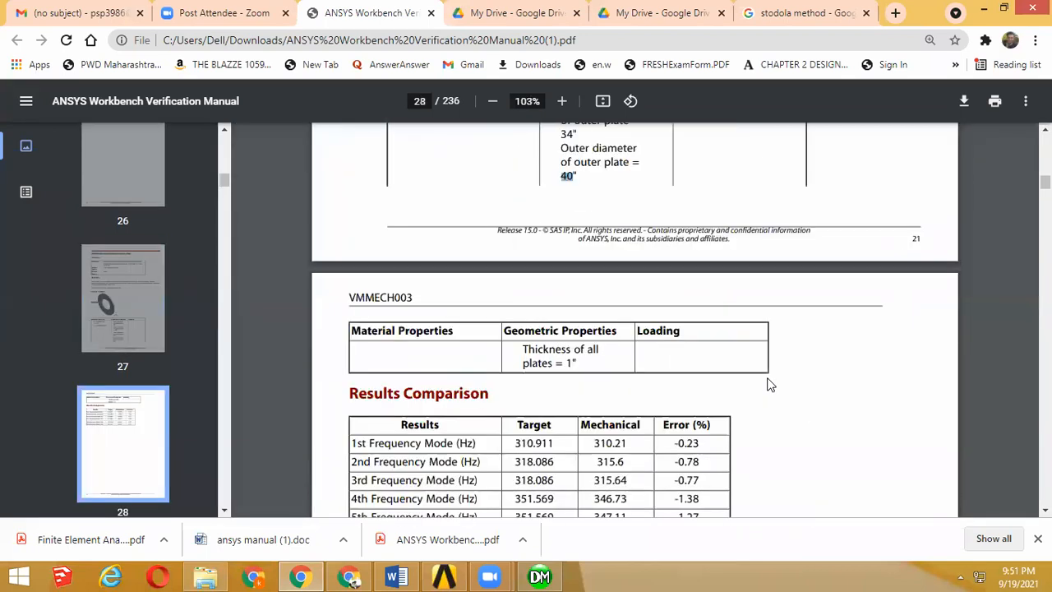
left_click_drag(577, 365, 565, 369)
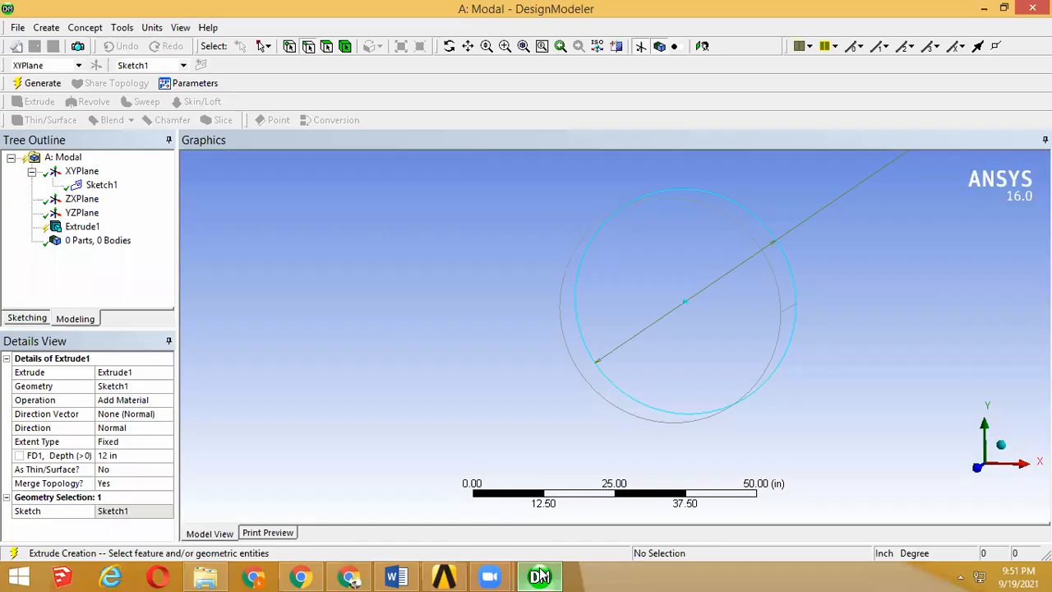
left_click(539, 576)
Step: Set the extrusion depth to 1 in and generate the solid disc
left_click(121, 455)
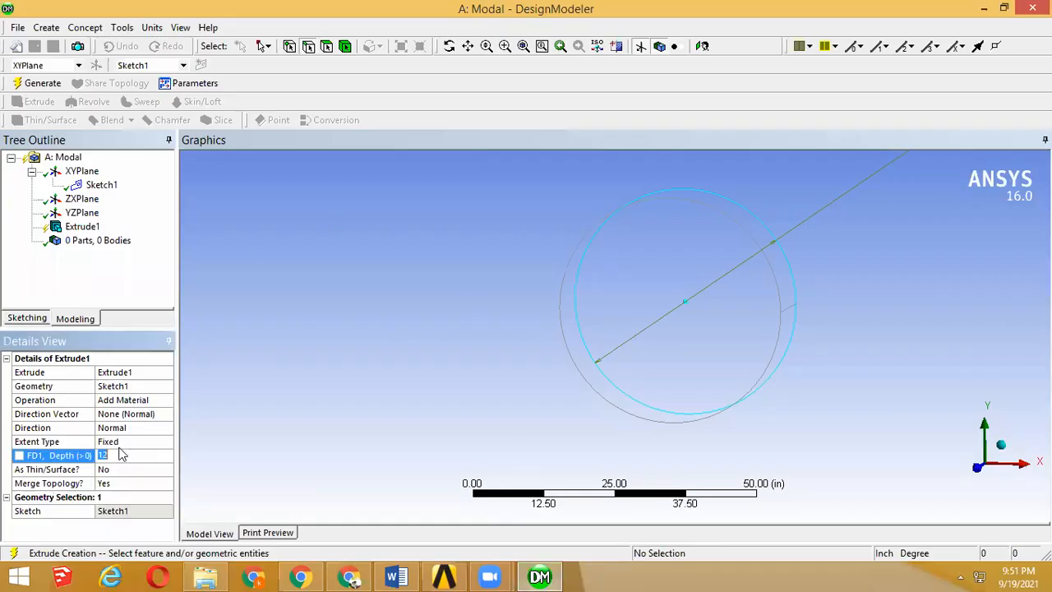
type("1")
key("Return")
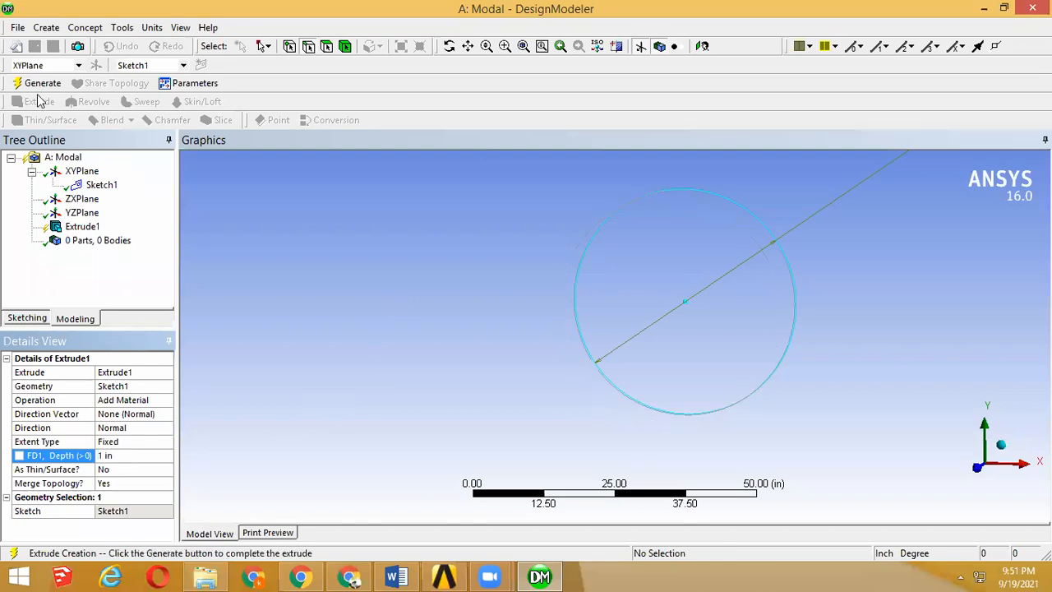
left_click(39, 83)
middle_click_drag(580, 331, 644, 343)
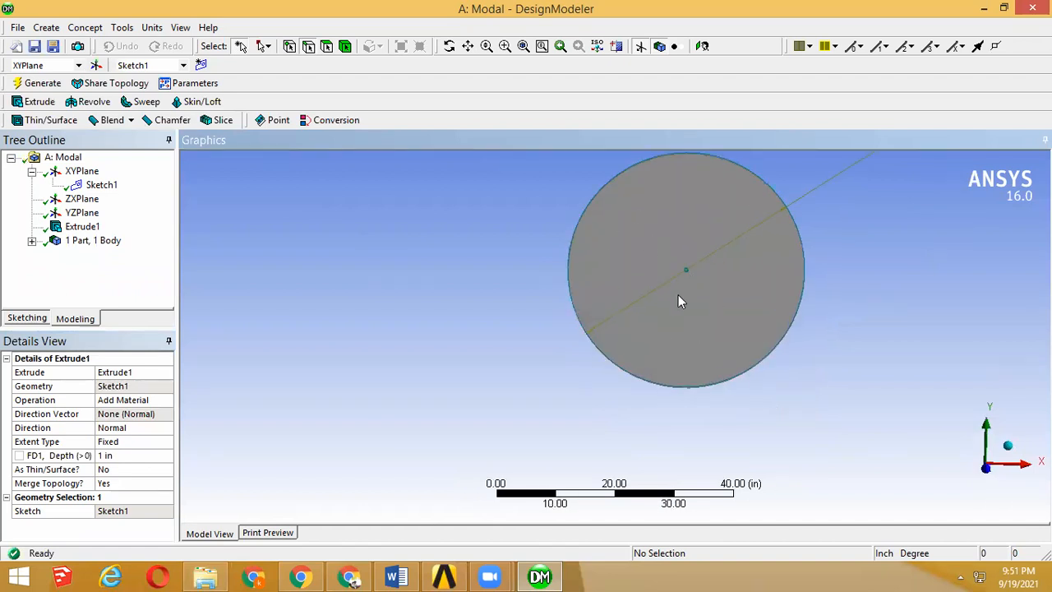
Step: Recheck the annular plate schematic in the verification manual, and generate a new From Face plane on the disc's flat front face in DesignModeler
left_click(444, 576)
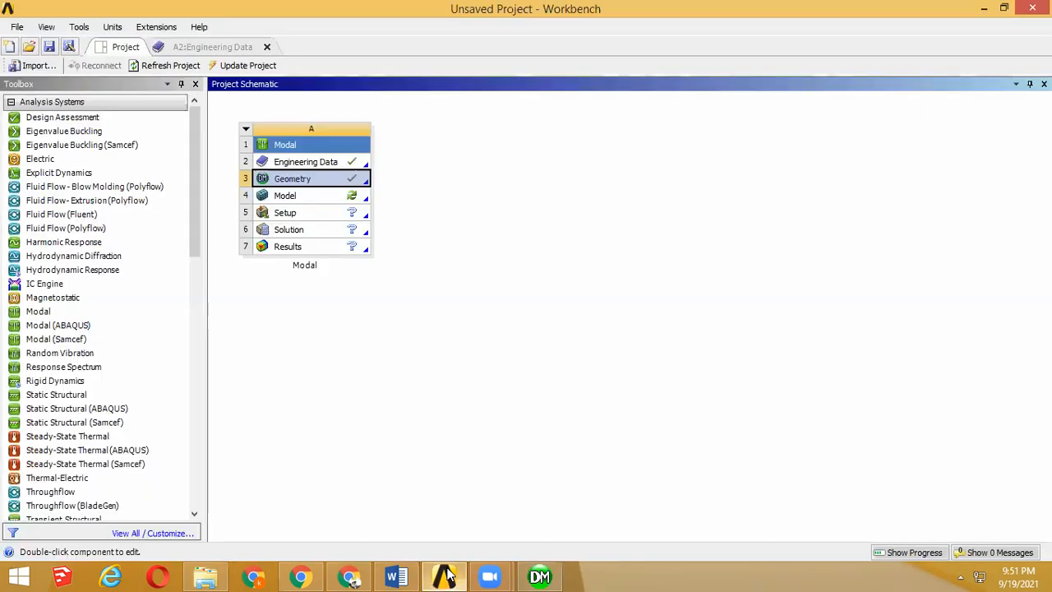
left_click(304, 576)
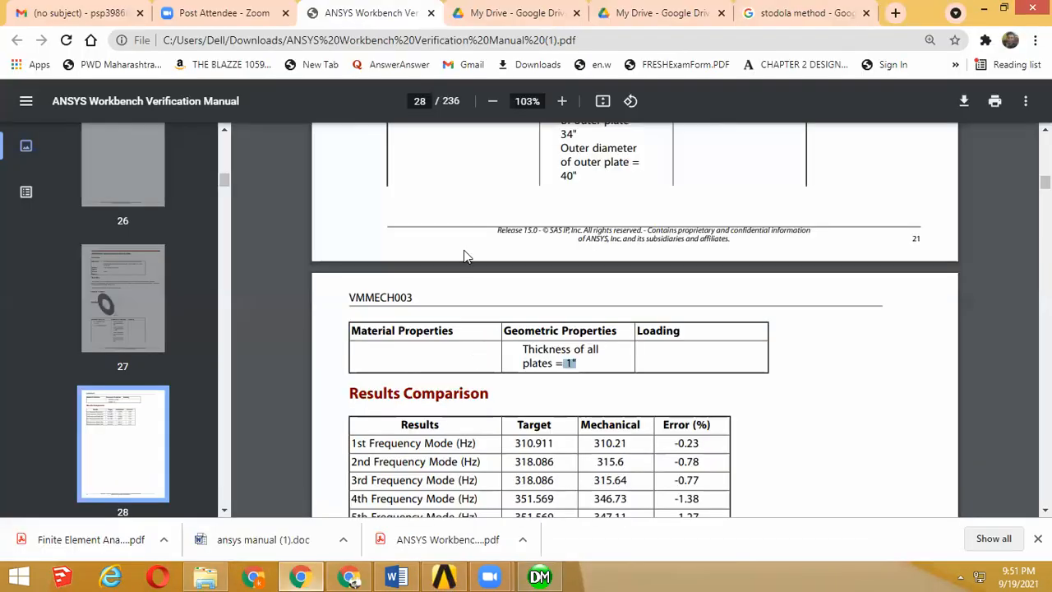
scroll(481, 240, "up", 5)
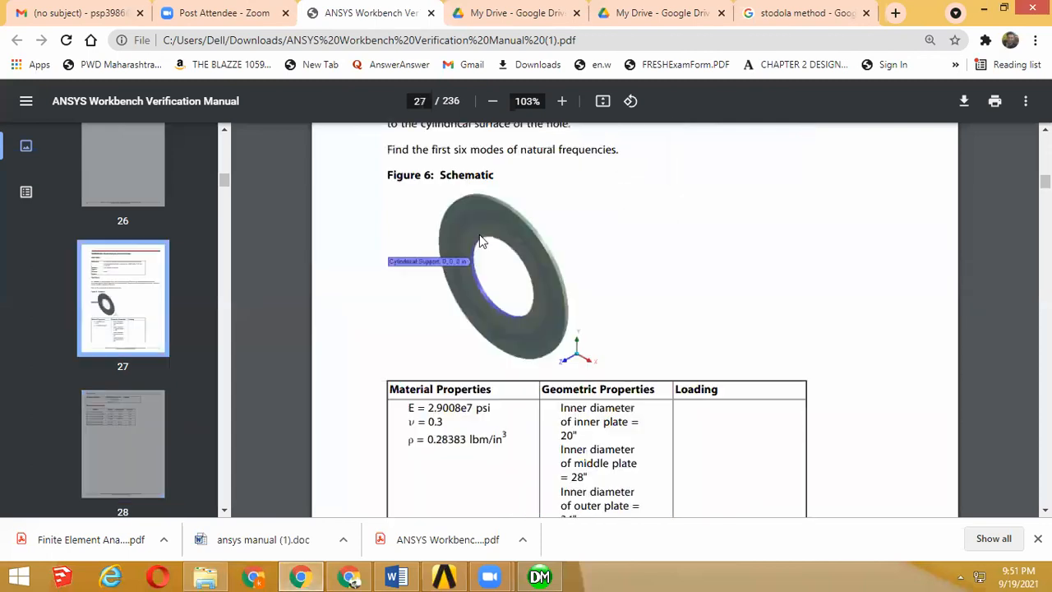
left_click(986, 10)
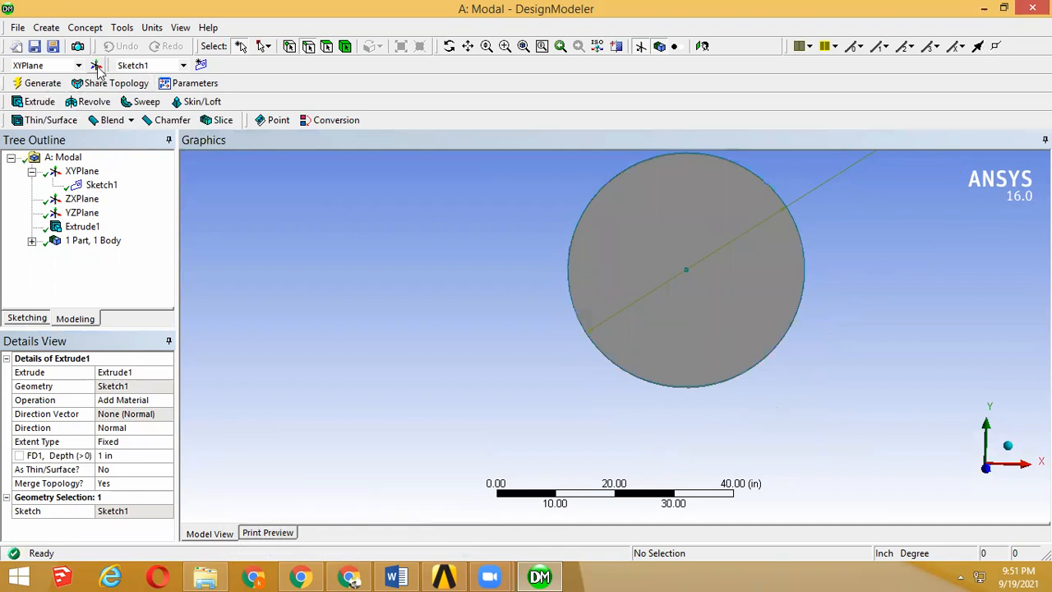
left_click(96, 66)
left_click(169, 387)
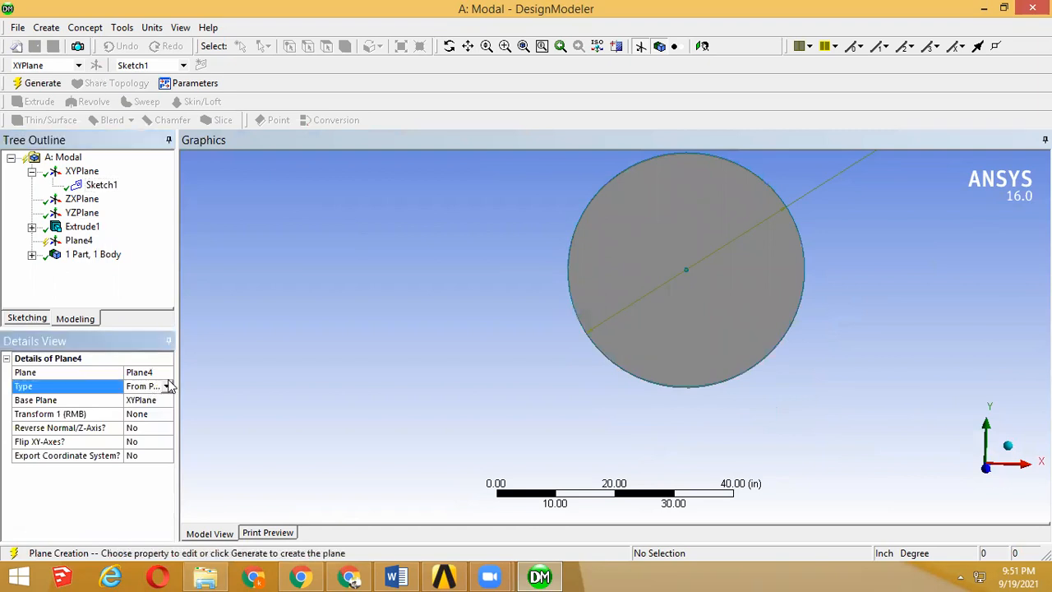
left_click(169, 386)
left_click(142, 402)
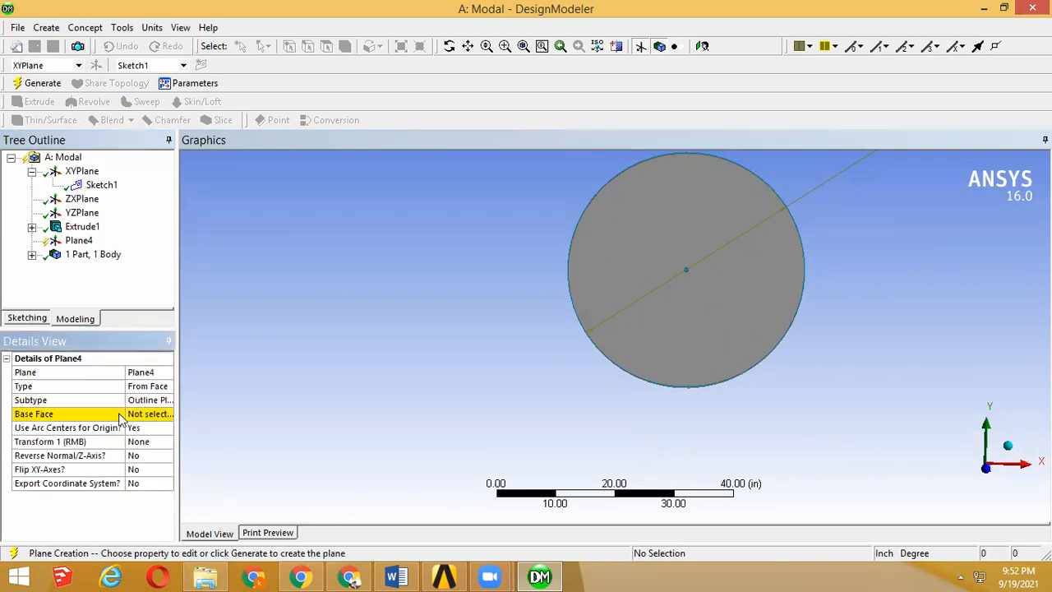
left_click_drag(125, 417, 107, 417)
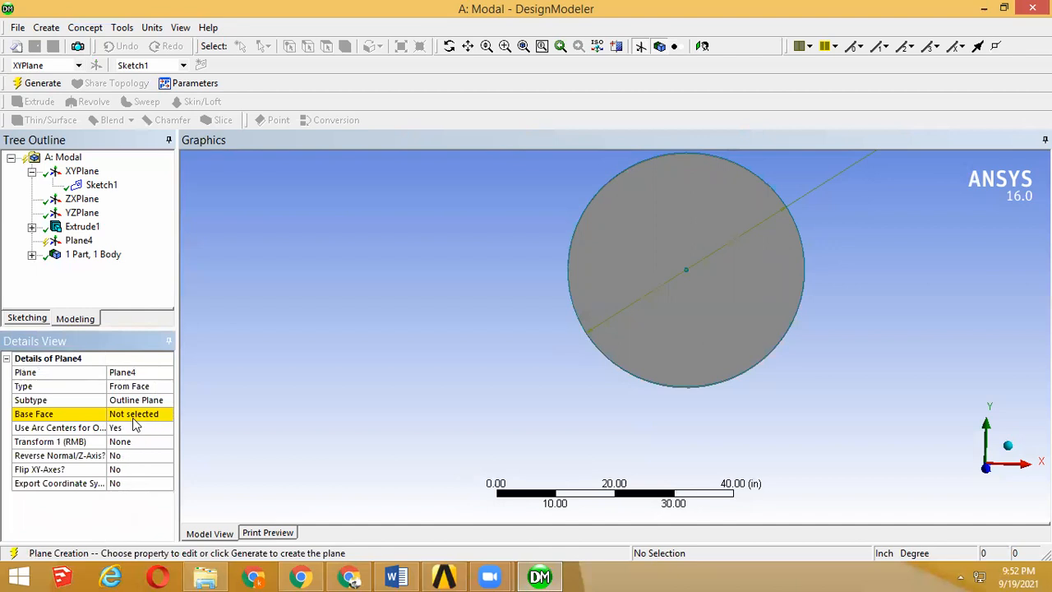
left_click(137, 417)
left_click(631, 290)
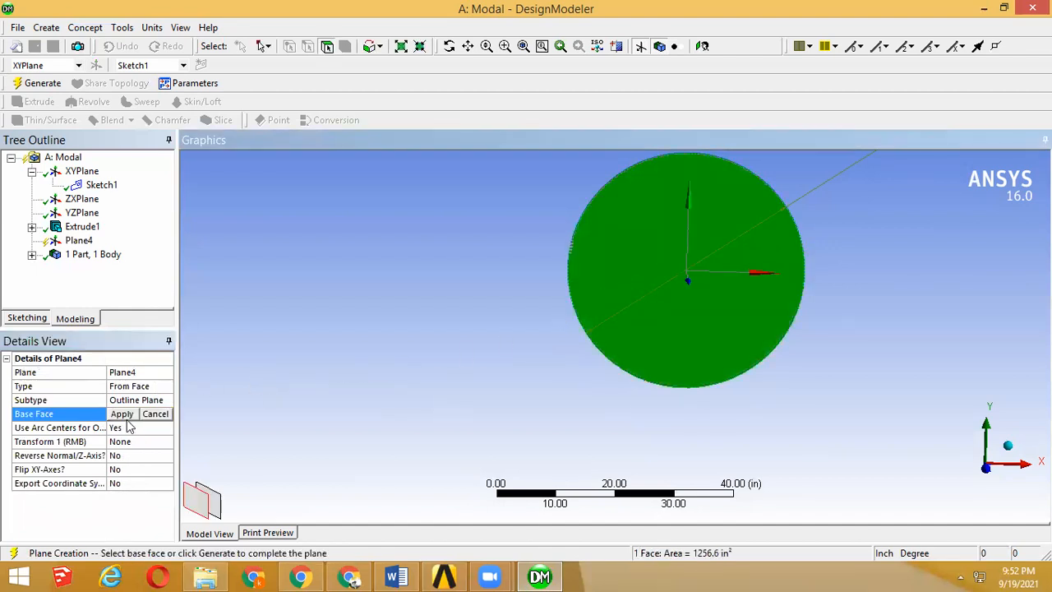
left_click(122, 415)
left_click(37, 84)
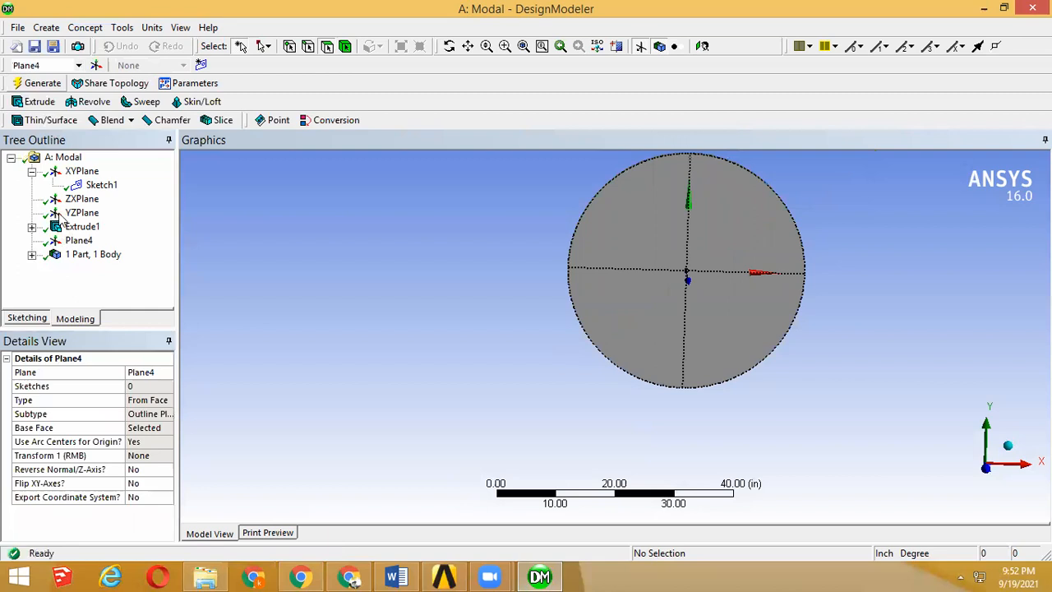
Step: Sketch a circle inside the disc's outline on the new face plane, centred on the plane's origin
left_click(25, 319)
left_click(164, 248)
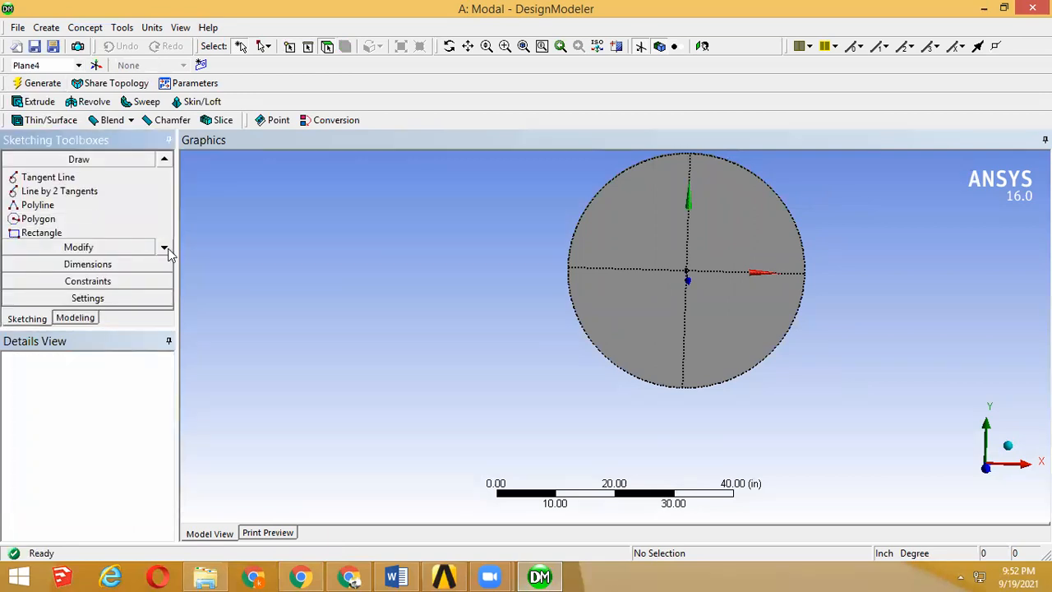
left_click(687, 272)
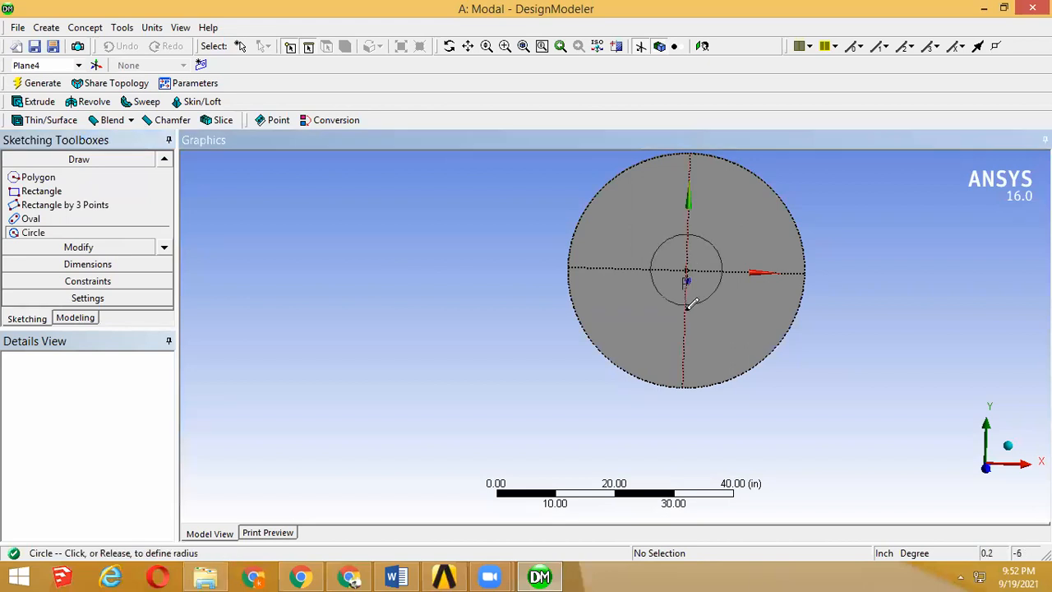
left_click(688, 352)
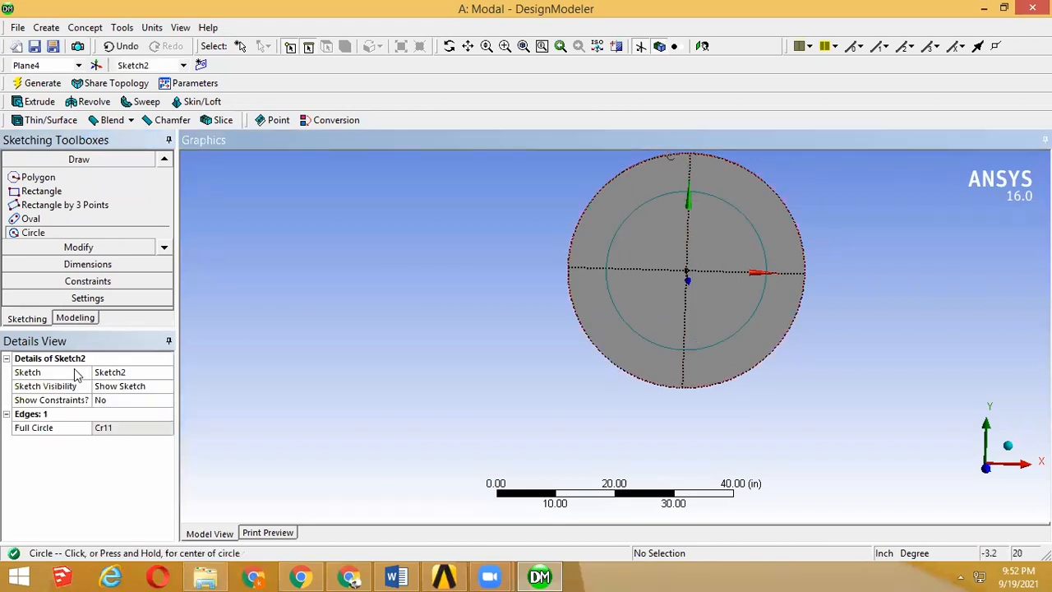
Step: Add a general diameter dimension to the circle sketched on the disc's front face
left_click(48, 246)
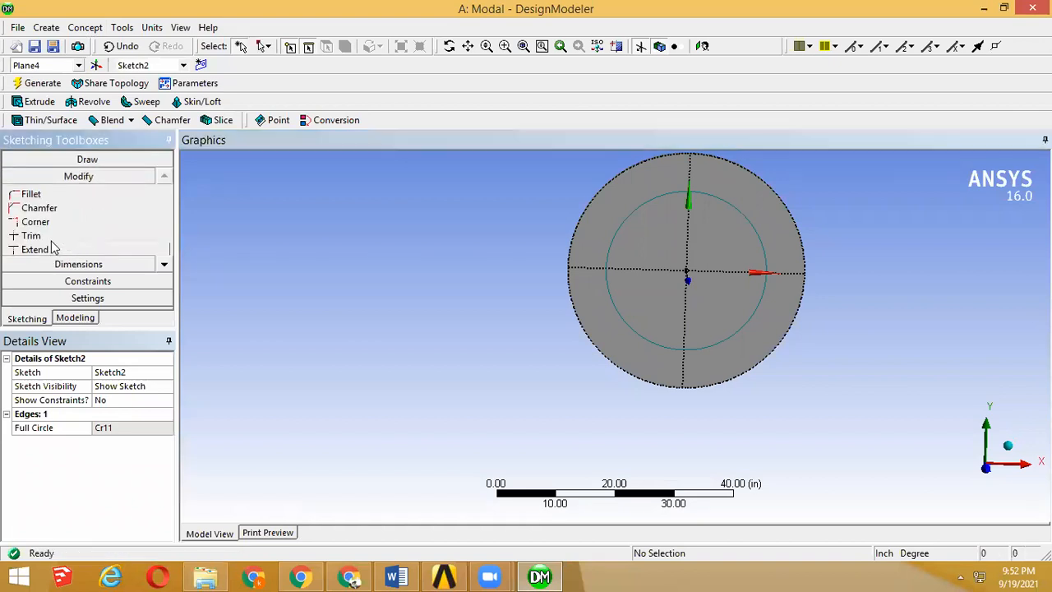
left_click(115, 264)
left_click(616, 236)
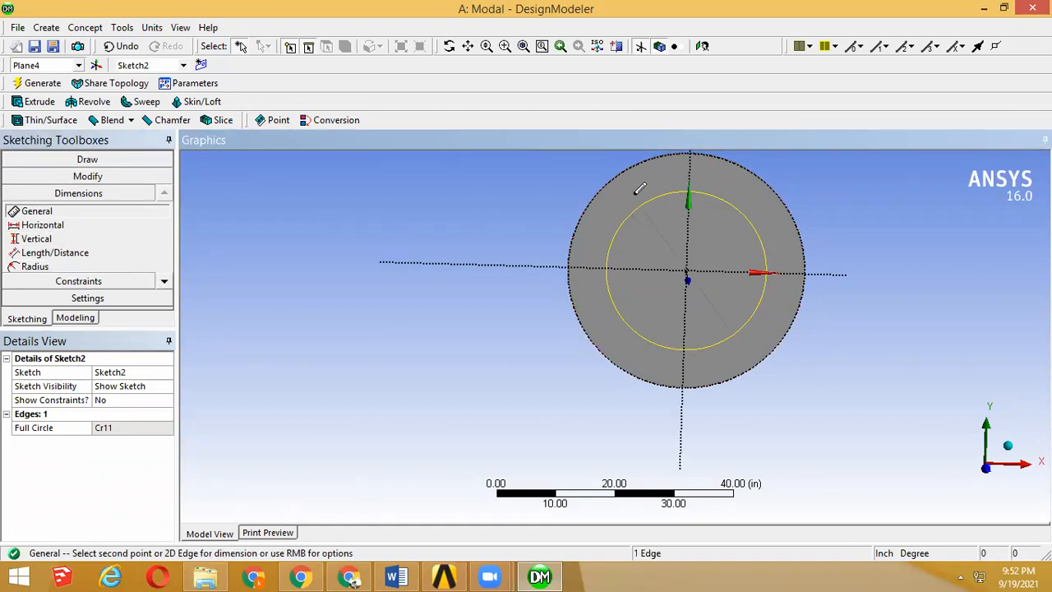
left_click(633, 190)
Step: Look up the outer plate's inner diameter in the verification manual in the browser, and set the circle's diameter to 34 in in DesignModeler
left_click(136, 429)
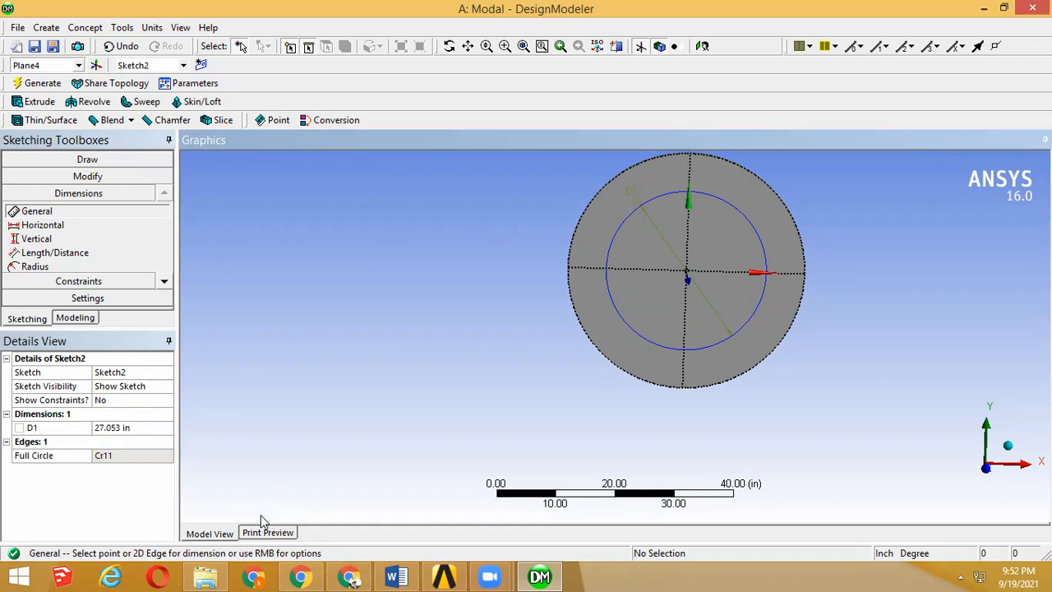
left_click(304, 575)
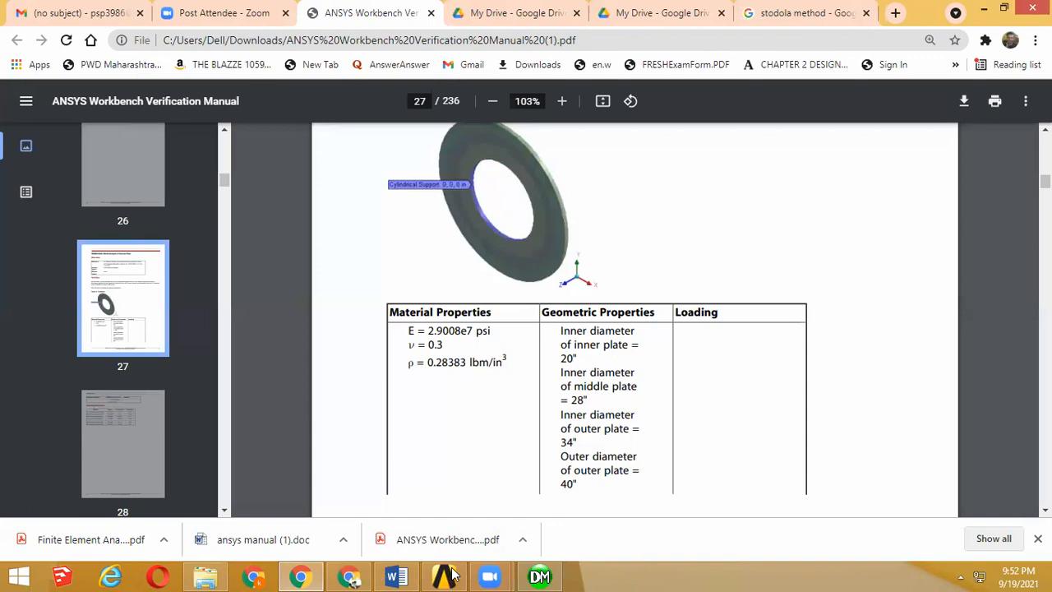
mouse_move(535, 576)
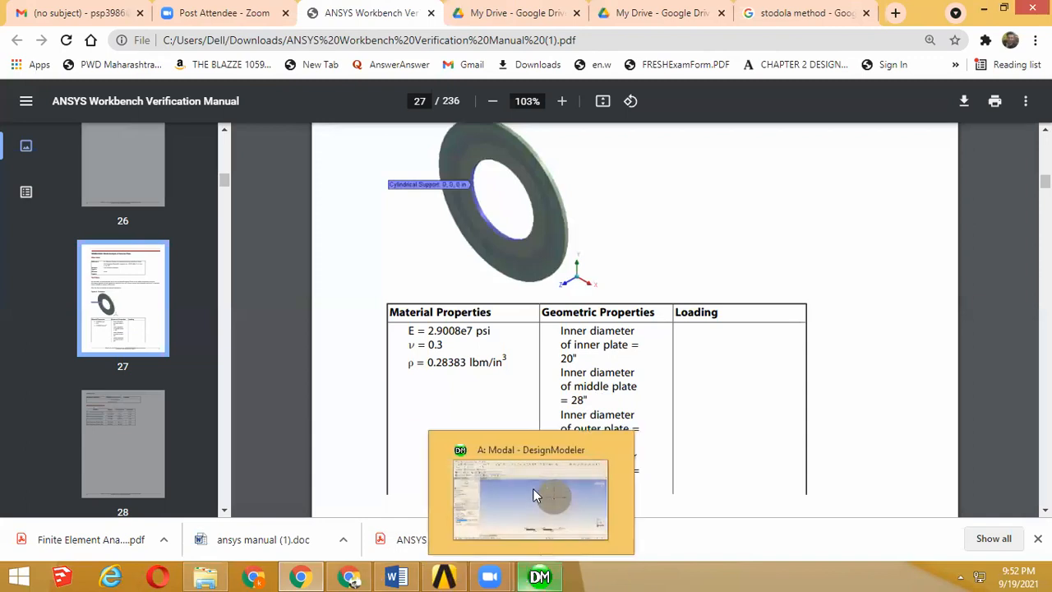
left_click(533, 489)
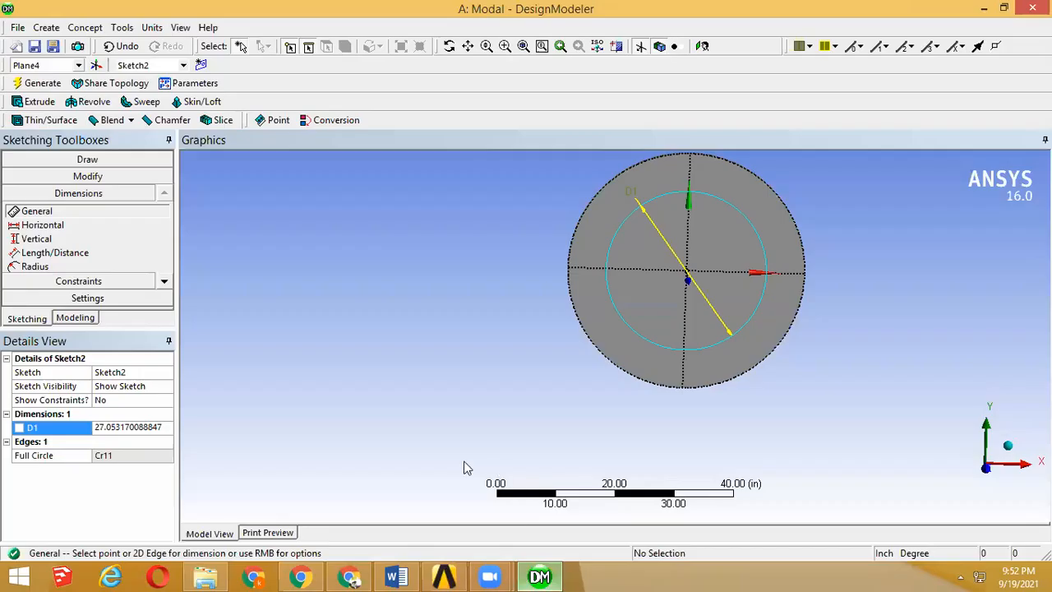
left_click(156, 429)
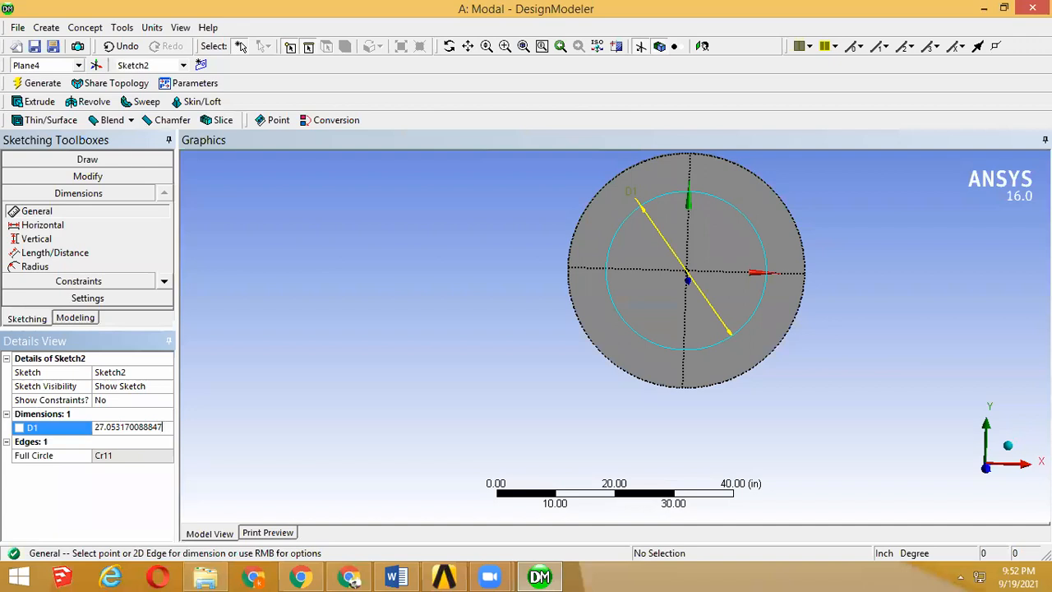
key("ctrl+a")
type("34")
key("Return")
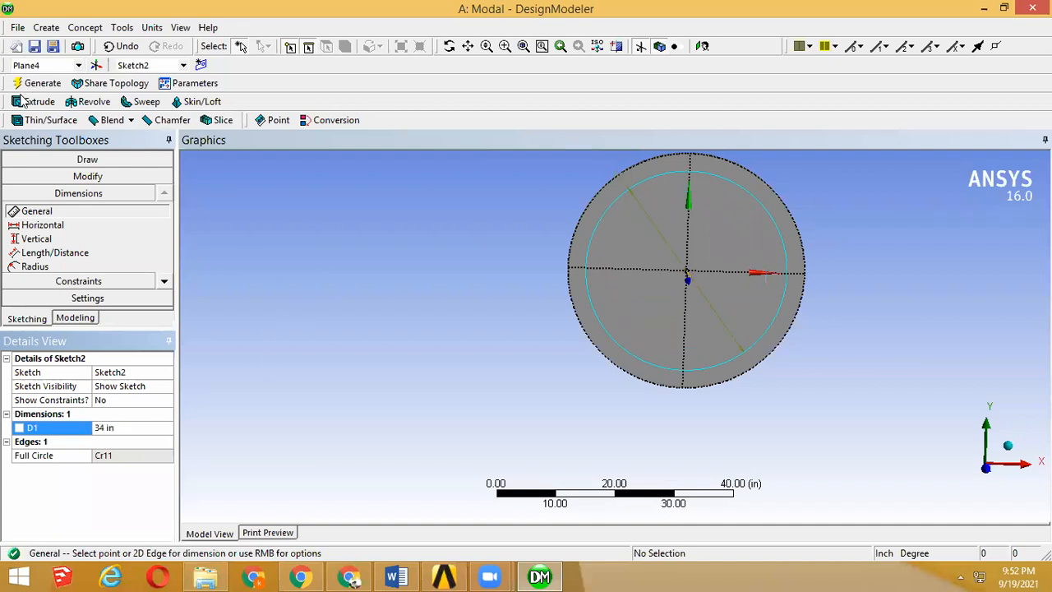
Step: Start a 1 in extrusion of the 34 in circle sketch and set its operation to Slice Material
left_click(74, 320)
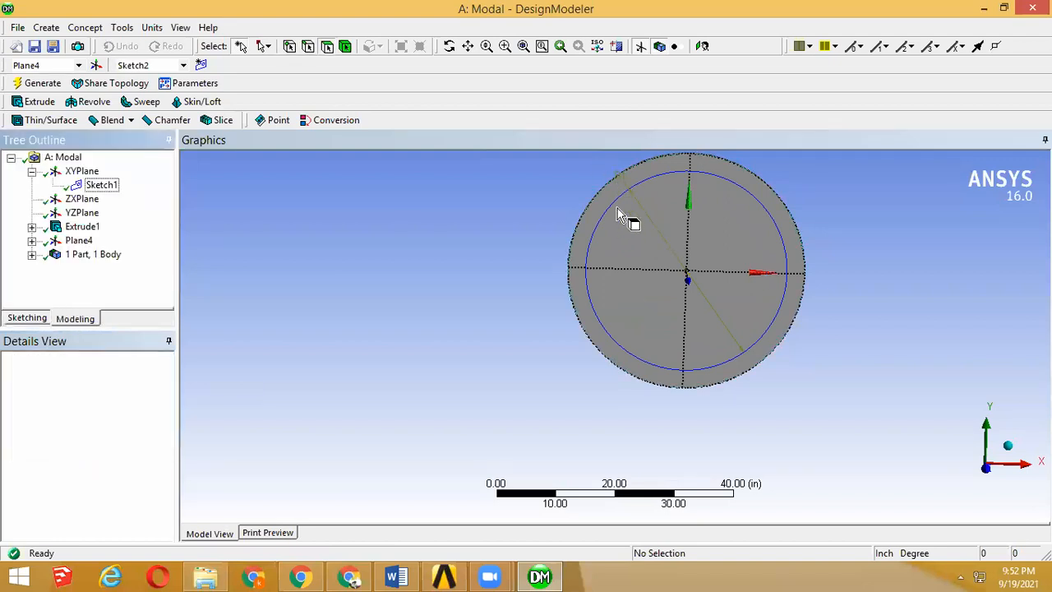
middle_click_drag(617, 208, 630, 224)
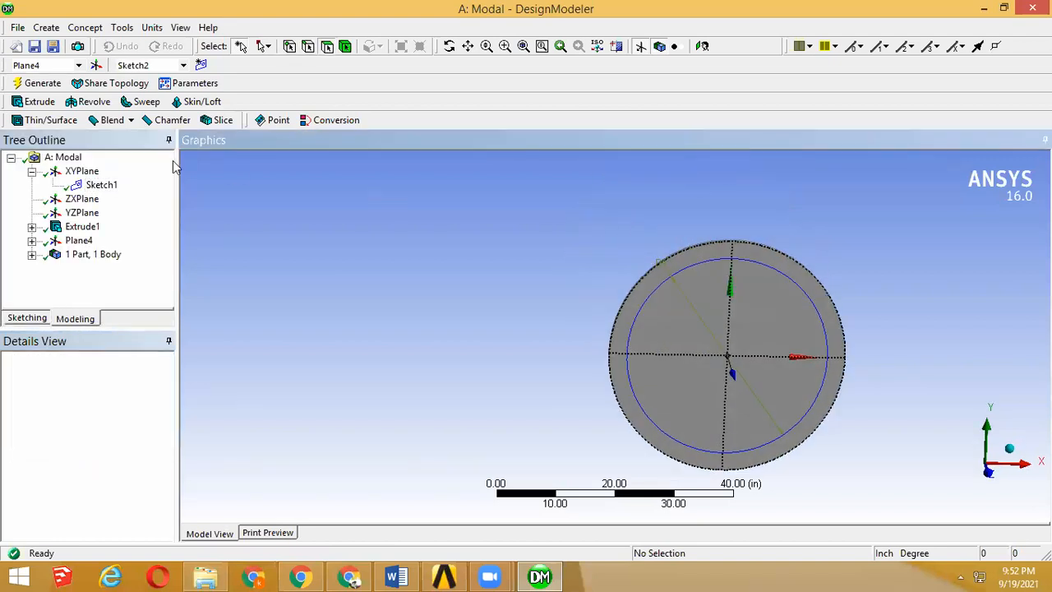
scroll(31, 244, "down", 3)
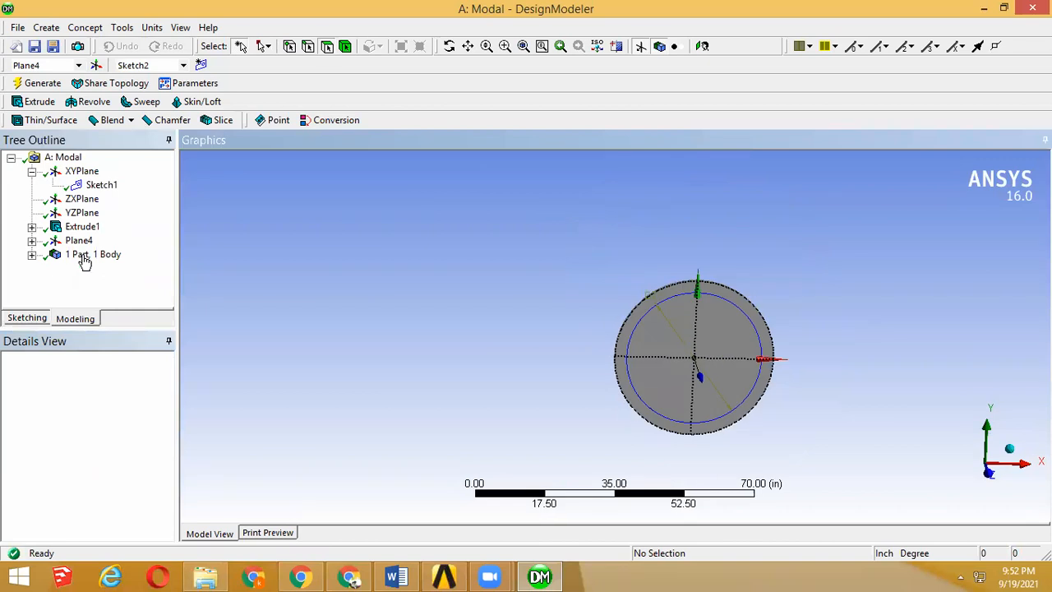
left_click(39, 101)
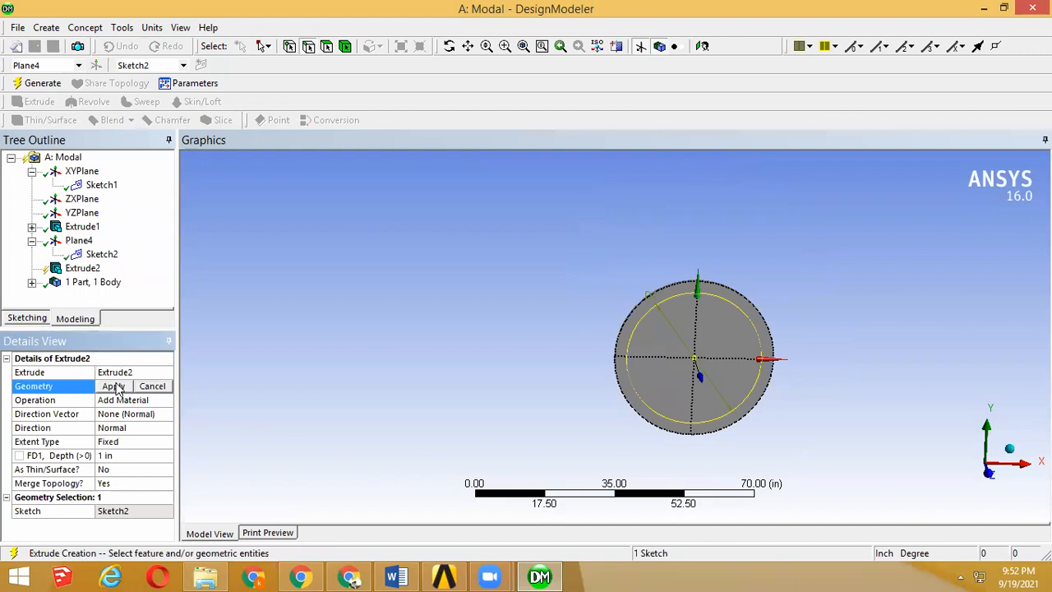
left_click(113, 386)
left_click(41, 403)
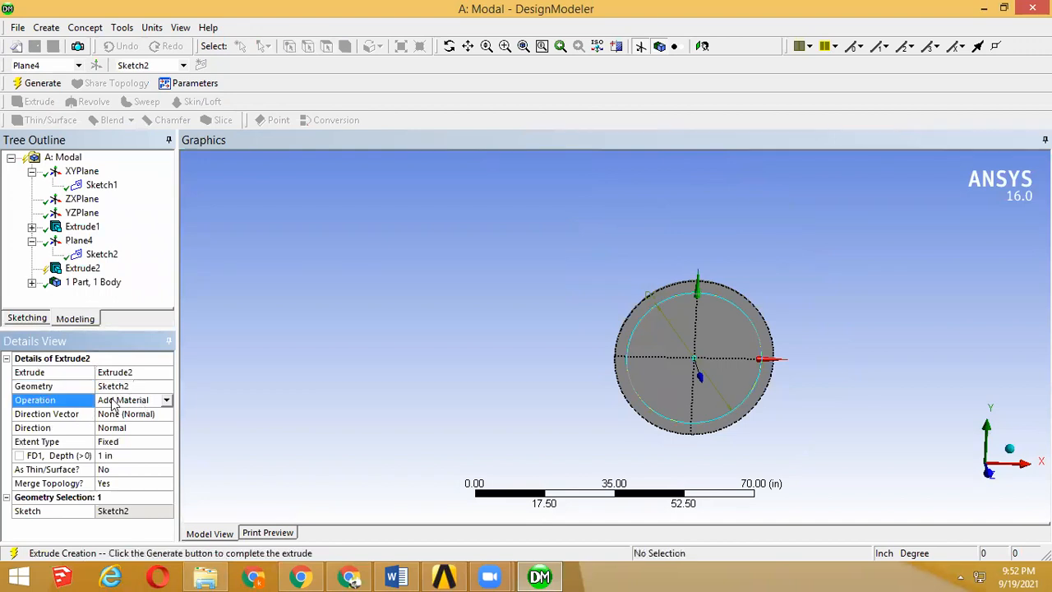
left_click(165, 400)
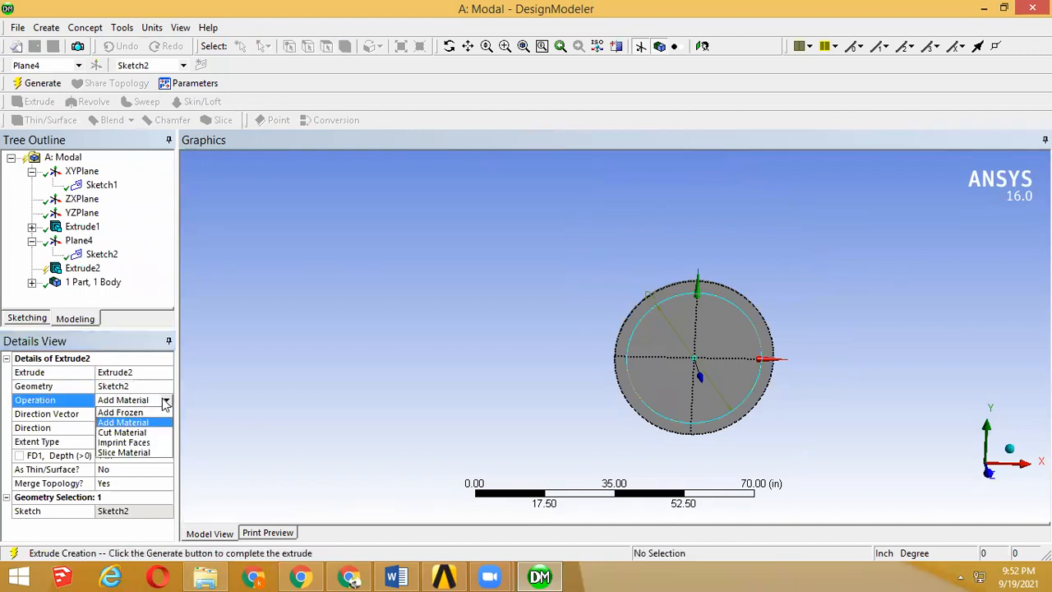
left_click(135, 452)
Step: Generate the slice extrusion to split the disc into an outer ring and an inner disc
middle_click_drag(531, 444, 543, 453)
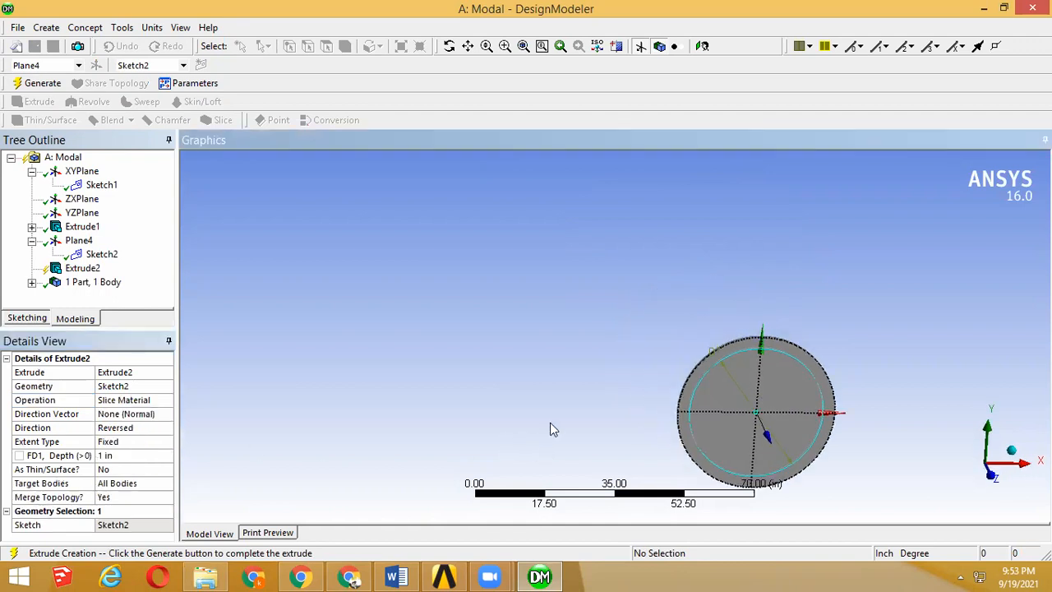
scroll(538, 391, "down", 3)
scroll(538, 389, "up", 2)
middle_click_drag(561, 389, 542, 384)
left_click(504, 46)
left_click_drag(567, 178, 756, 345)
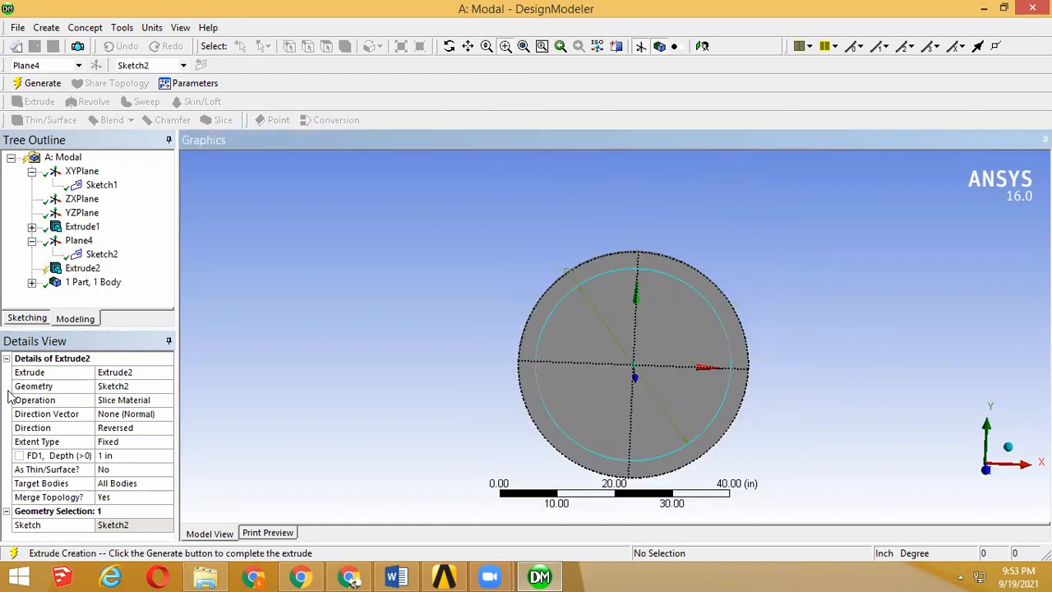
left_click(41, 83)
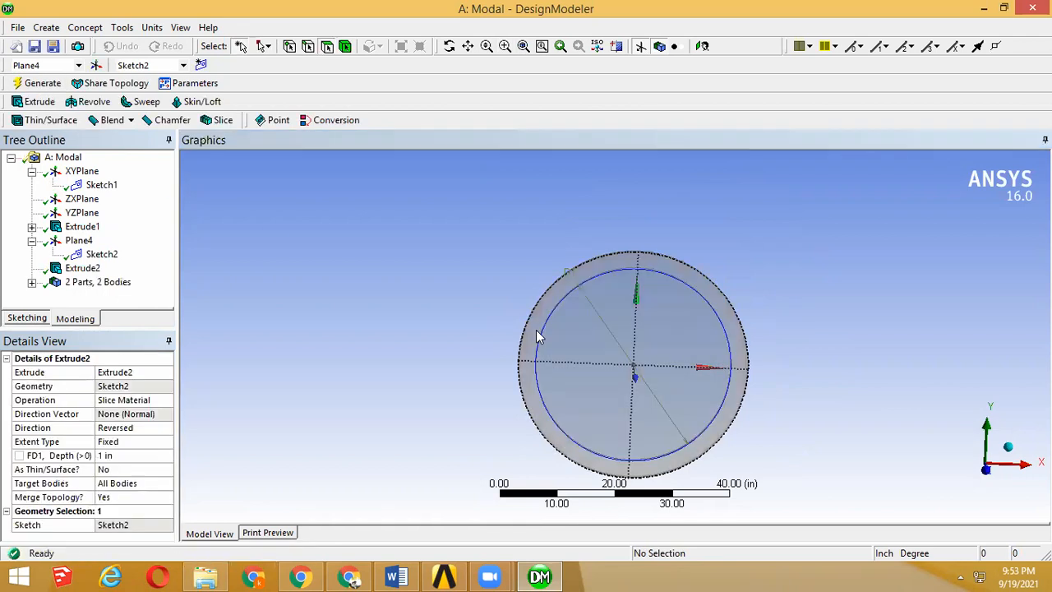
Step: Highlight each of the two sliced solid bodies, and recheck the plate diameters in the verification manual in the browser
left_click(32, 282)
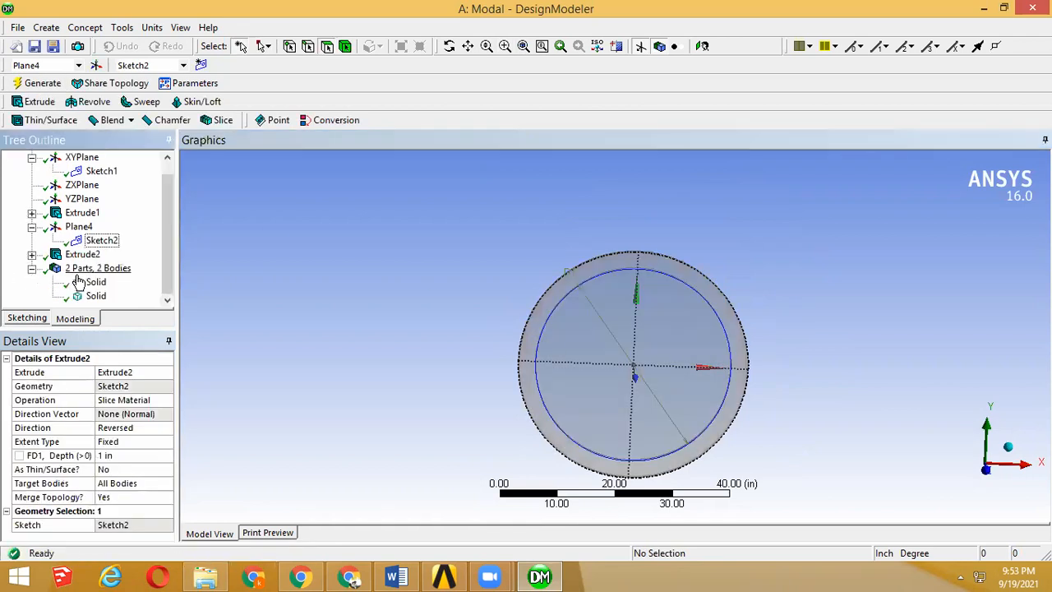
left_click(80, 282)
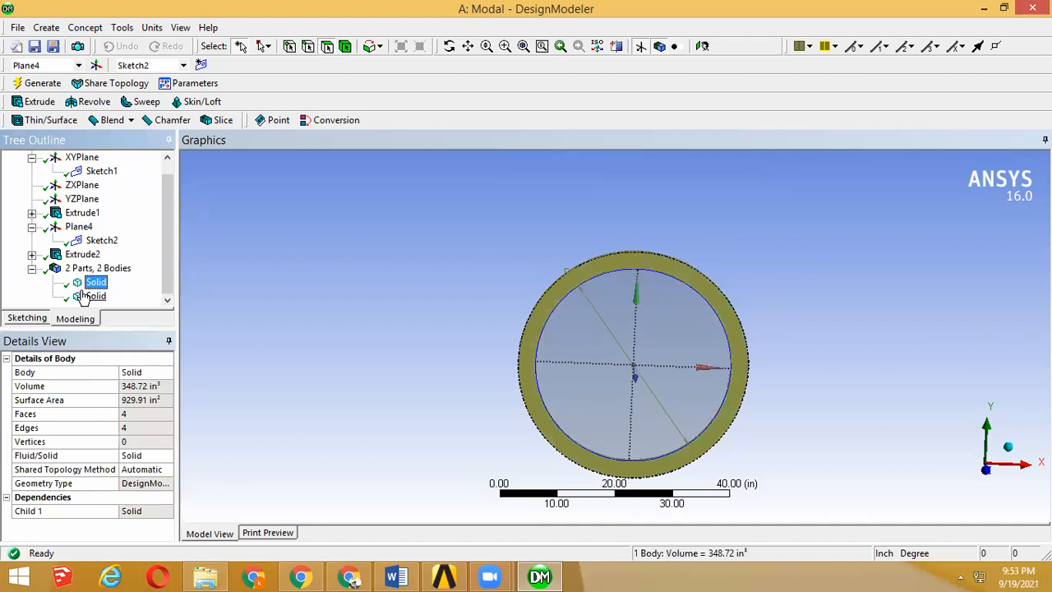
left_click(83, 297)
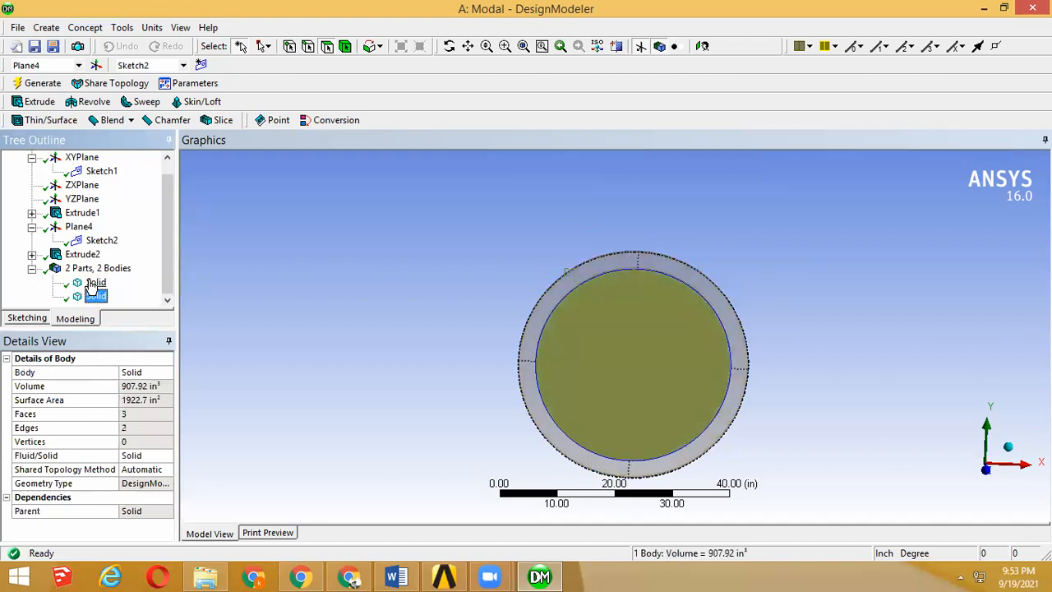
left_click(301, 576)
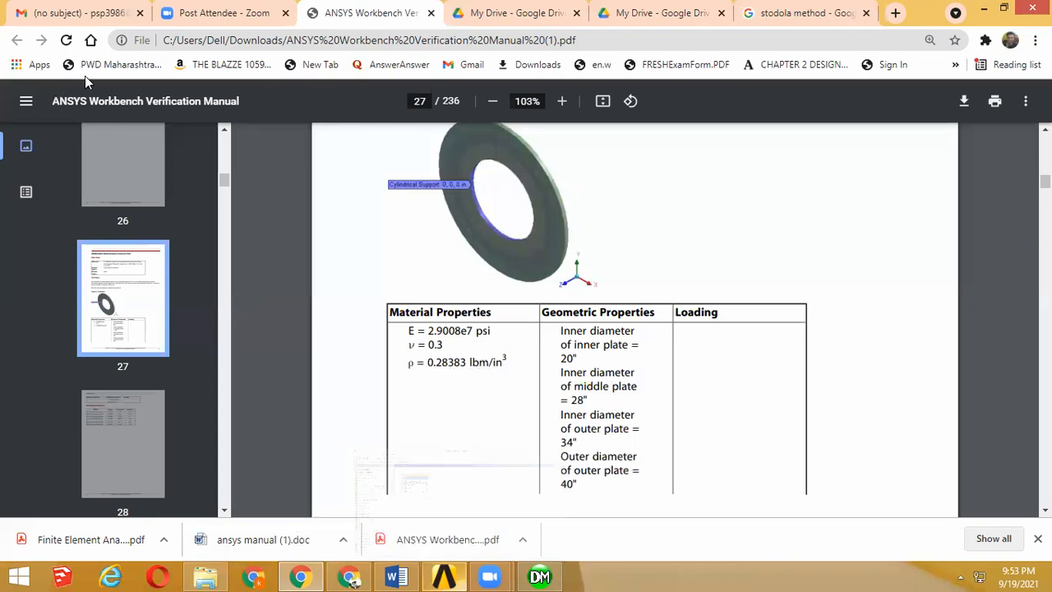
key("alt+Tab")
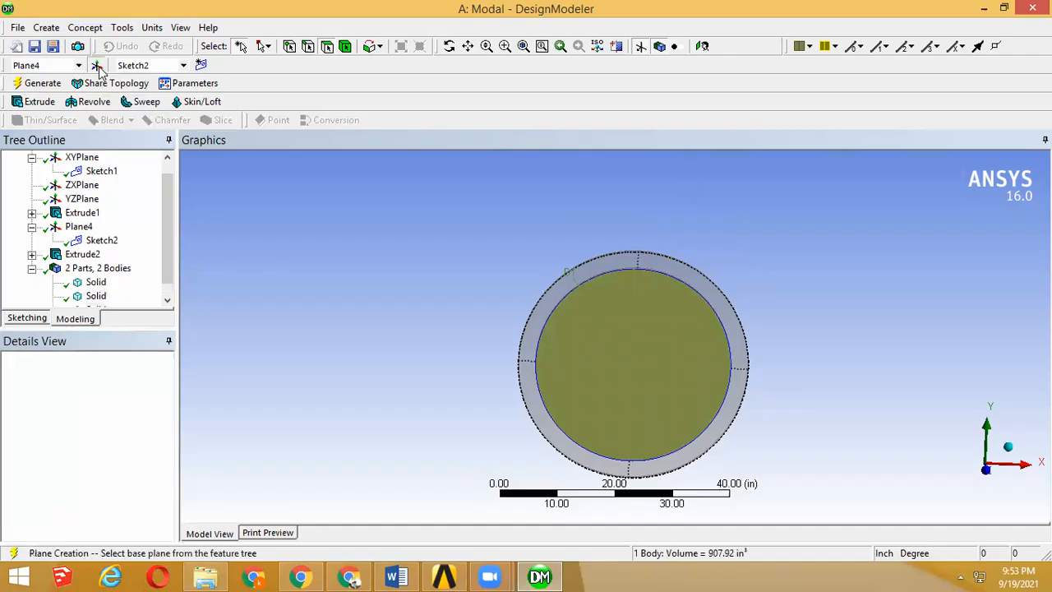
Step: In DesignModeler, create a new From Face plane using the inner disc's flat front face as the base face
left_click(96, 65)
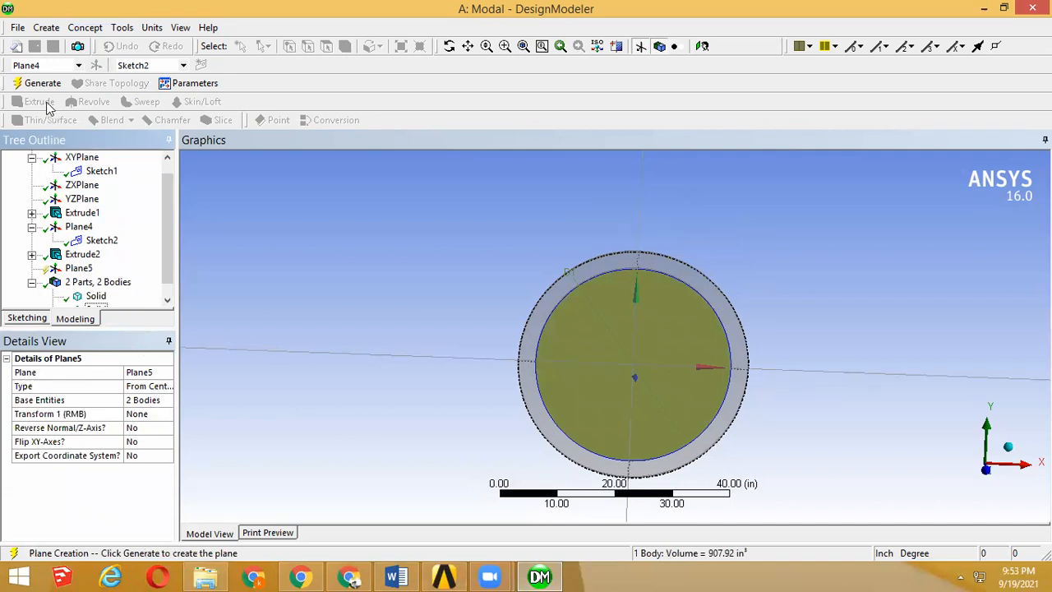
left_click(137, 392)
left_click(166, 386)
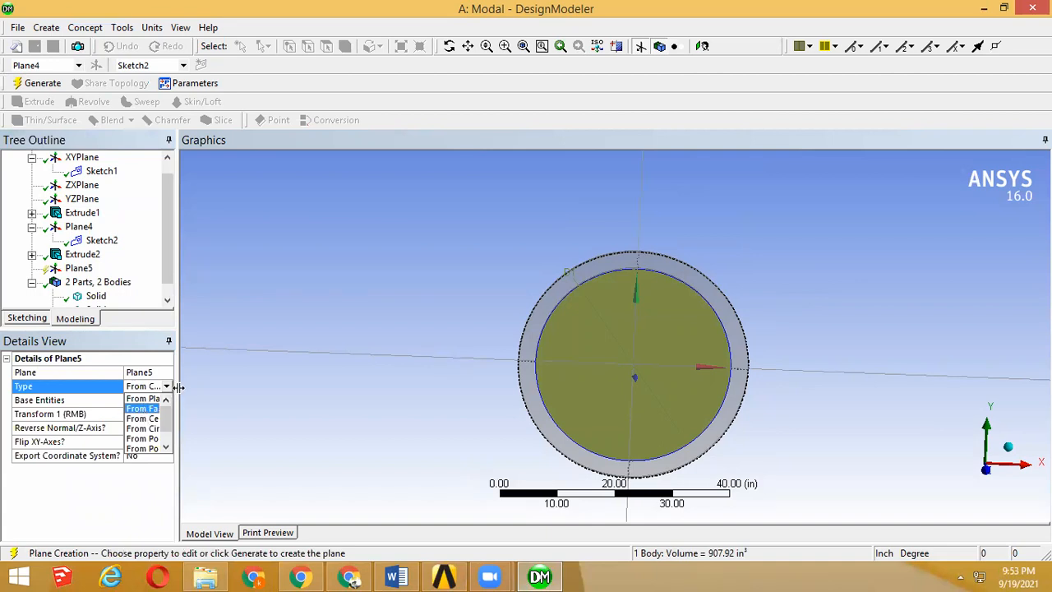
left_click_drag(177, 387, 254, 387)
left_click(243, 386)
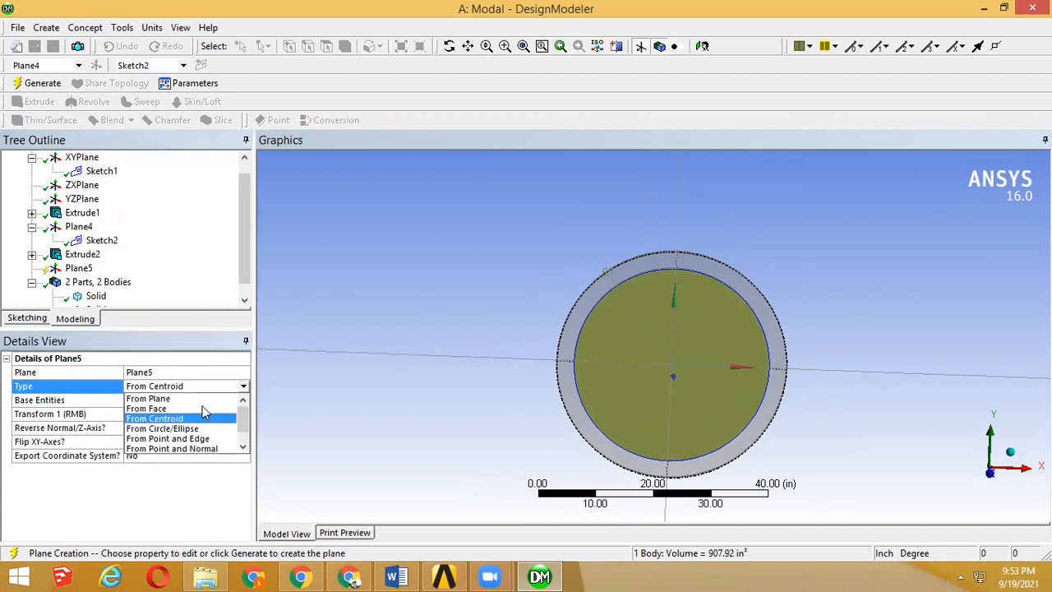
left_click(203, 408)
left_click(166, 414)
left_click(620, 390)
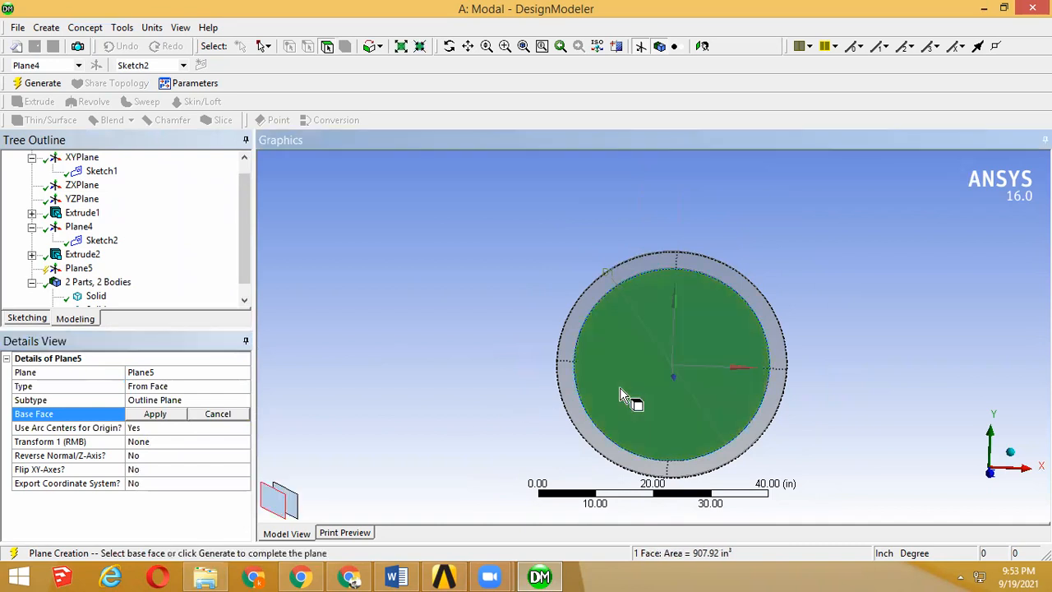
left_click(155, 414)
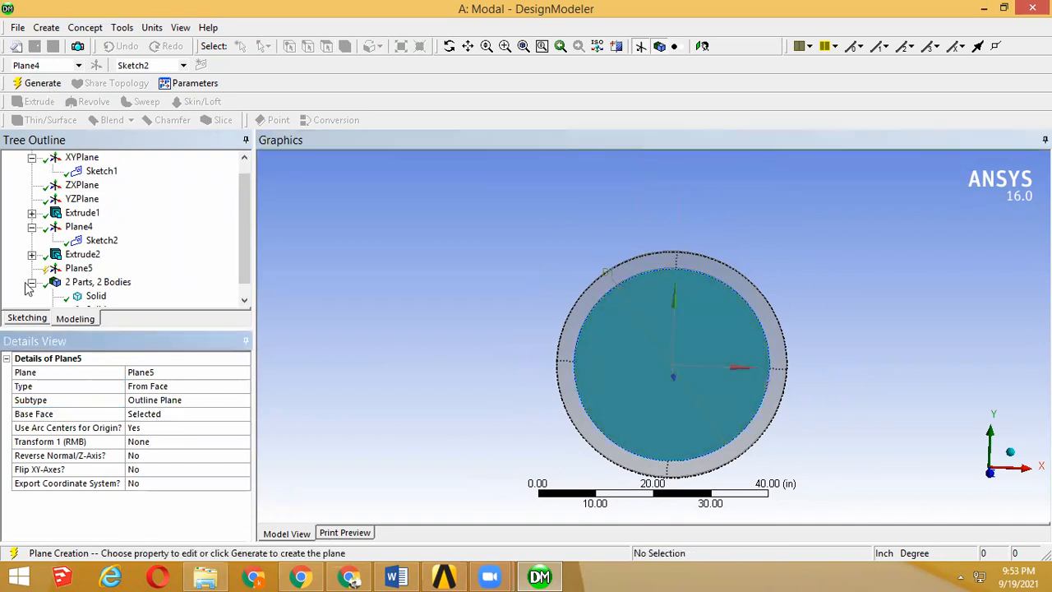
Step: Sketch a circle about 24 in in diameter on the new plane, centred on its origin inside the inner disc's outline
left_click(27, 318)
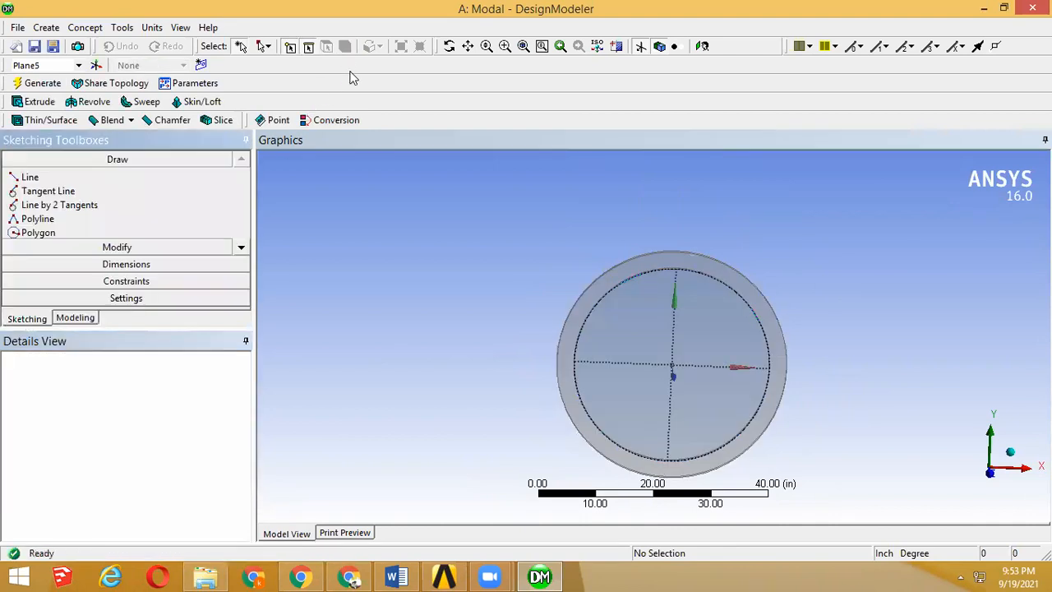
left_click(241, 249)
left_click(241, 249)
left_click(241, 249)
left_click(242, 249)
left_click(132, 230)
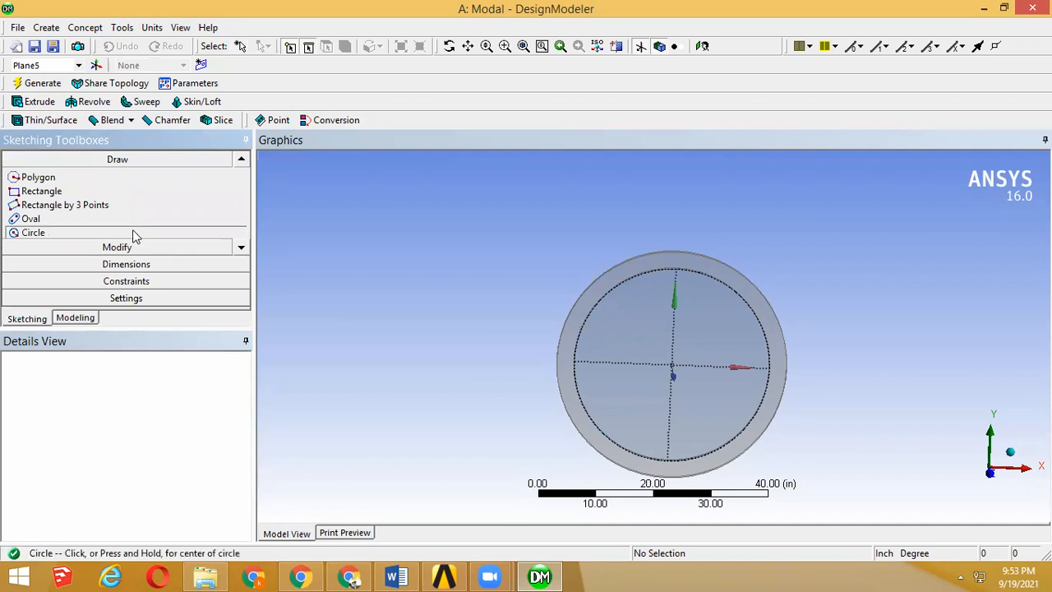
left_click(703, 47)
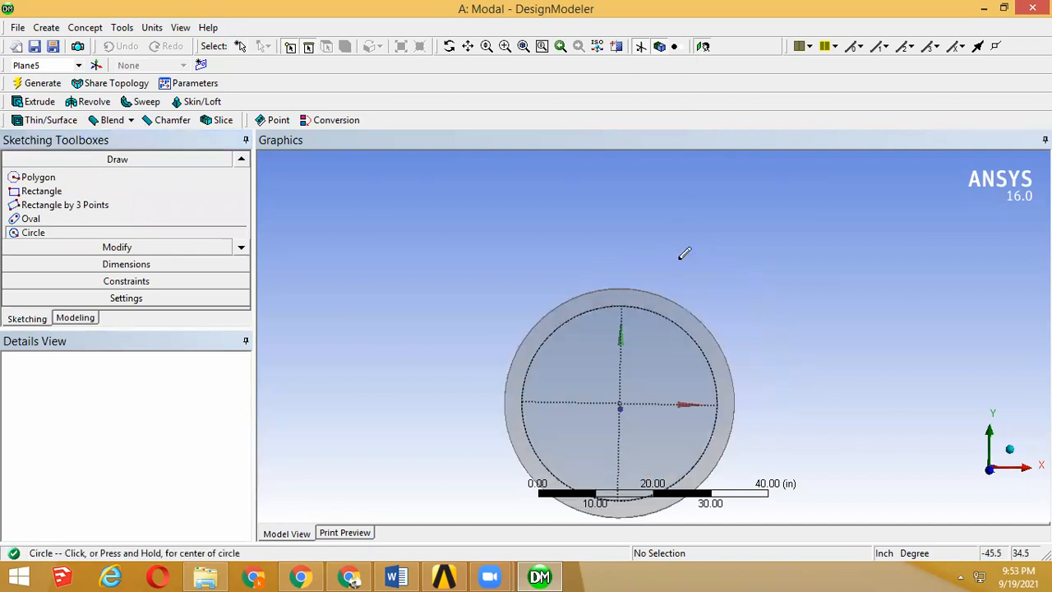
left_click(654, 336)
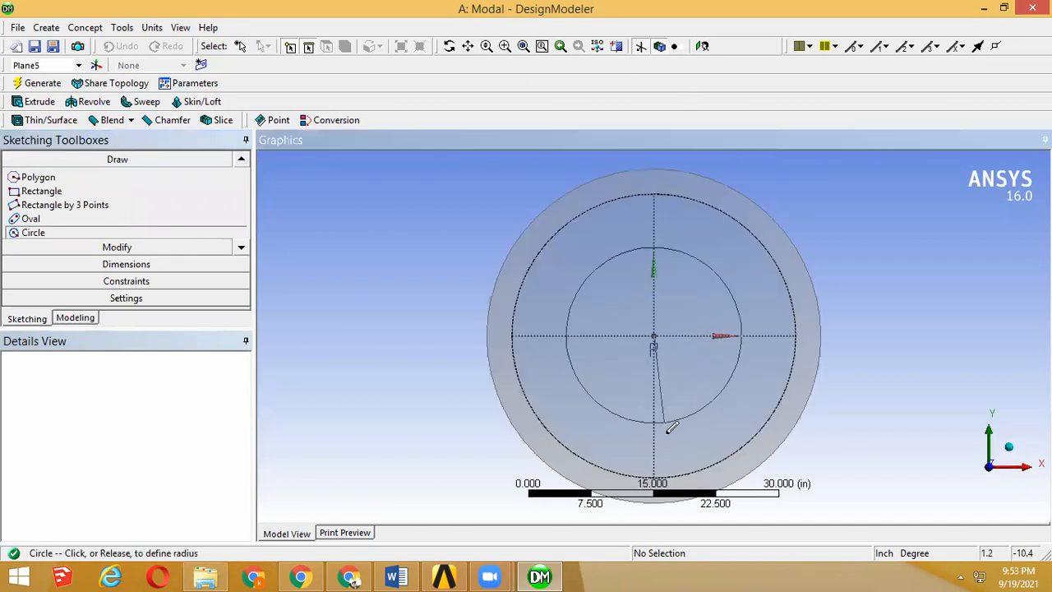
left_click(667, 432)
Step: Add a general diameter dimension to the circle sketched inside the inner disc
left_click(188, 264)
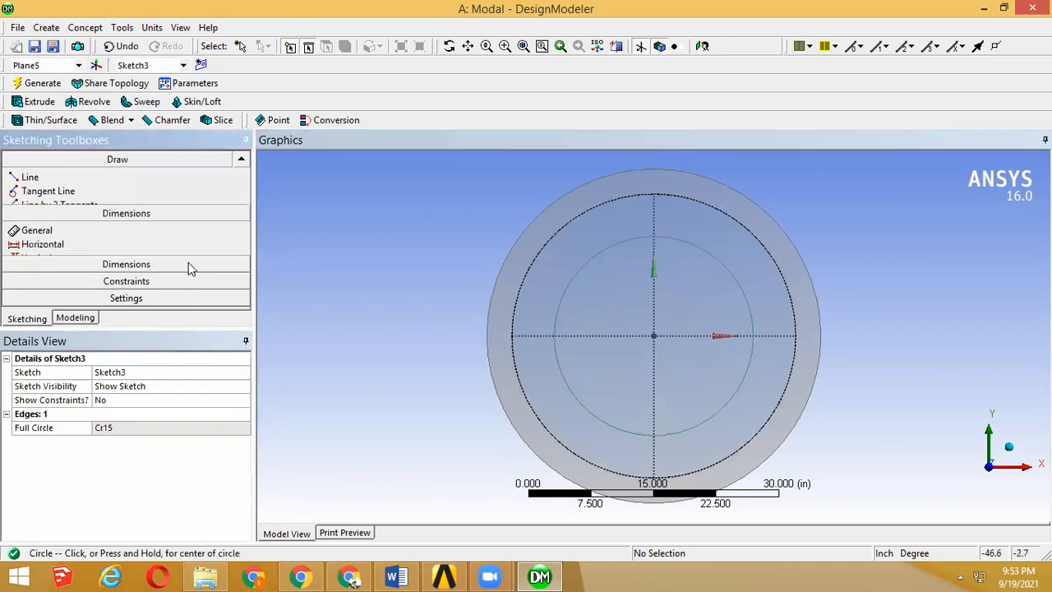
left_click(641, 242)
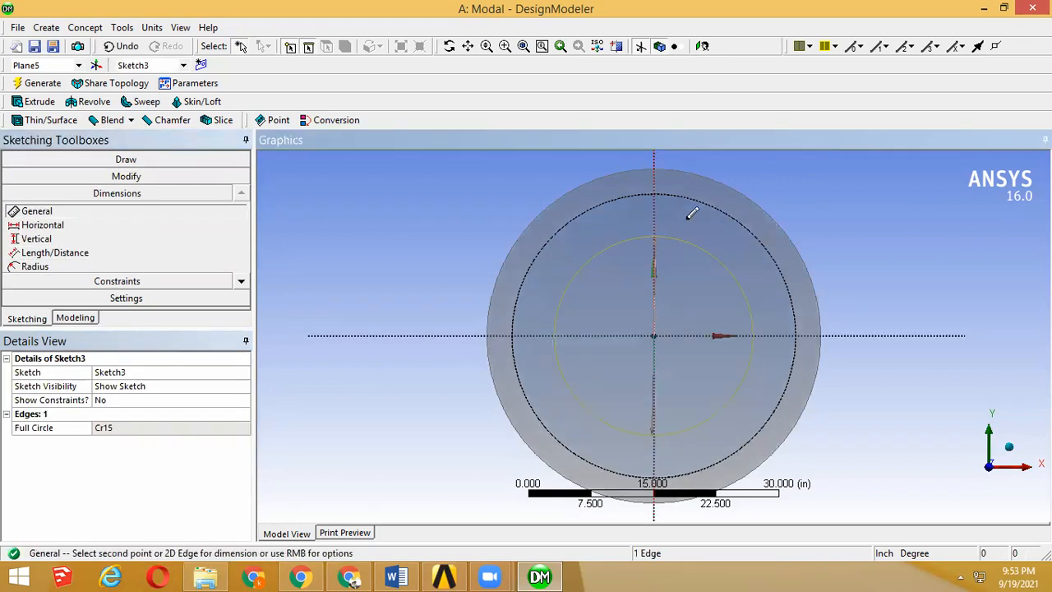
left_click(690, 216)
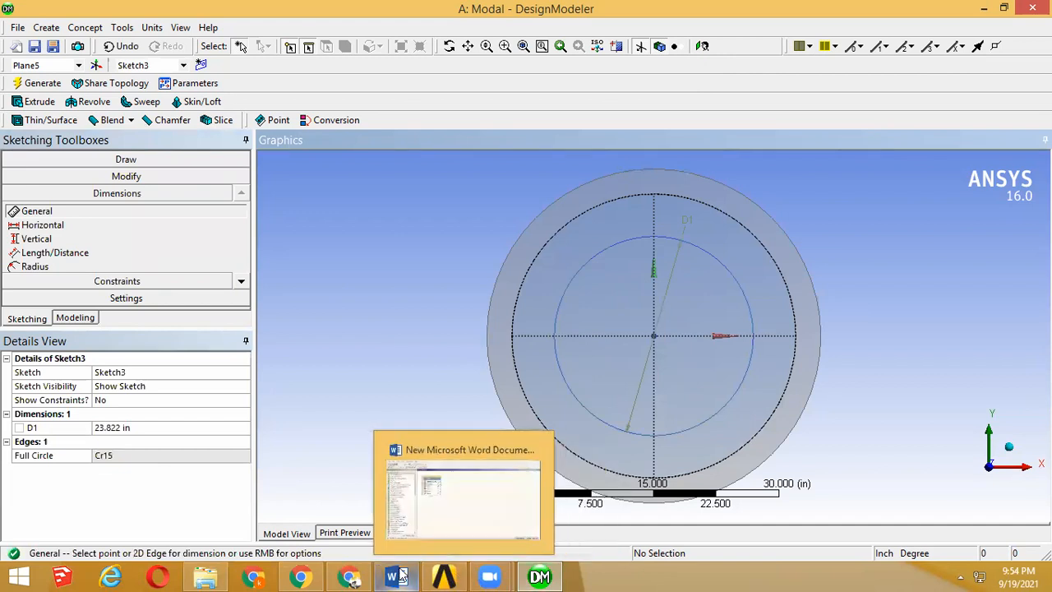
mouse_move(348, 575)
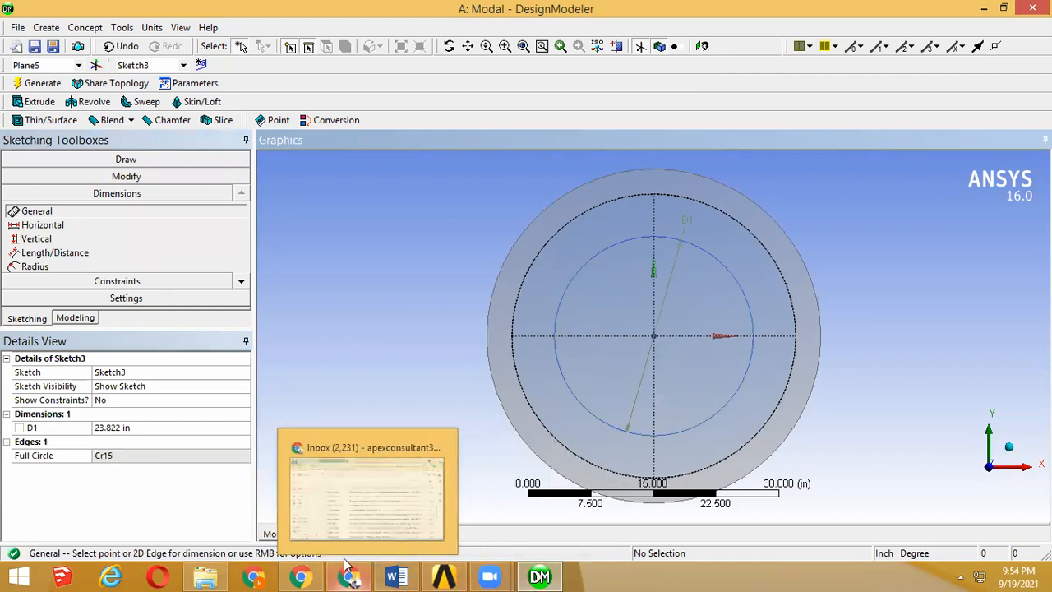
Step: Check the middle plate's inner diameter in the manual in the browser, and set the sketched circle's diameter to 28 in in DesignModeler
mouse_move(302, 575)
left_click(300, 501)
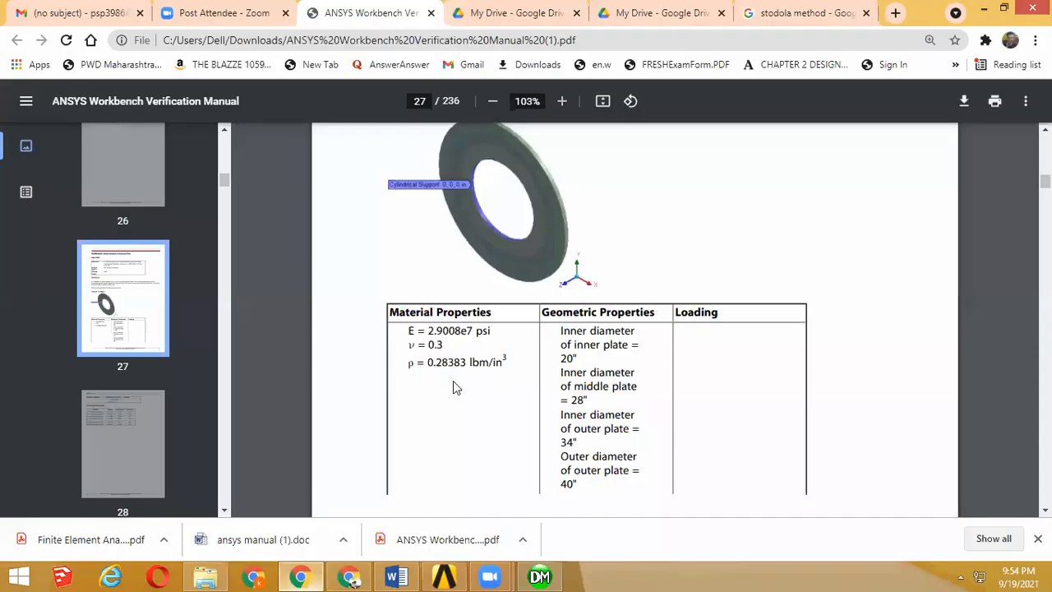
scroll(590, 219, "down", 2)
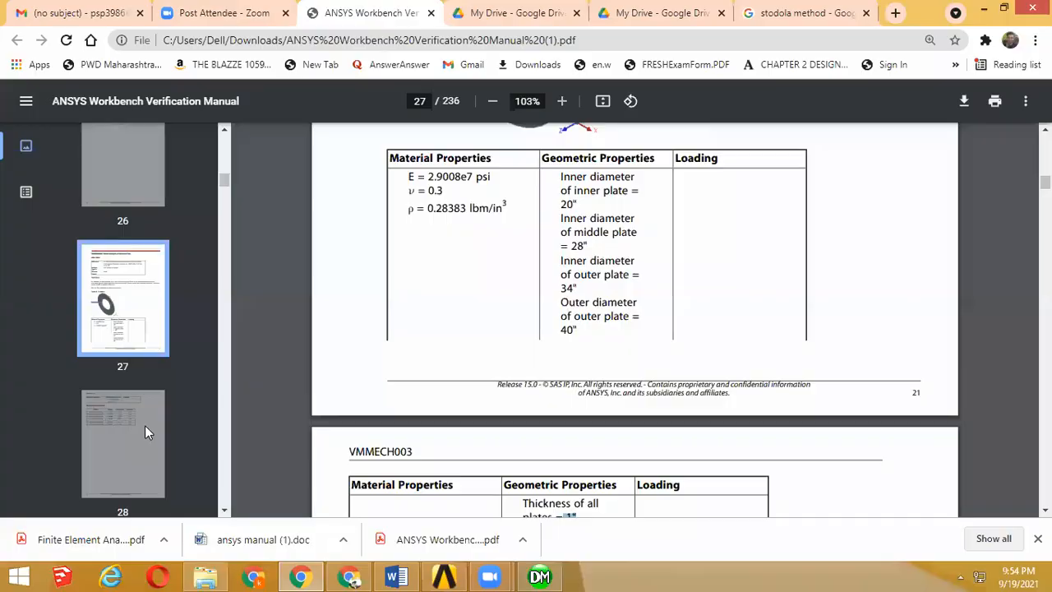
key("alt+Tab")
type("28")
key("Return")
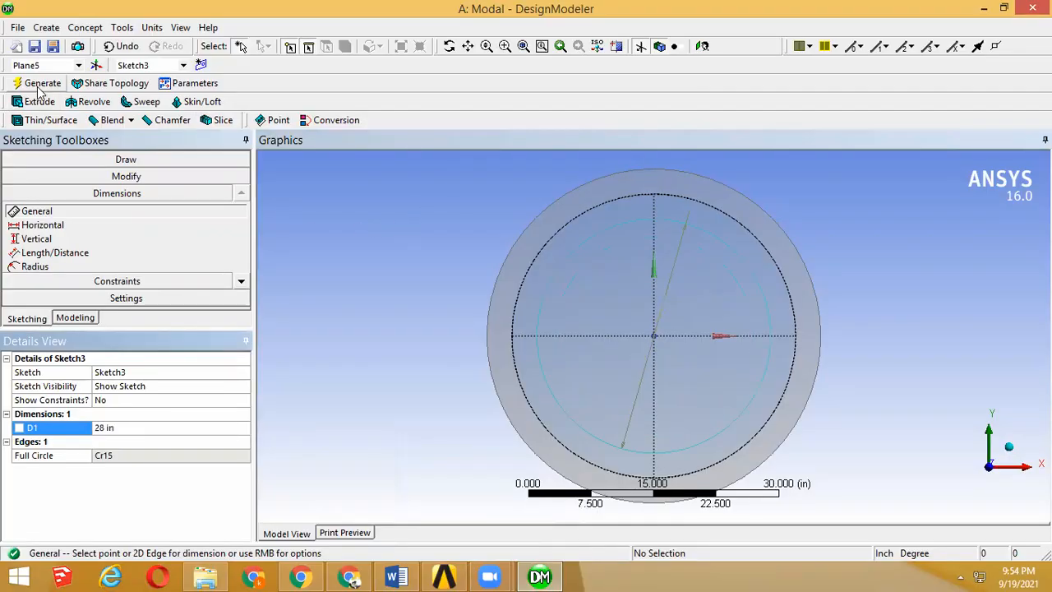
Step: Slice all bodies with a reversed 1 in extrusion of the 28 in circle, and highlight the outer and middle rings' front faces
left_click(37, 83)
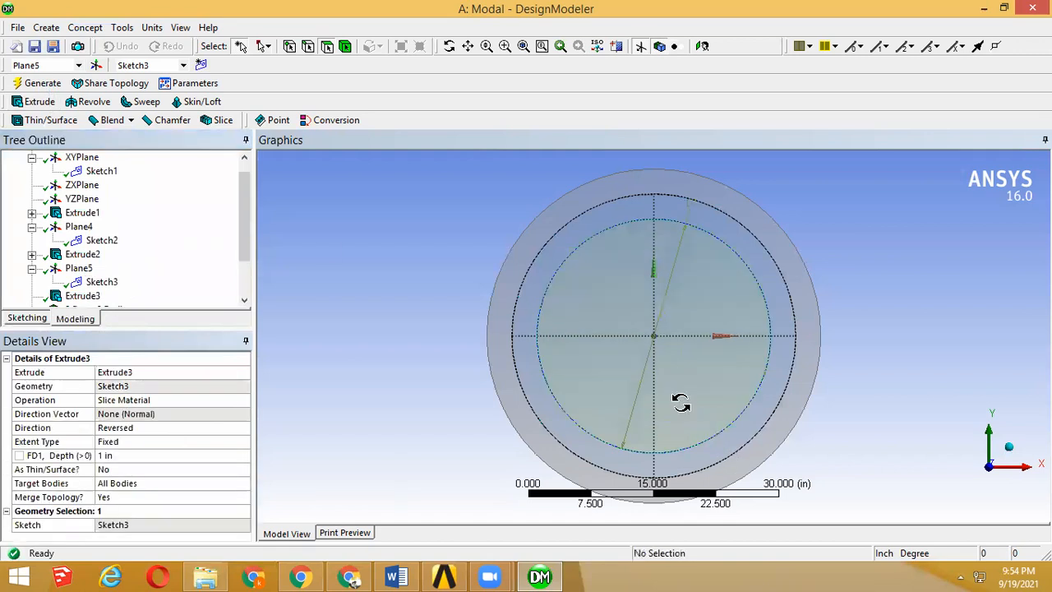
middle_click_drag(687, 401, 690, 411)
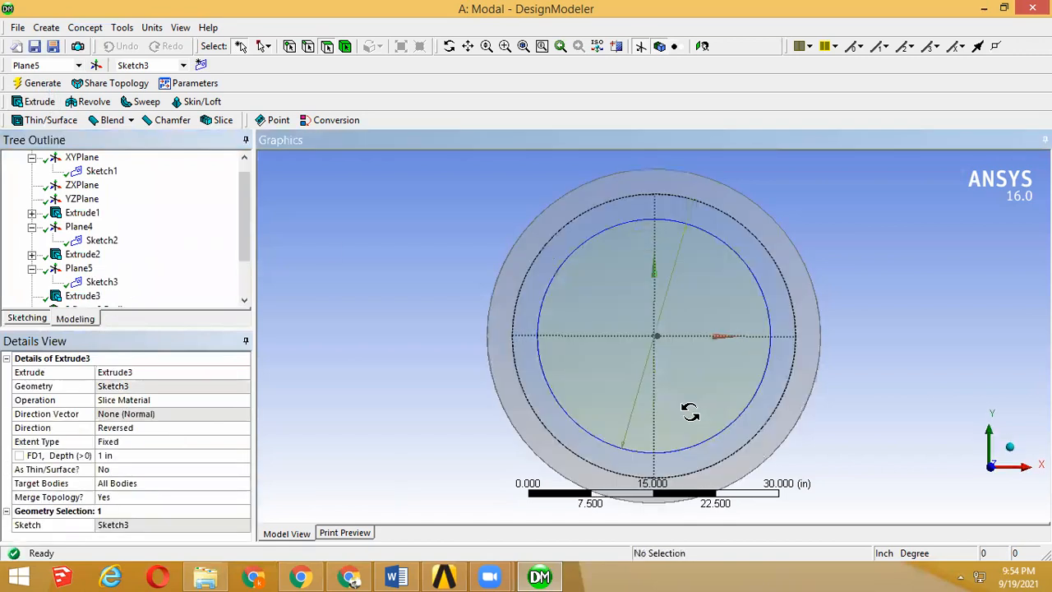
left_click(526, 249)
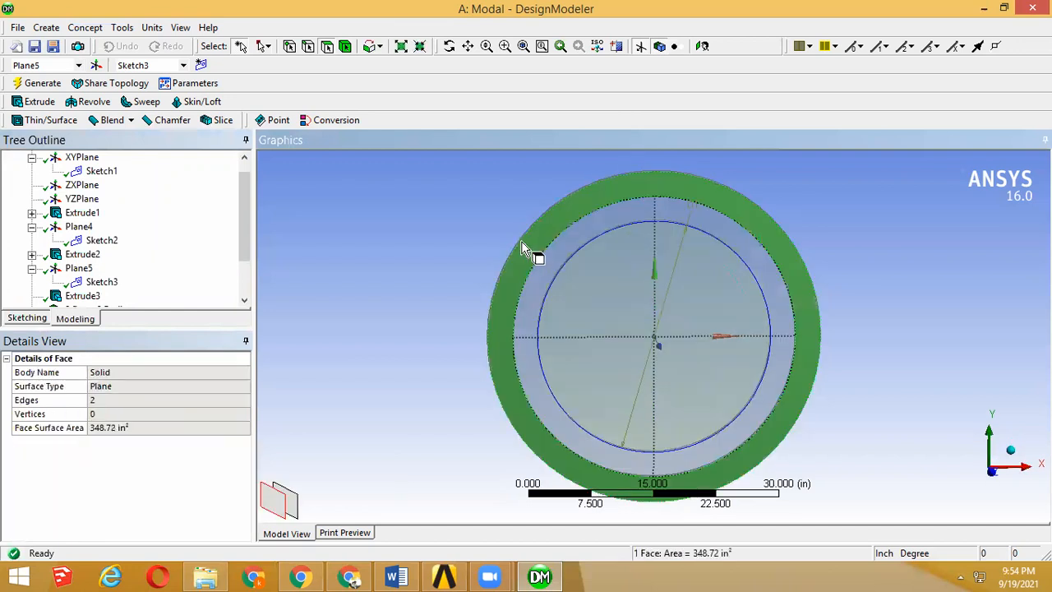
left_click(539, 268)
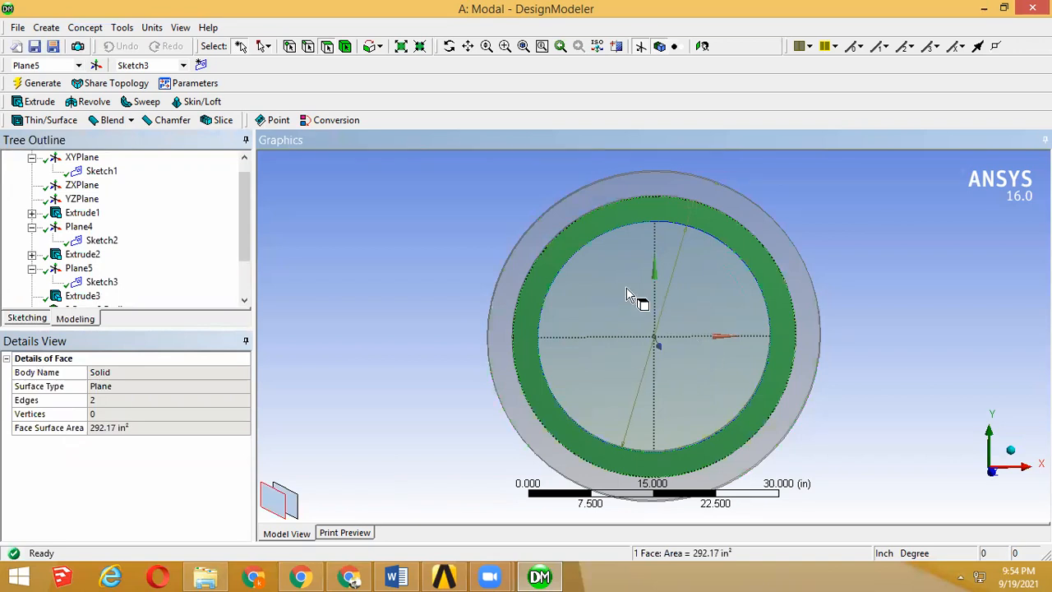
left_click(446, 273)
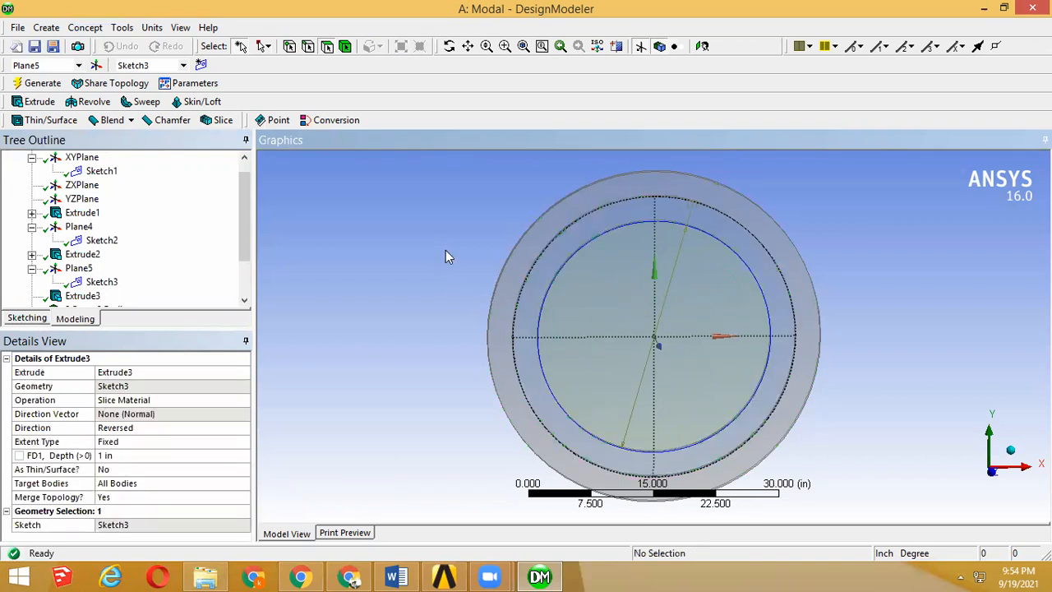
middle_click_drag(446, 273, 446, 250)
scroll(422, 238, "down", 2)
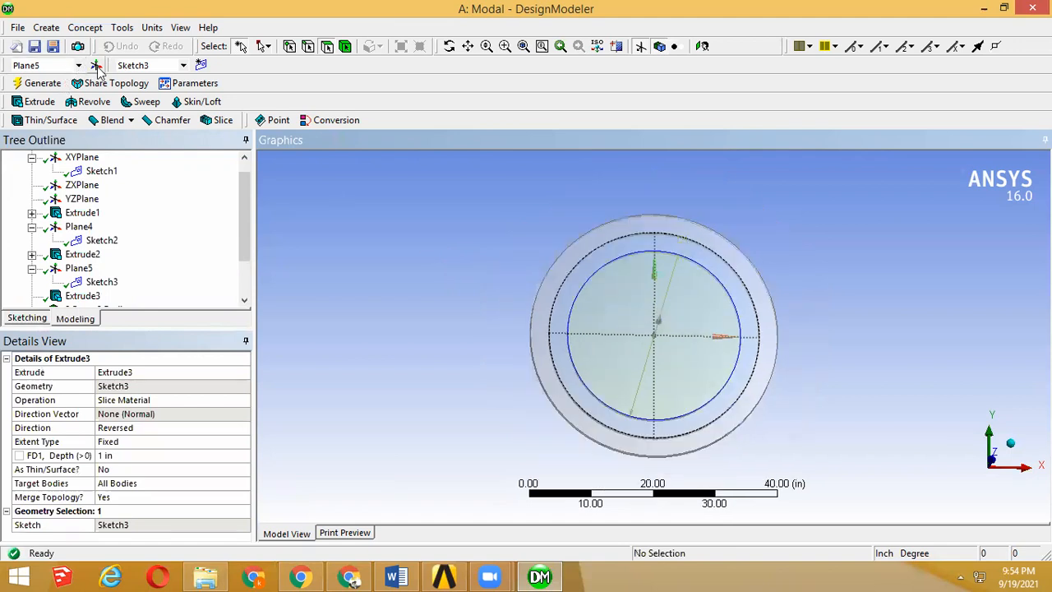
Step: Create a new From Face plane using the innermost disc's flat front face as the base face
left_click(95, 66)
left_click_drag(244, 250, 245, 291)
left_click(87, 242)
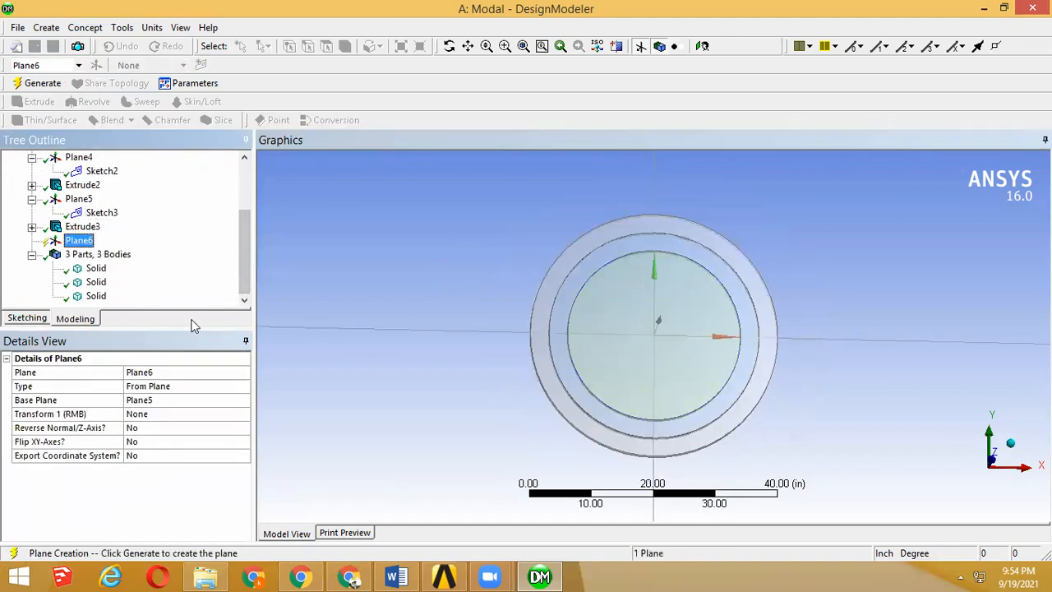
left_click(217, 387)
left_click(243, 388)
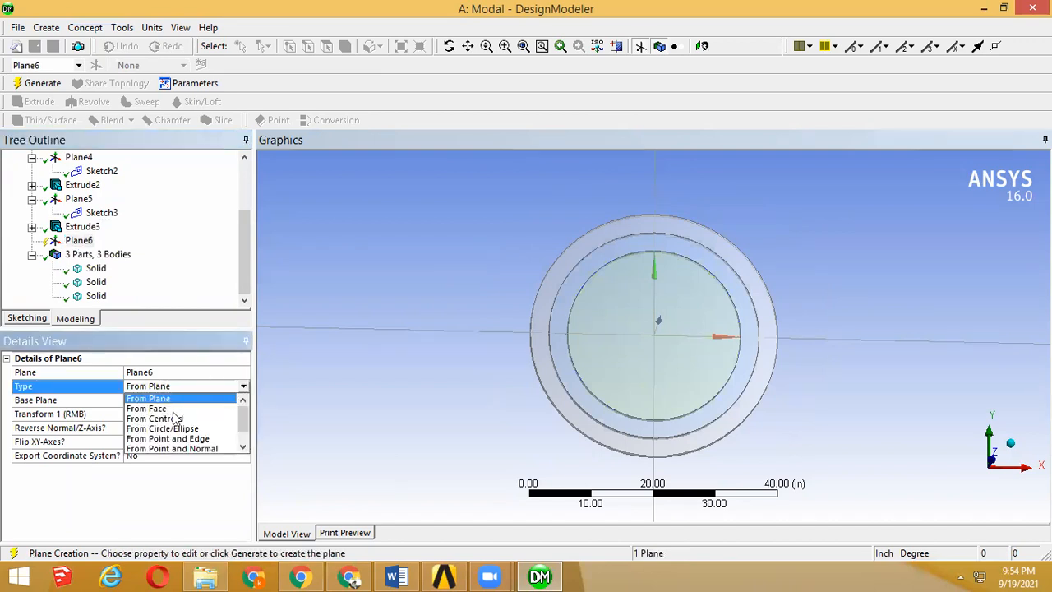
left_click(657, 343)
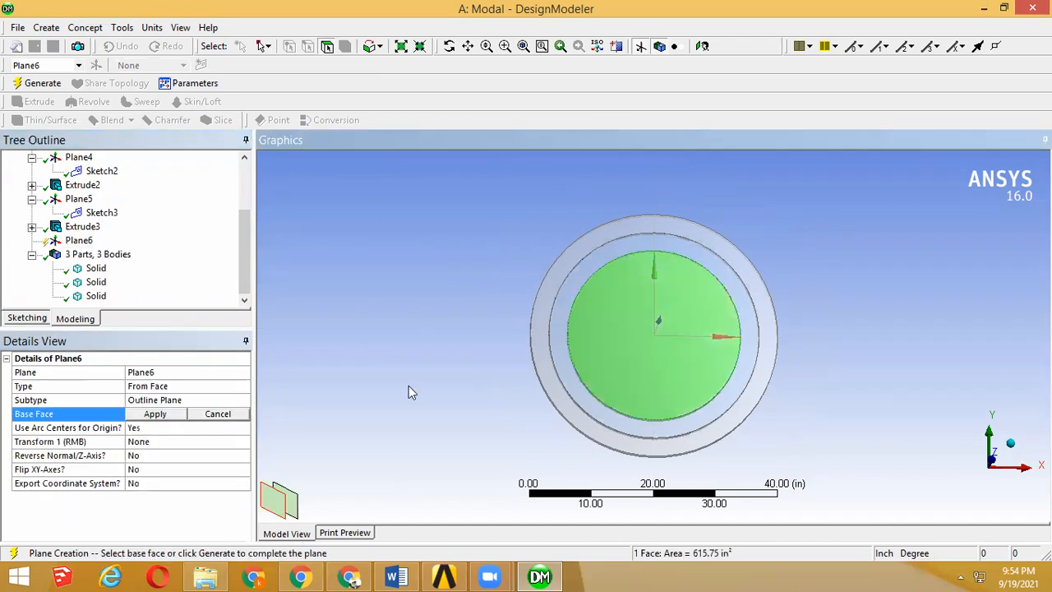
left_click(155, 414)
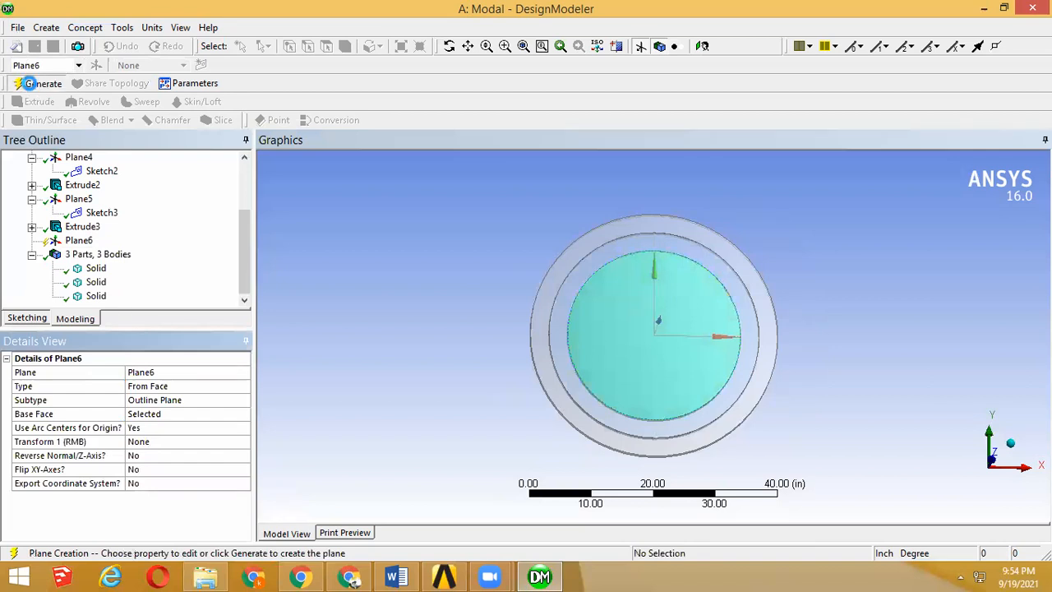
left_click(29, 83)
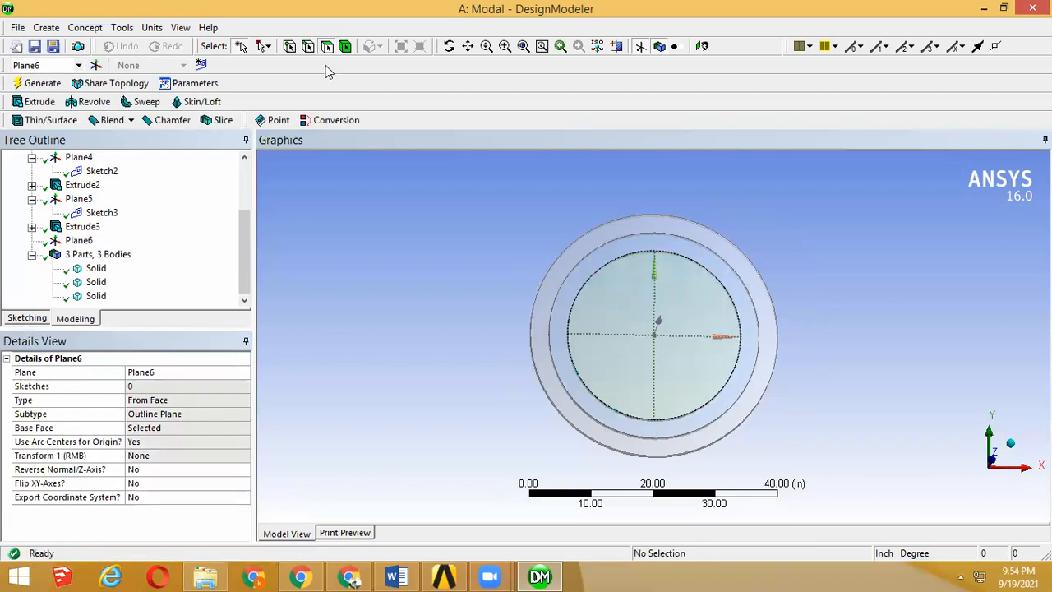
Step: Sketch a circle on the new plane, centred on its origin inside the innermost disc's outline
left_click(615, 53)
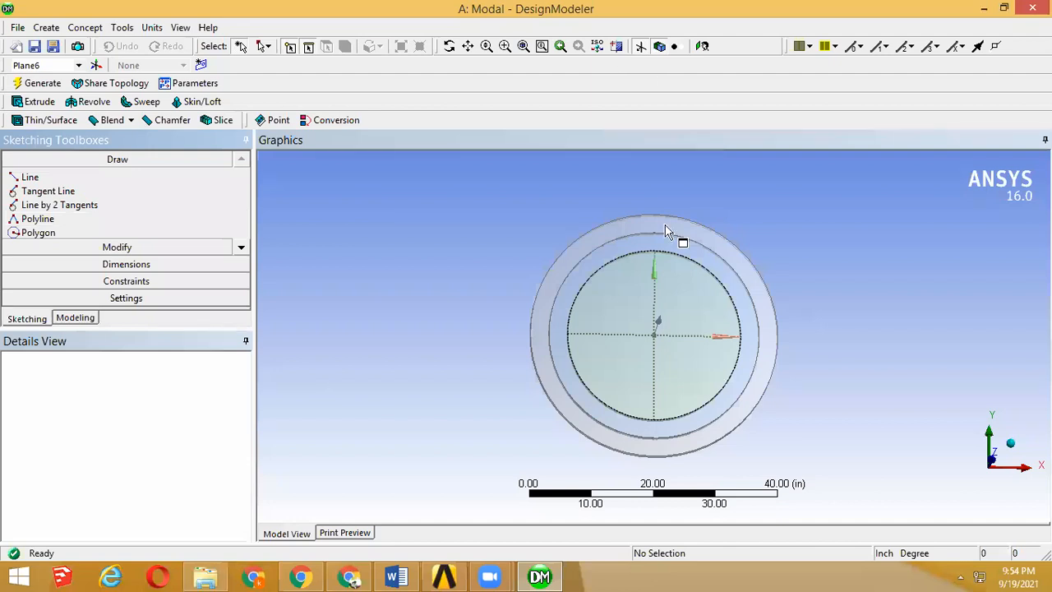
left_click(702, 47)
left_click(245, 247)
left_click(245, 246)
left_click(245, 247)
left_click(245, 246)
left_click(33, 233)
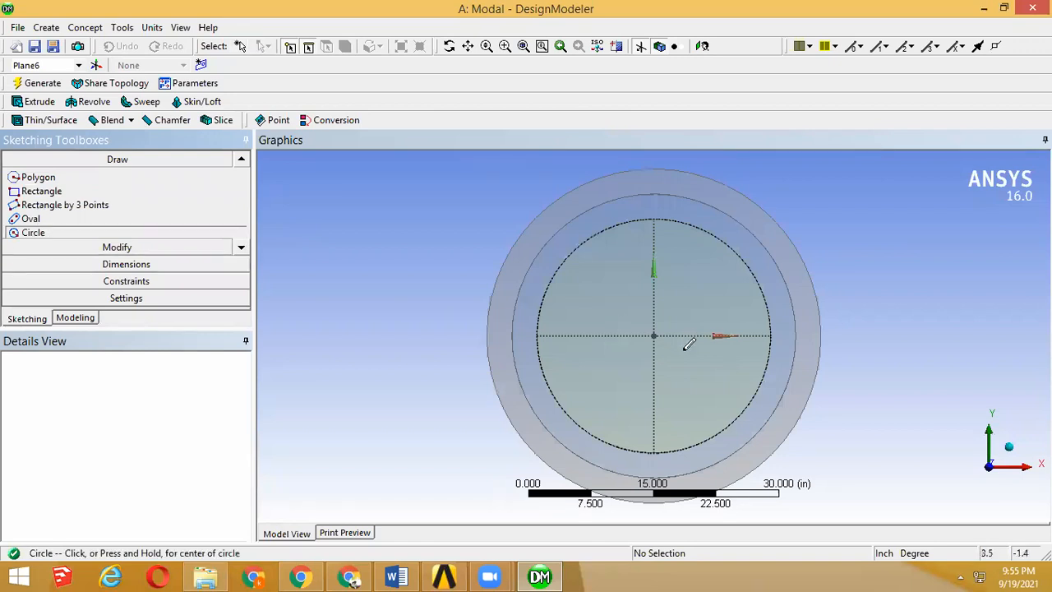
left_click(653, 335)
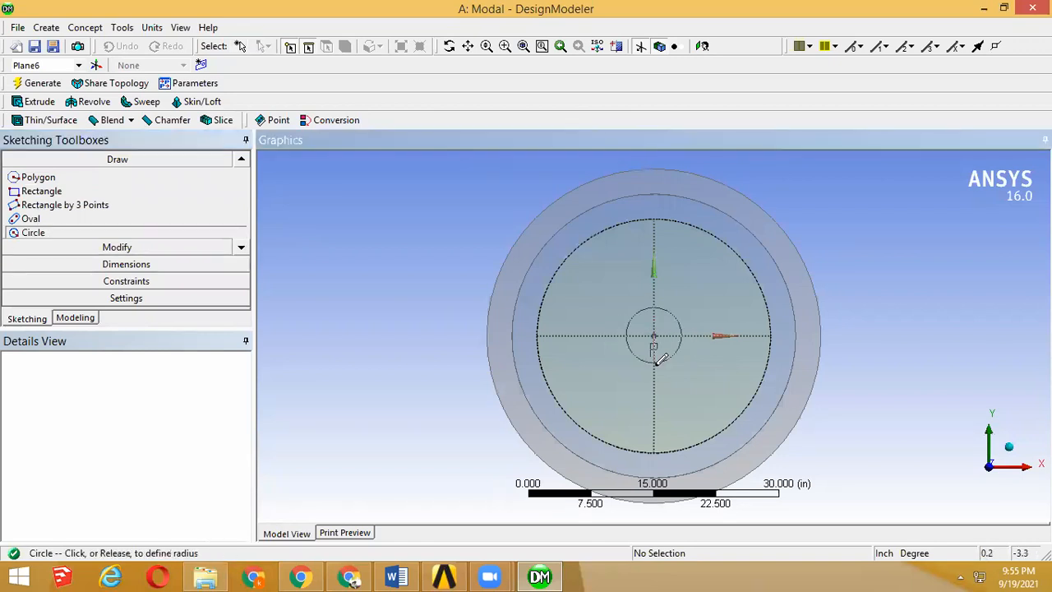
left_click(670, 411)
Step: Dimension the new circle with the inner plate's inner diameter from the manual in the browser, setting it to 20 in
left_click(115, 265)
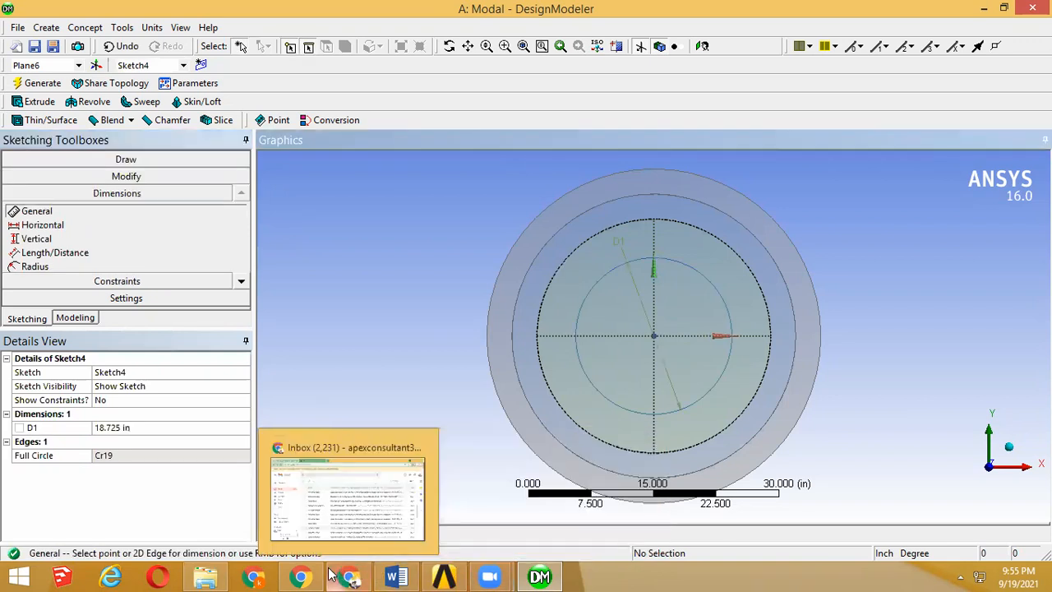
mouse_move(306, 575)
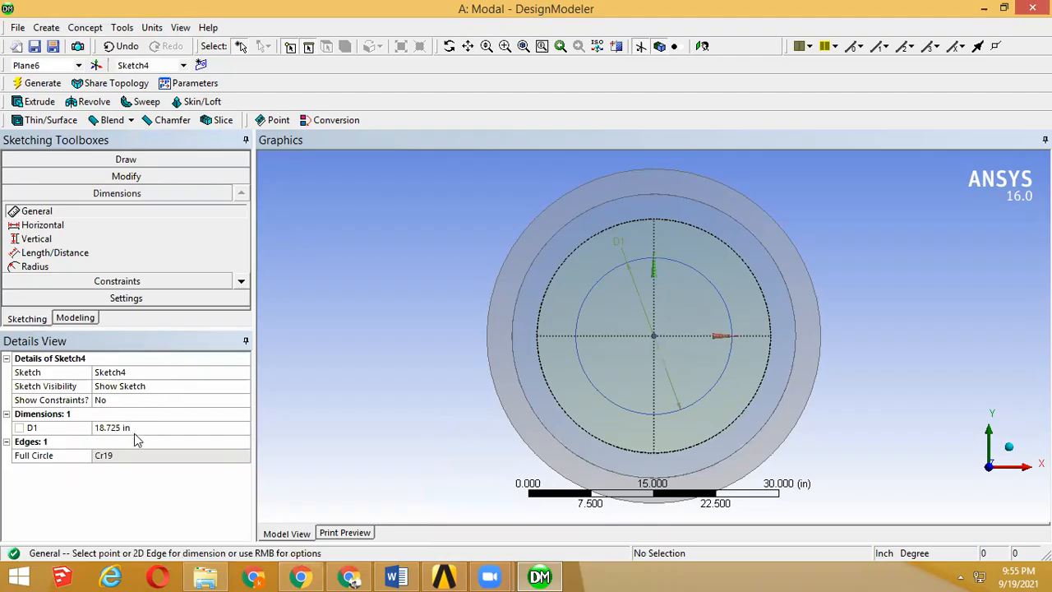
left_click(138, 427)
type("20")
key("Return")
Step: Extrude the 20 in circle's sketch 1 in in the reversed direction as Slice Material through all bodies
left_click(75, 317)
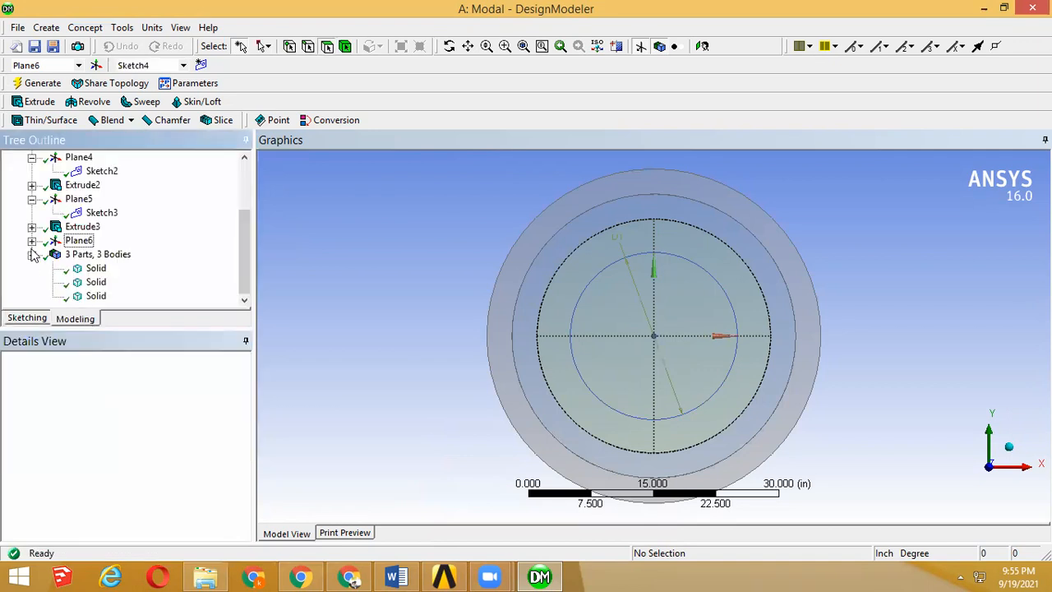
left_click(39, 101)
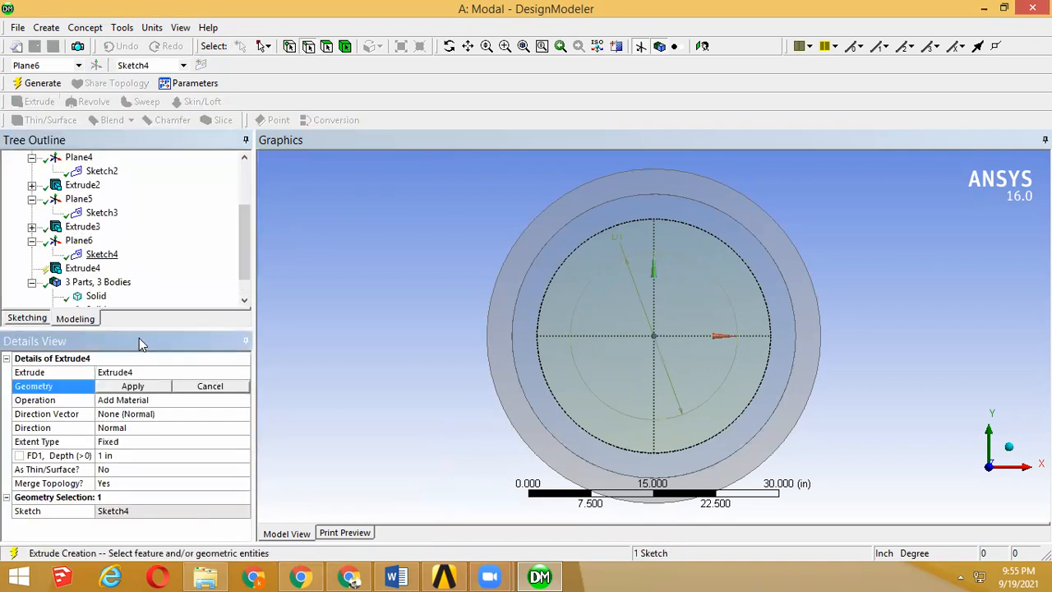
left_click(180, 400)
left_click(243, 400)
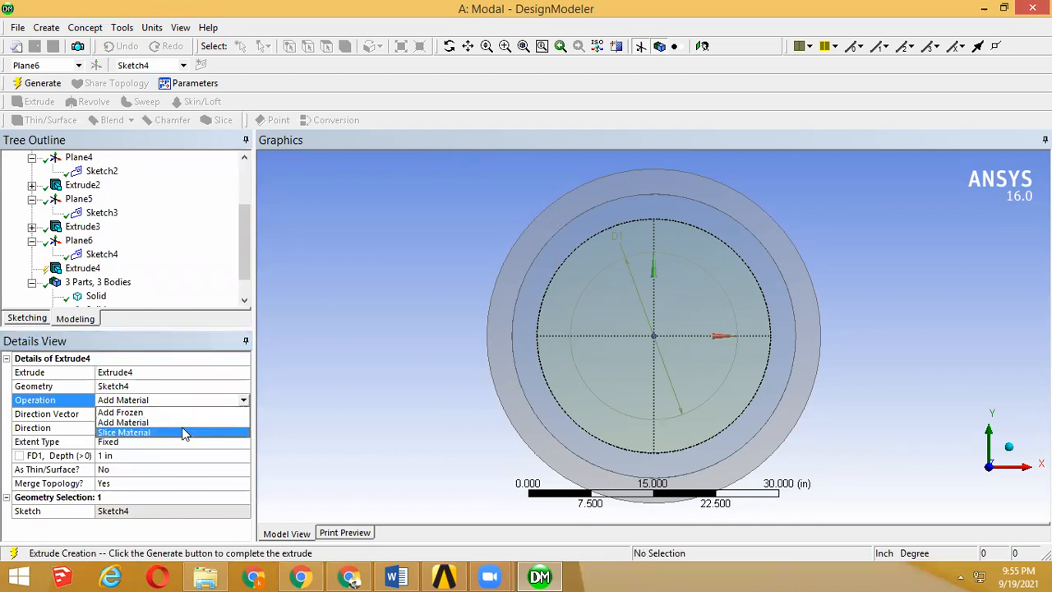
left_click(181, 428)
left_click_drag(502, 346, 511, 284)
left_click(34, 83)
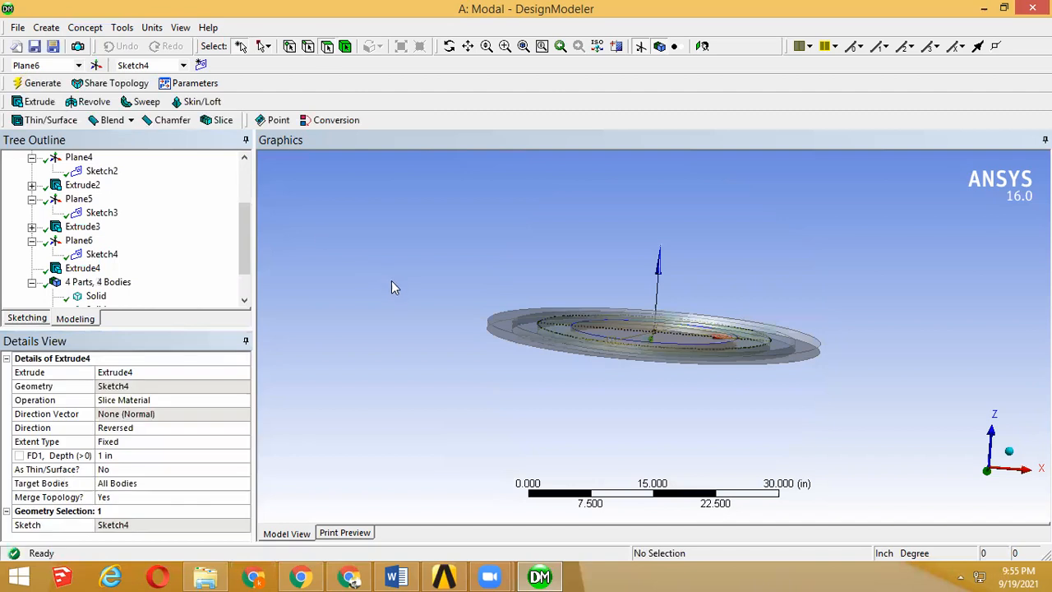
left_click_drag(427, 331, 424, 386)
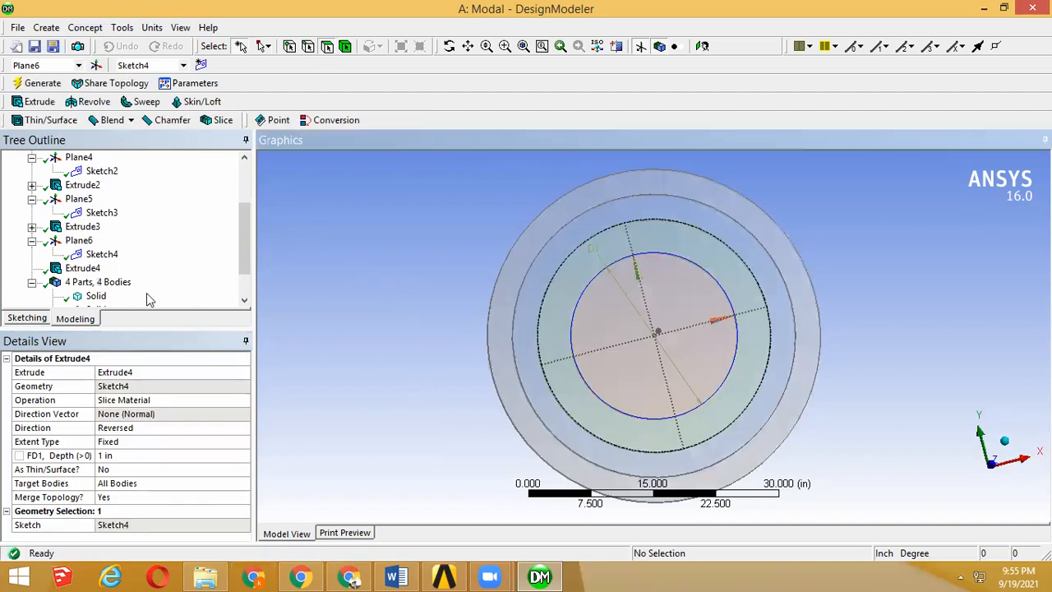
Step: Suppress the solid body of the central disc, and view the remaining rings in isometric view
scroll(238, 304, "down", 1)
left_click(96, 295)
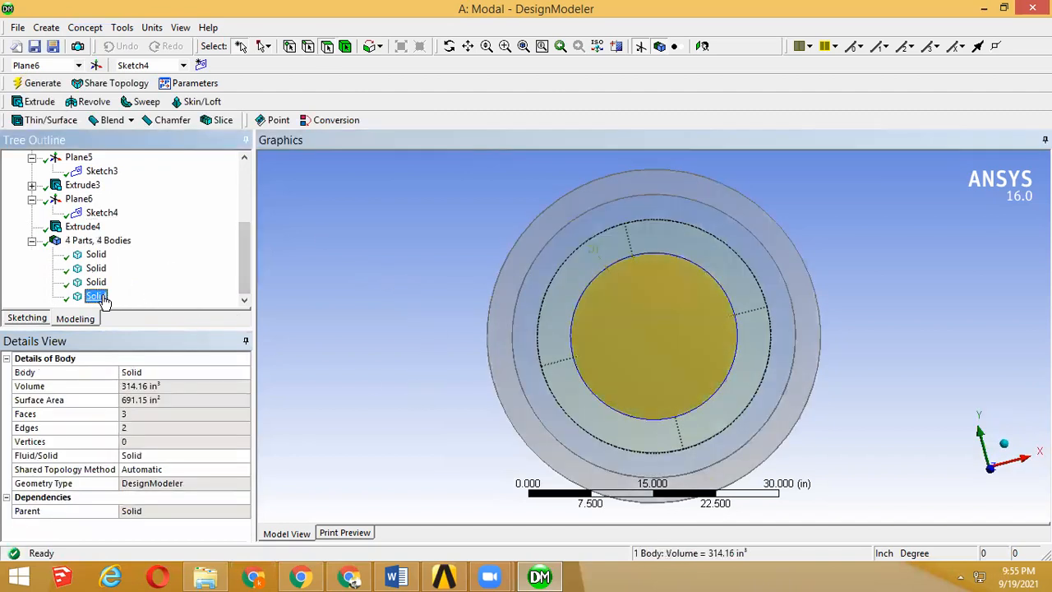
right_click(103, 301)
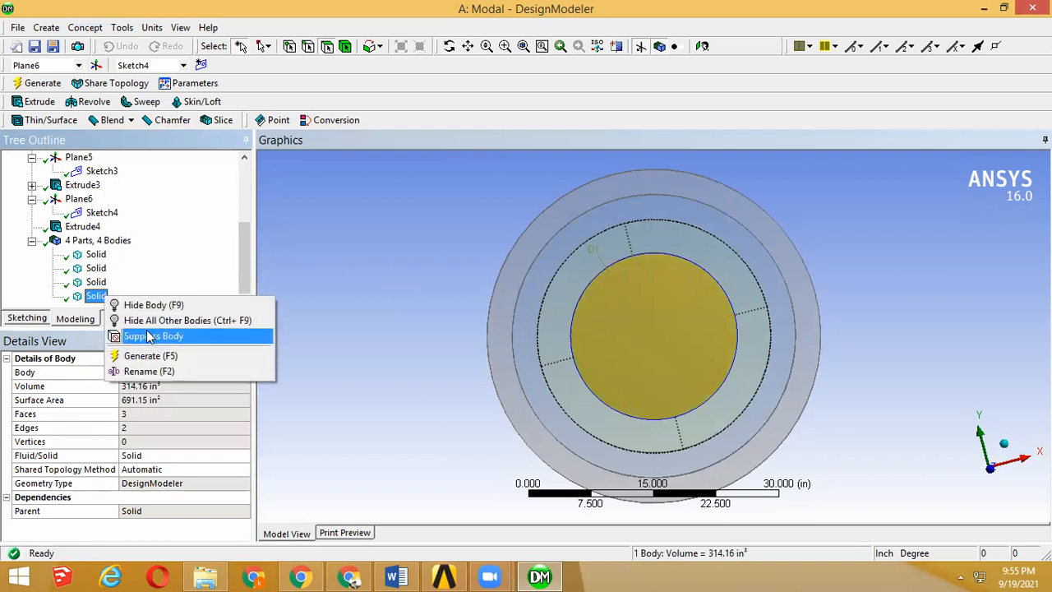
left_click(86, 299)
right_click(87, 295)
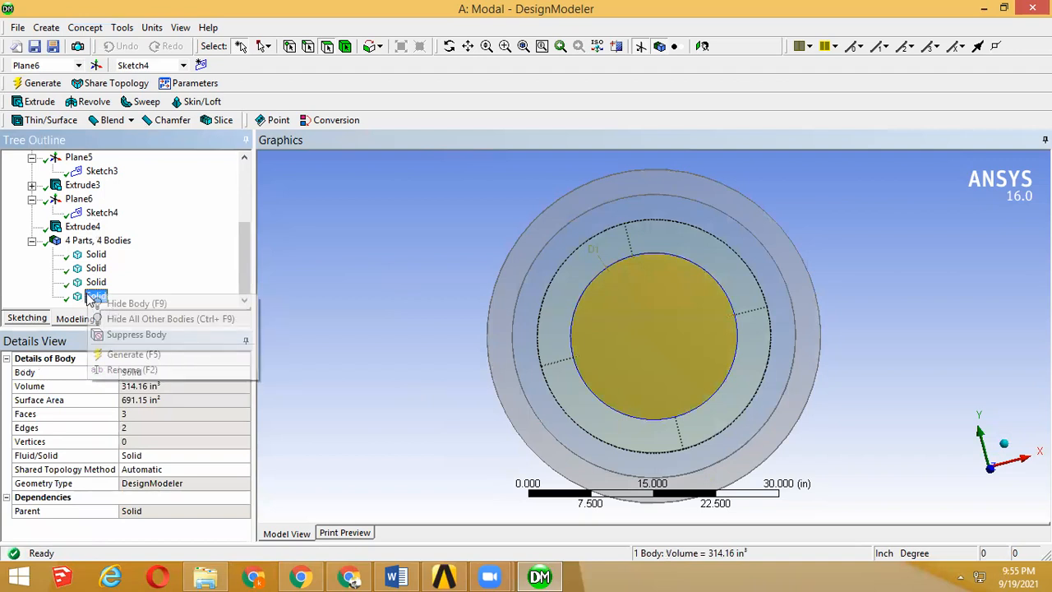
left_click(149, 335)
middle_click_drag(544, 374, 535, 277)
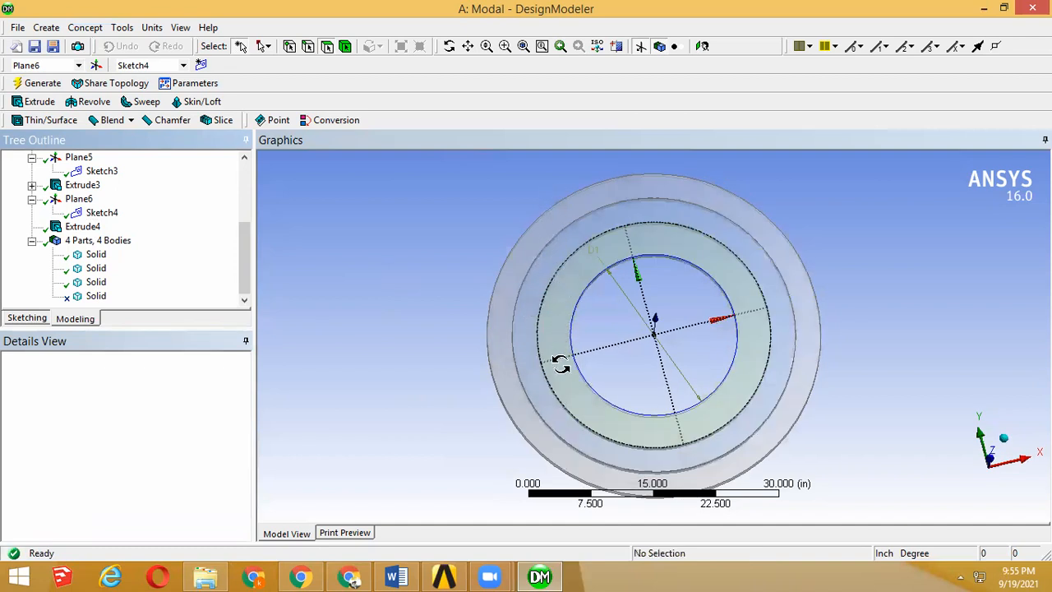
middle_click_drag(558, 381, 567, 419)
scroll(567, 419, "up", 3)
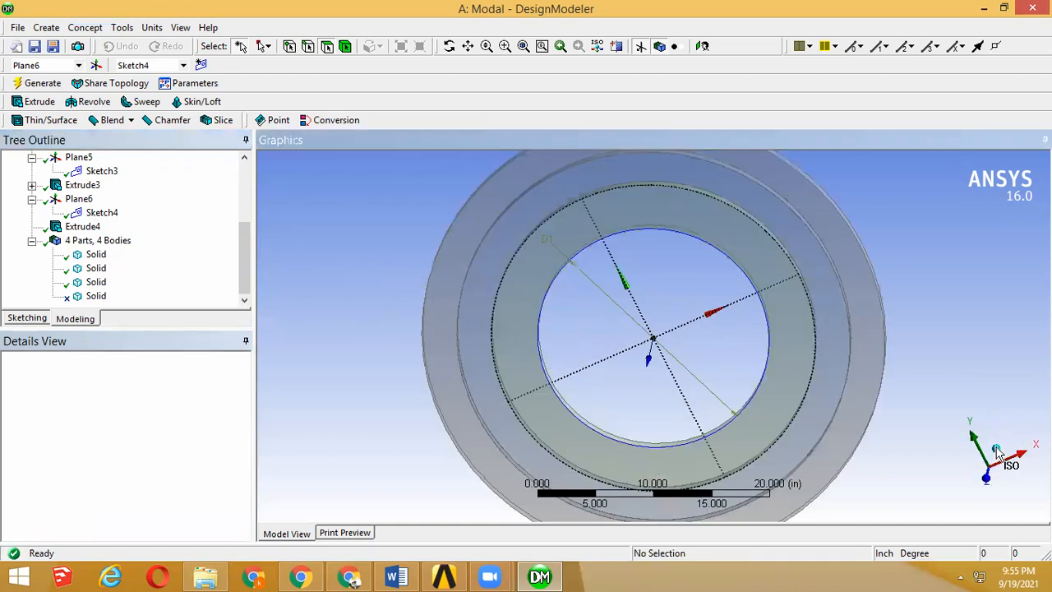
left_click(998, 449)
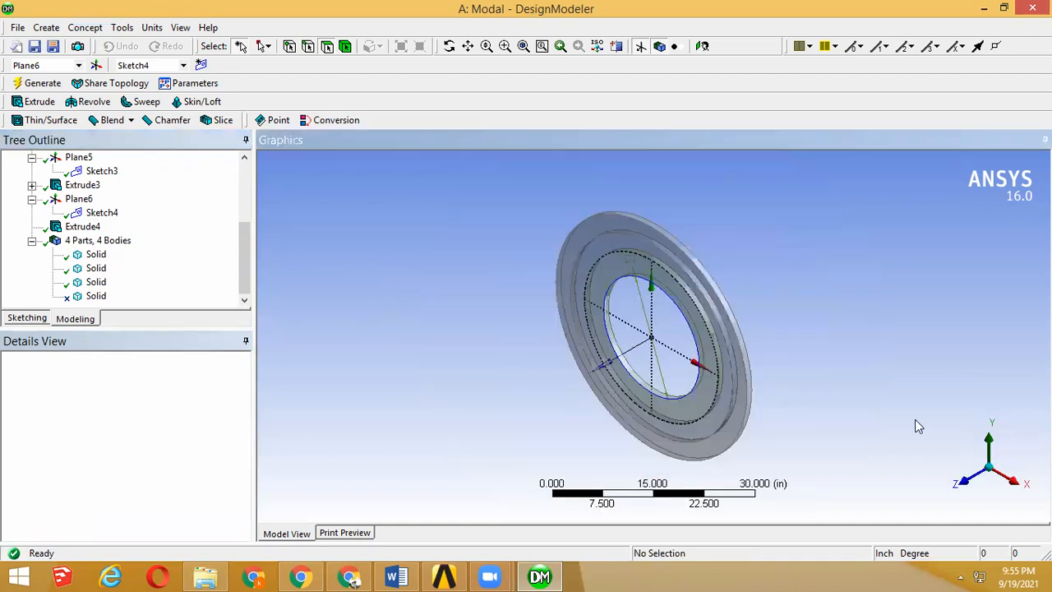
Step: Compare the ring assembly with the test case schematic in the manual in the browser, and return to the Workbench project
left_click(301, 576)
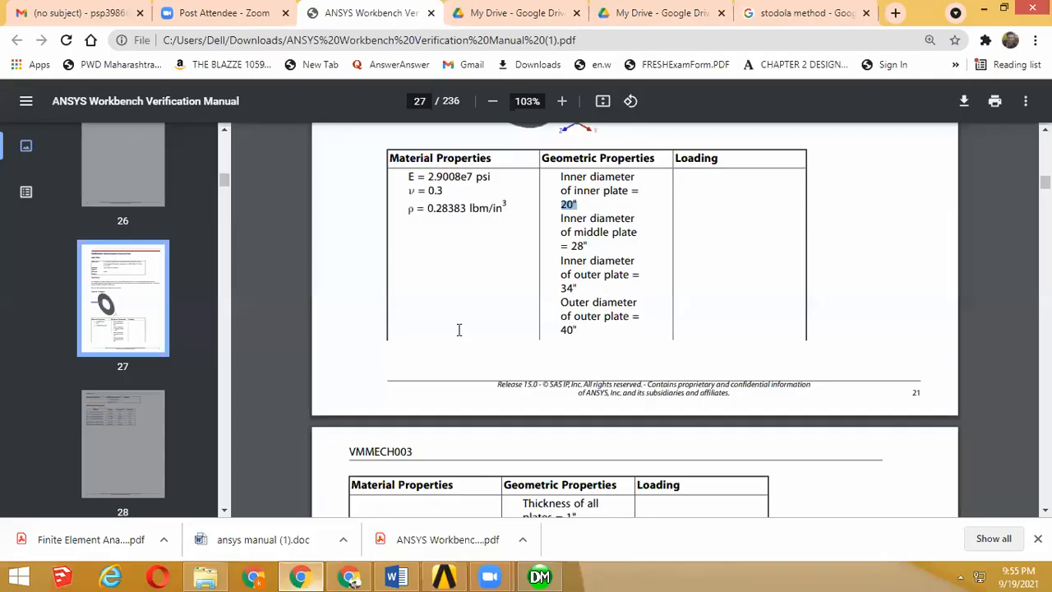
scroll(433, 509, "up", 5)
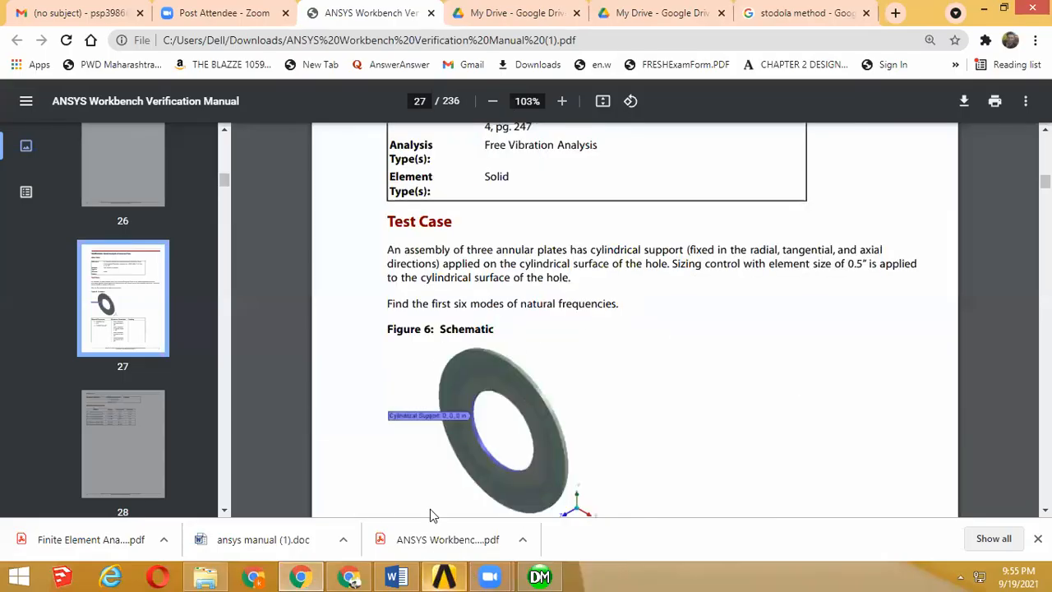
left_click(444, 576)
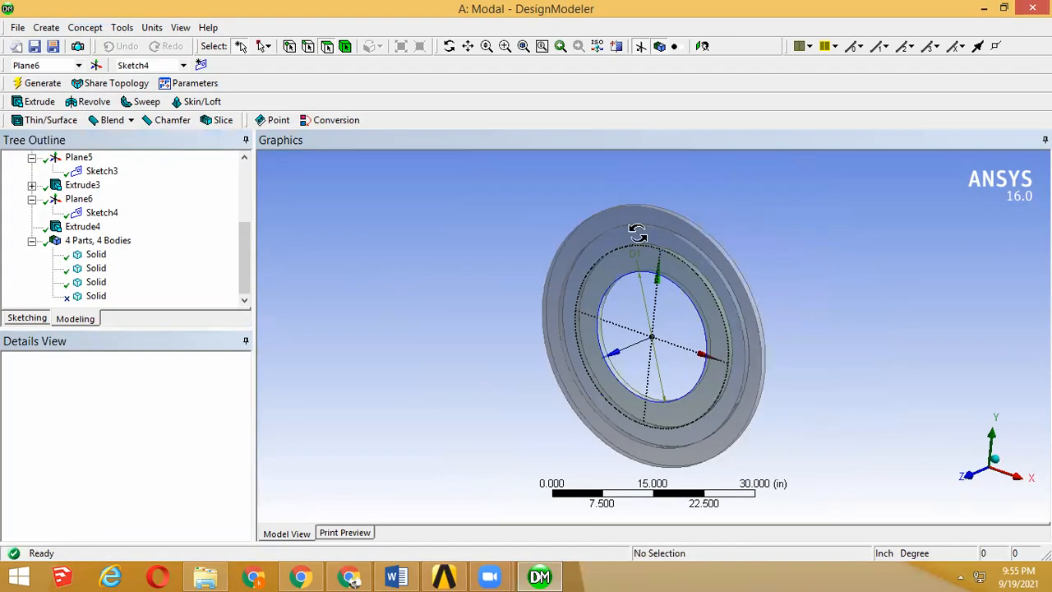
left_click_drag(638, 233, 630, 353)
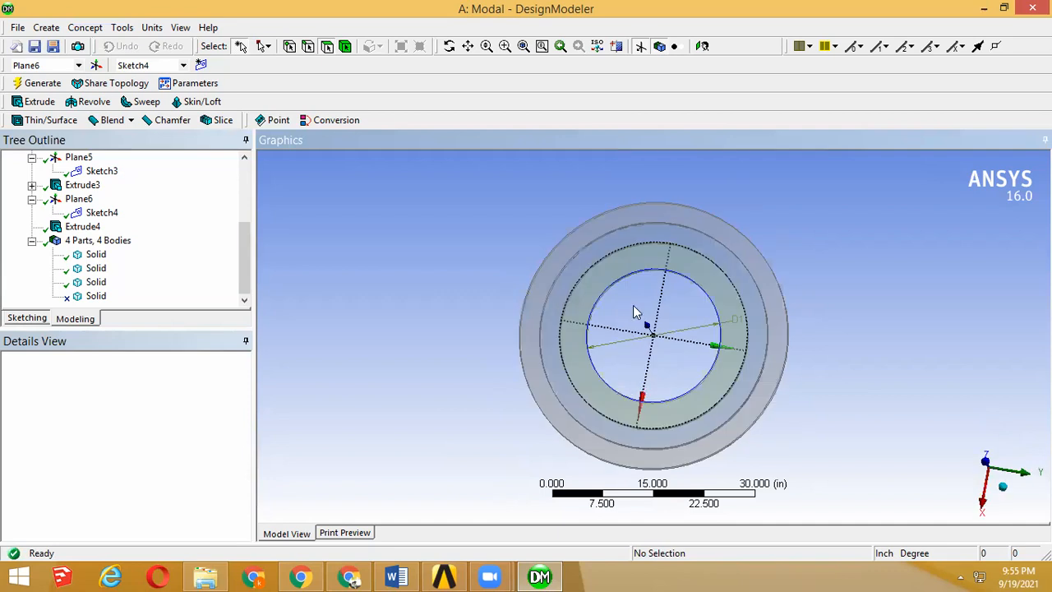
left_click(984, 7)
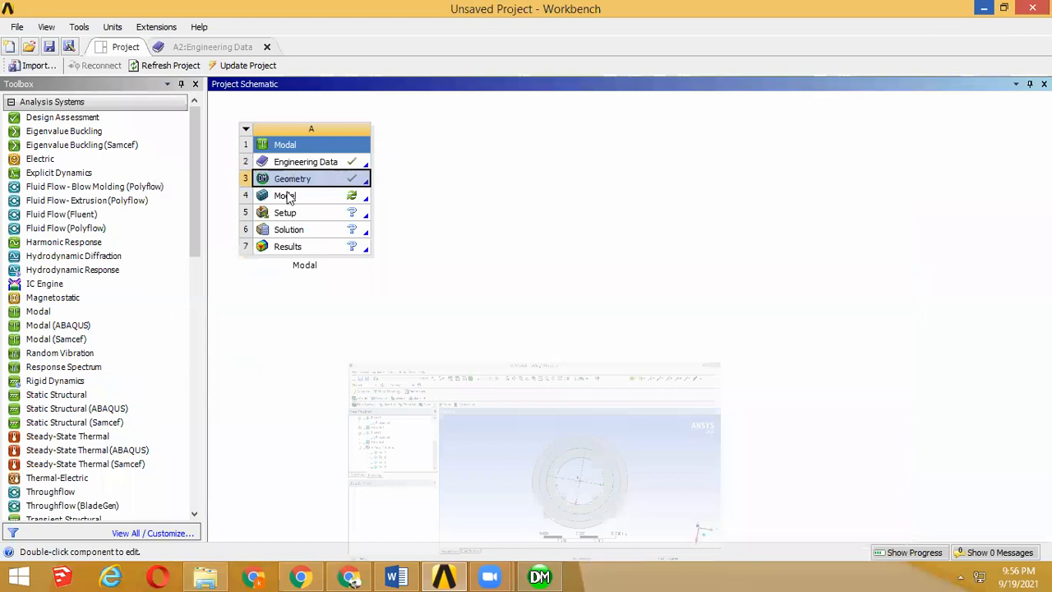
Step: Open the modal system's model in Mechanical and assign the ANNULAR RING material to all three solids
double_click(356, 200)
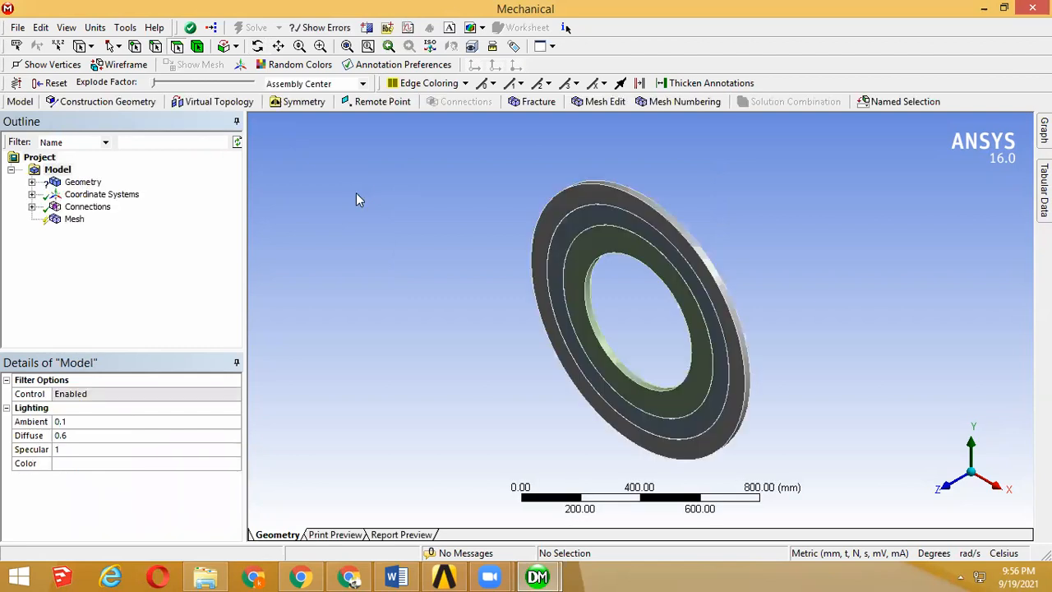
left_click(31, 182)
left_click(93, 206)
left_click(95, 218)
left_click(93, 195)
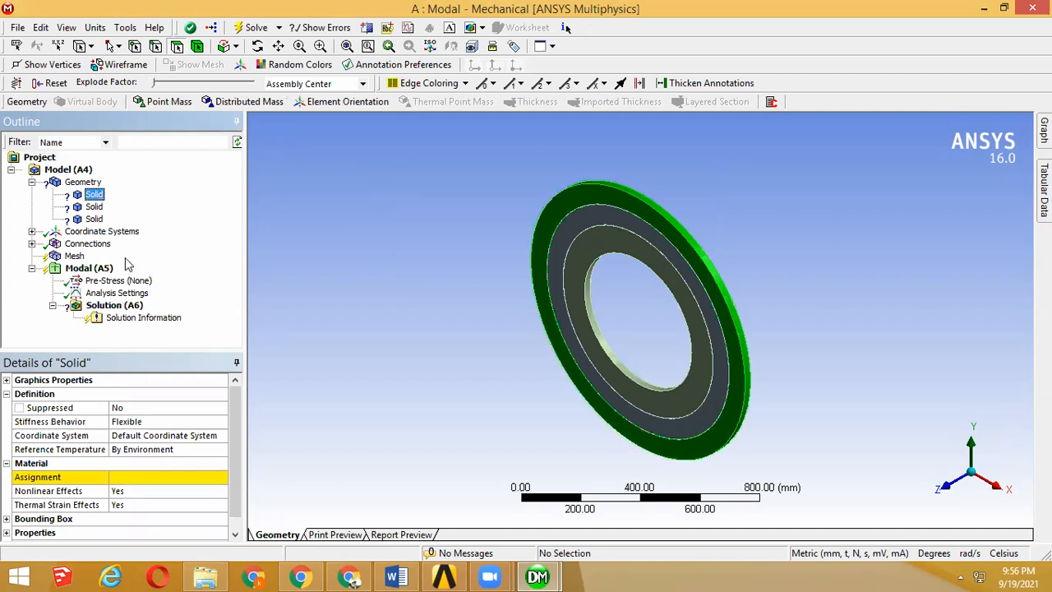
left_click(94, 218, "shift")
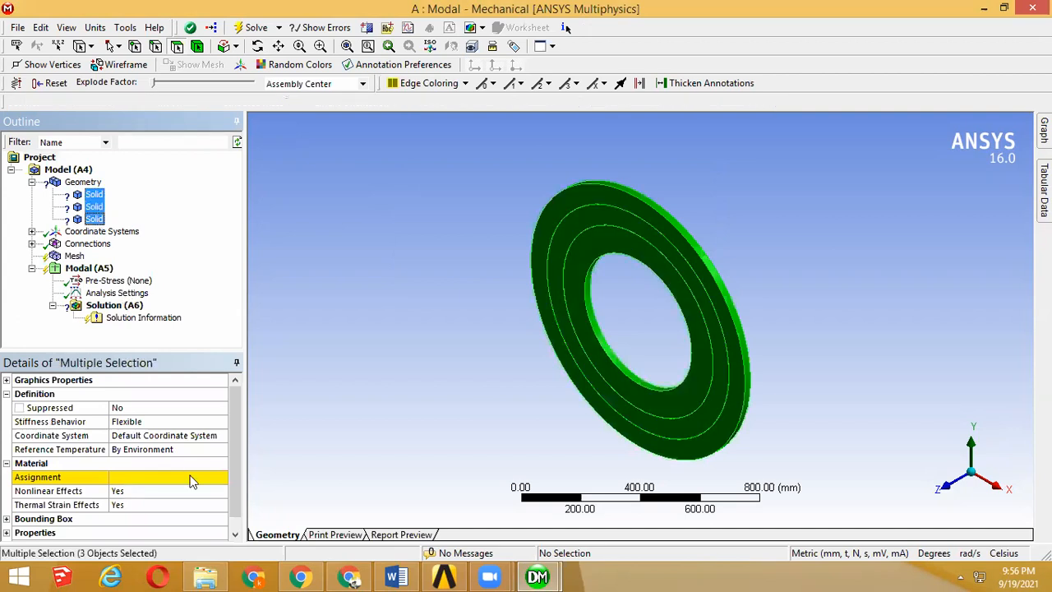
left_click(212, 481)
left_click(222, 476)
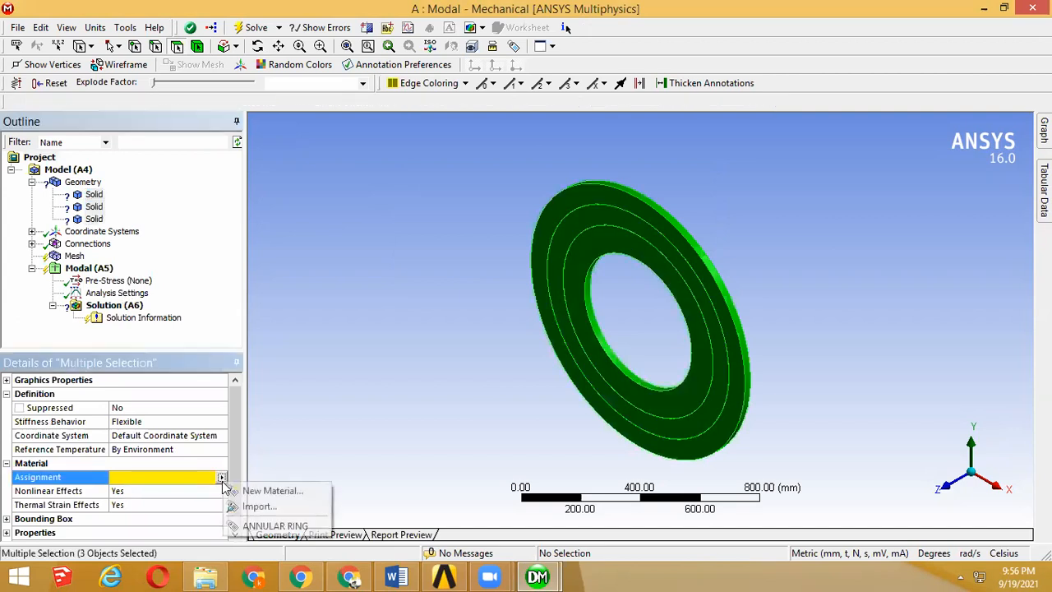
left_click(291, 525)
Step: Examine the contact and target faces of the first contact region between the outer and middle rings
middle_click_drag(419, 362, 534, 348)
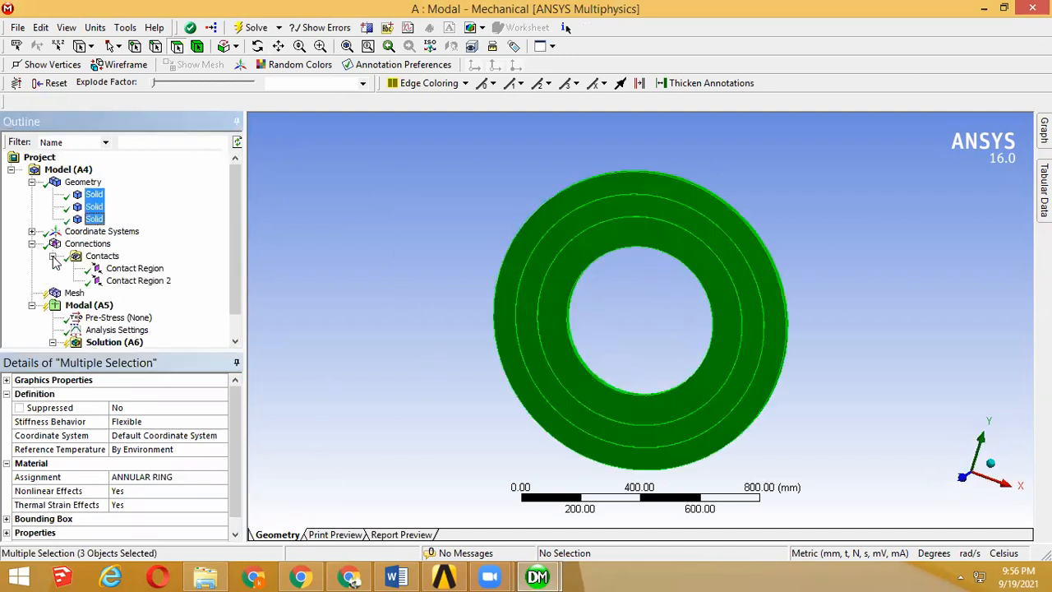
left_click(119, 271)
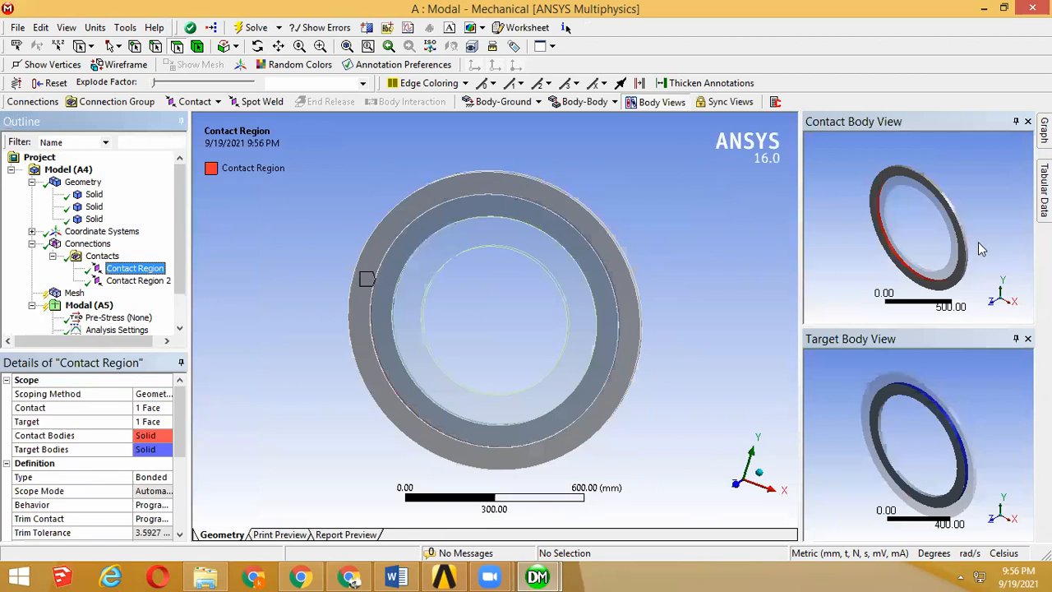
scroll(916, 255, "up", 5)
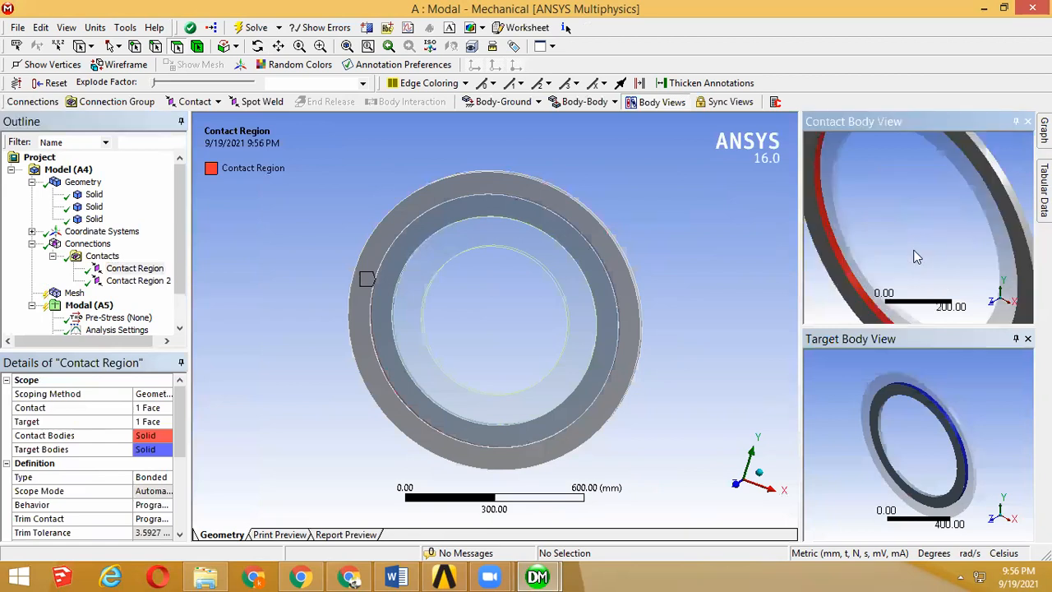
scroll(912, 258, "down", 4)
mouse_move(942, 429)
middle_mouse_down()
mouse_move(921, 432)
mouse_move(926, 439)
middle_mouse_up()
scroll(923, 440, "up", 3)
middle_click_drag(915, 251, 910, 336)
scroll(953, 355, "down", 8)
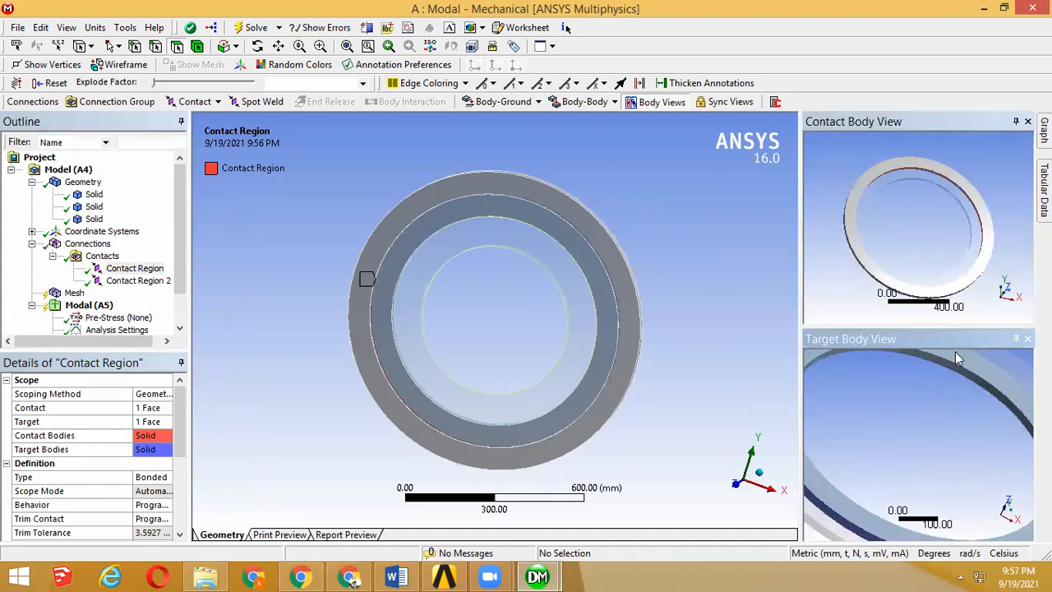
scroll(924, 448, "up", 5)
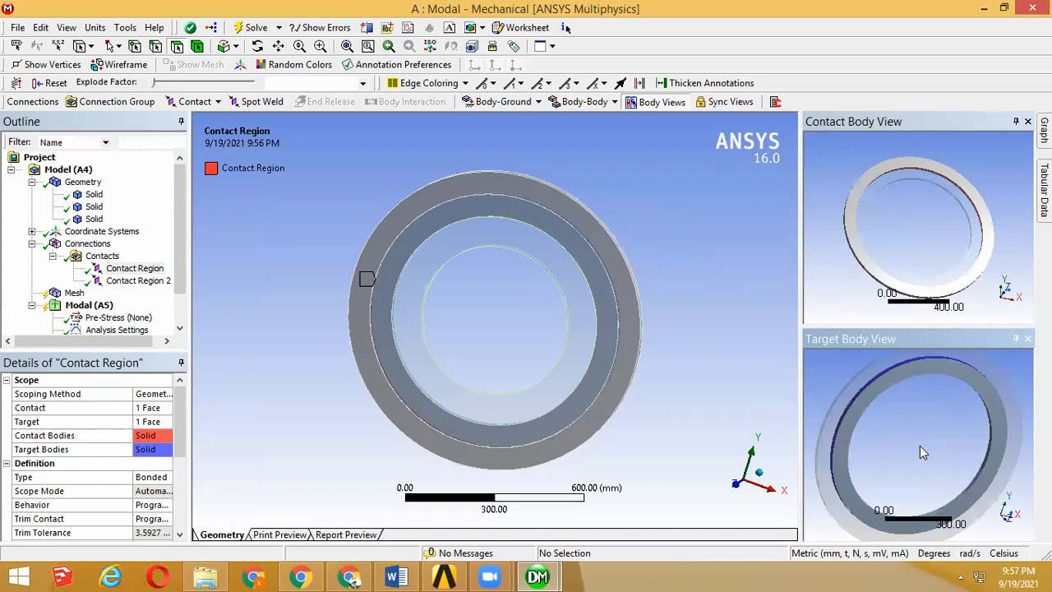
middle_click_drag(927, 453, 946, 482)
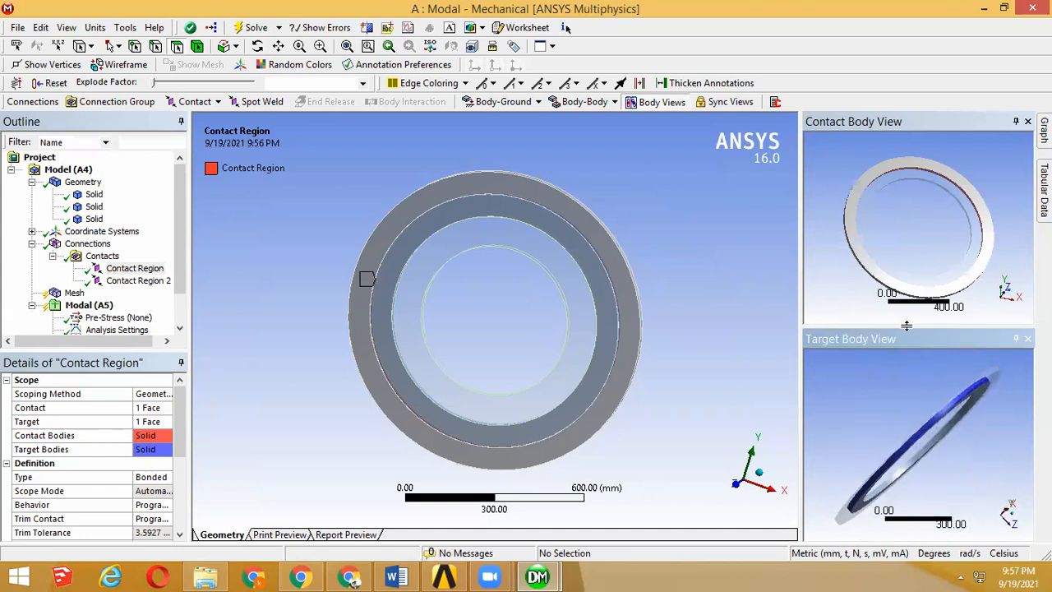
middle_click_drag(925, 273, 896, 206)
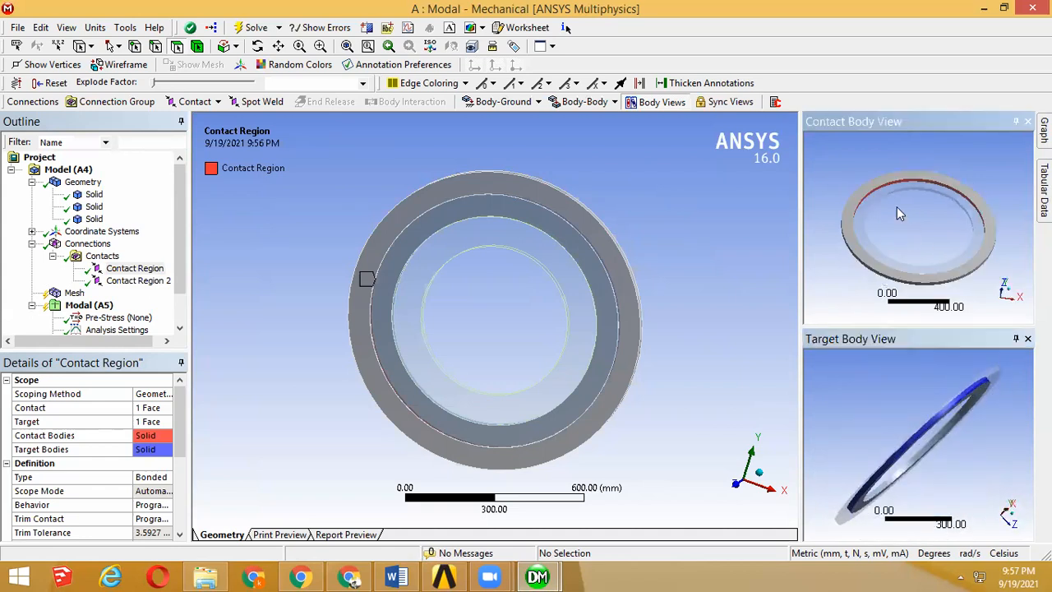
scroll(897, 206, "up", 2)
middle_click_drag(940, 400, 933, 393)
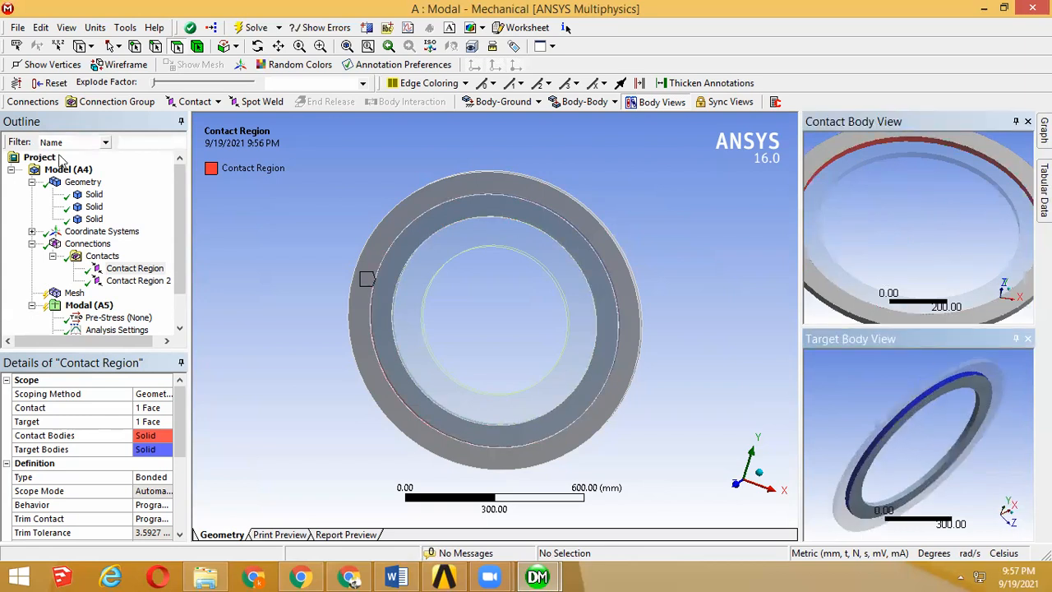
Step: Inspect Contact Region 2 between the middle and inner rings, and compare its ring faces with those of the first contact region
left_click(102, 281)
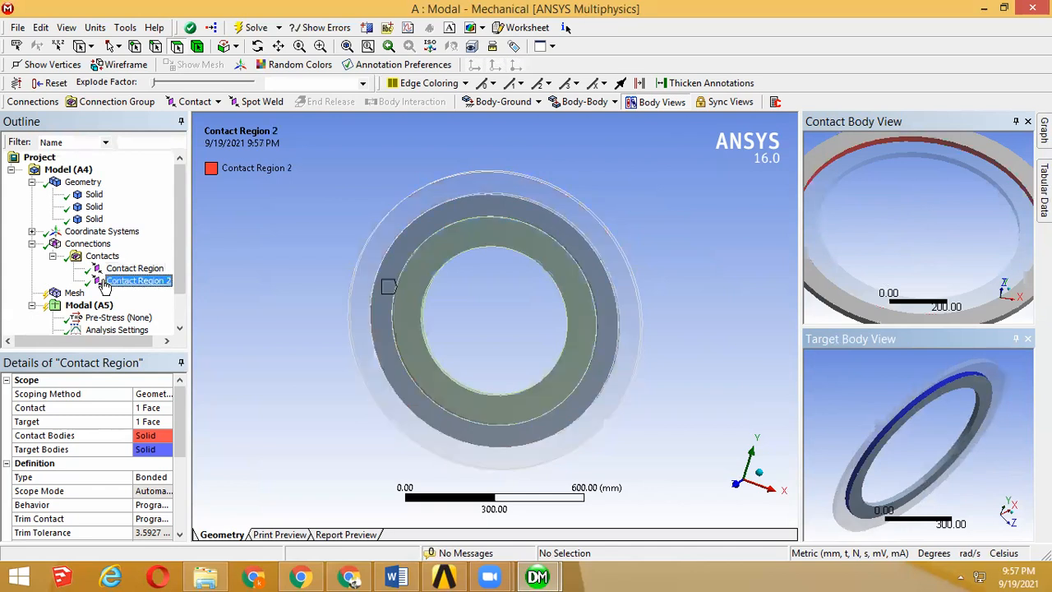
left_click(457, 229)
left_click(457, 217)
left_click(102, 269)
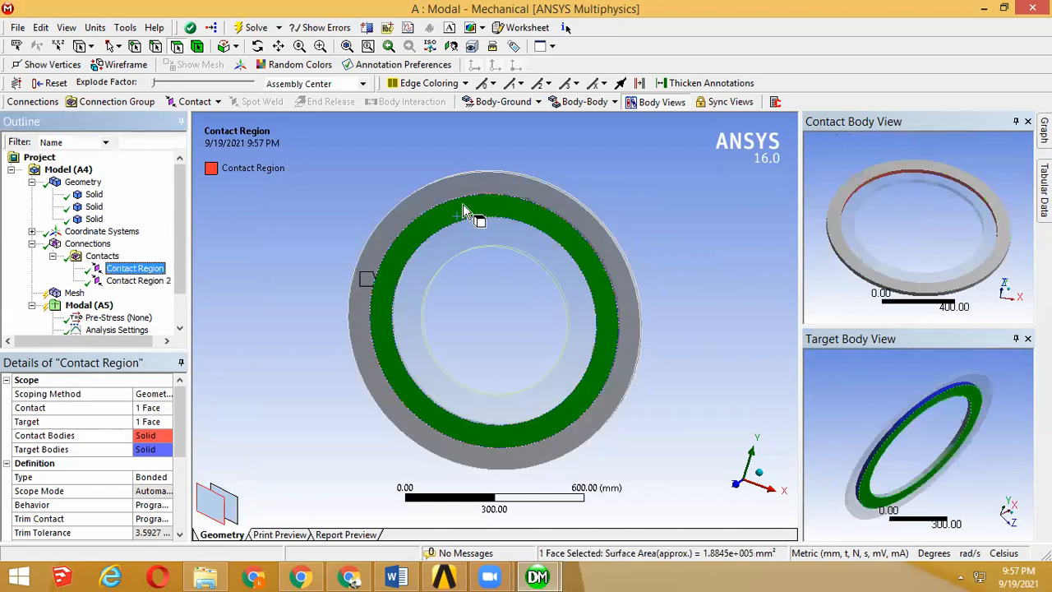
left_click(467, 186)
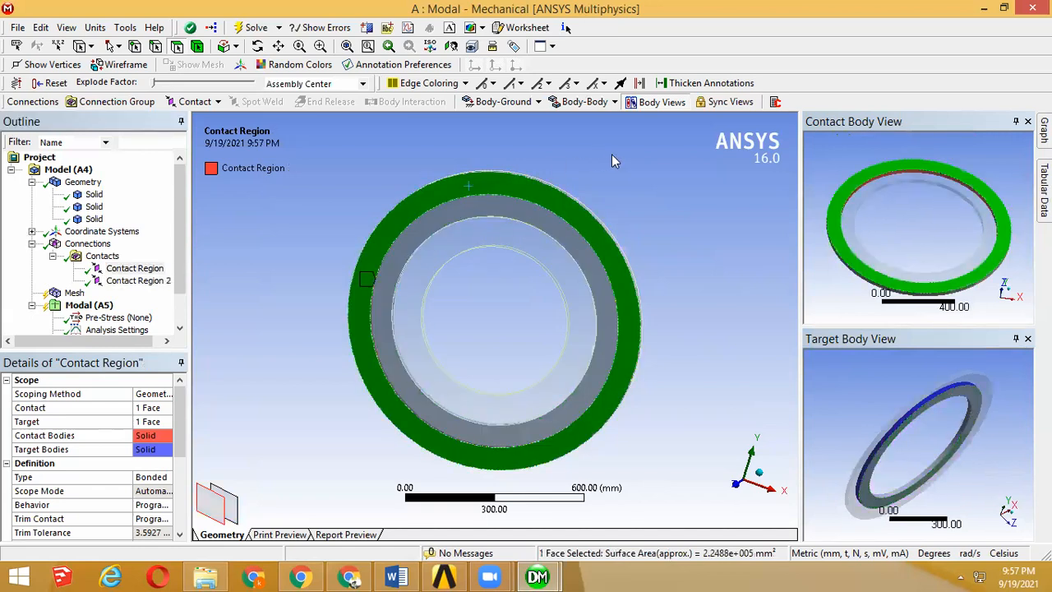
left_click(576, 177)
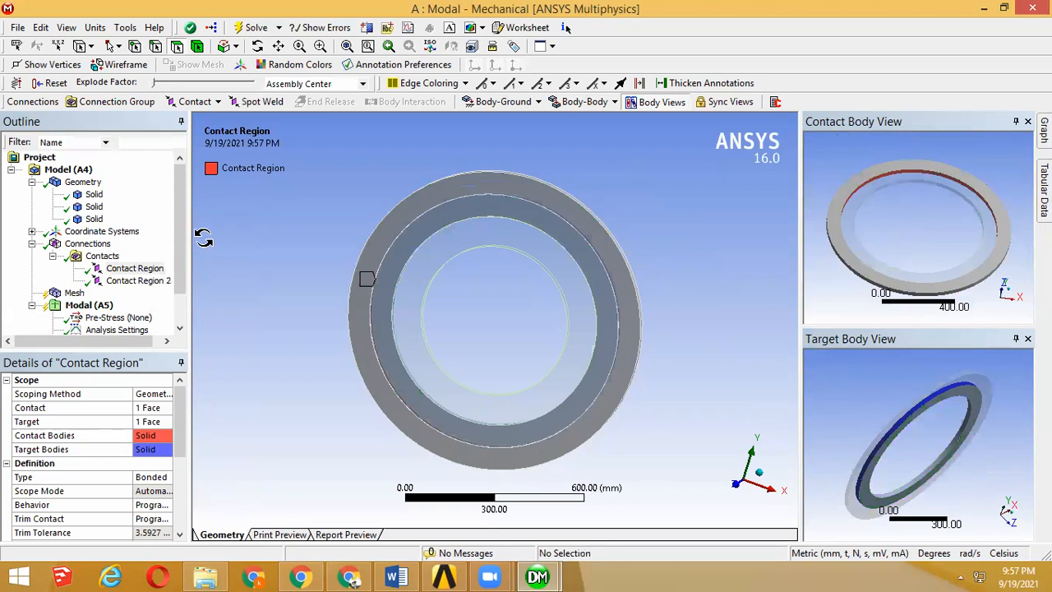
Step: Insert a Sizing control under Mesh
left_click(74, 293)
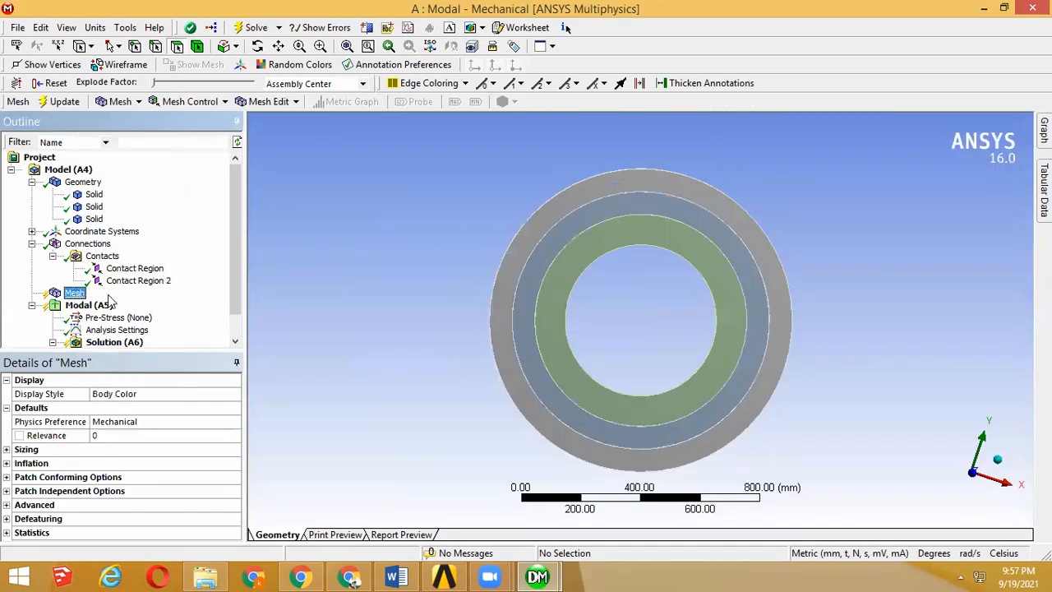
right_click(76, 291)
mouse_move(107, 297)
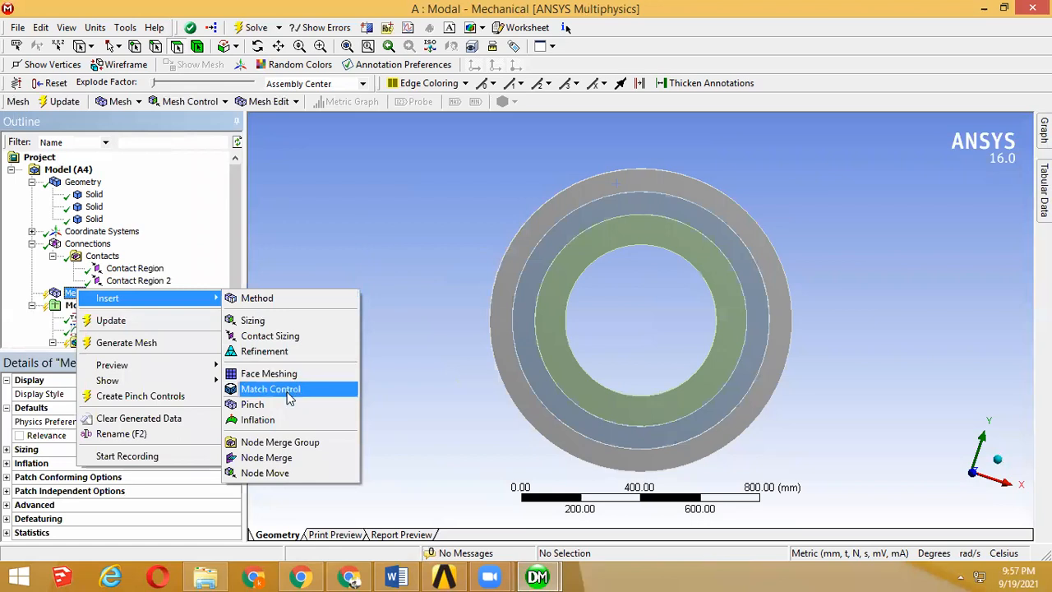
left_click(281, 320)
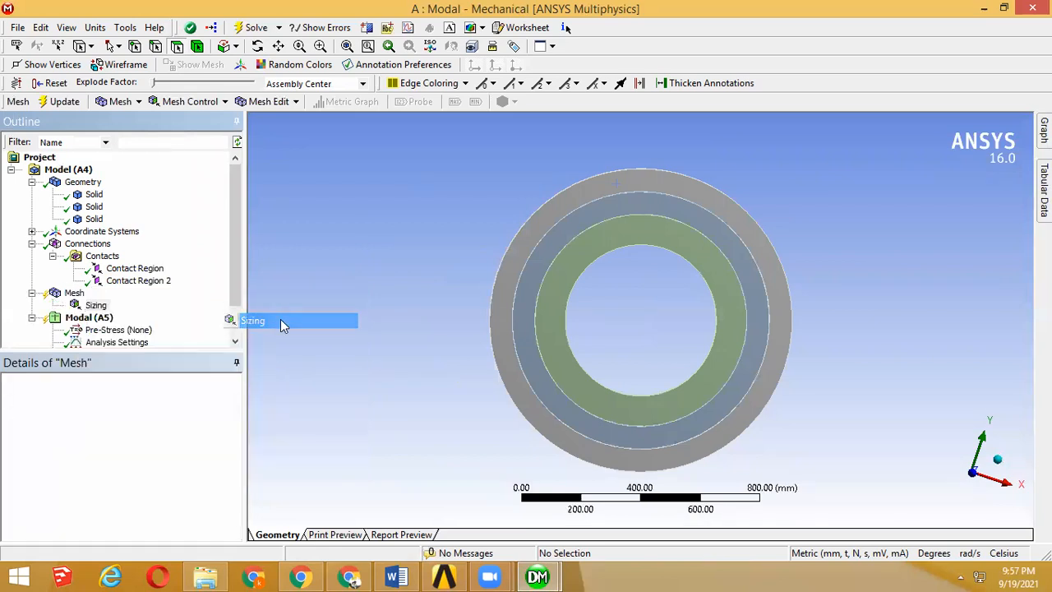
Step: Scope the sizing control to all three ring bodies
left_click(96, 195)
left_click(94, 219)
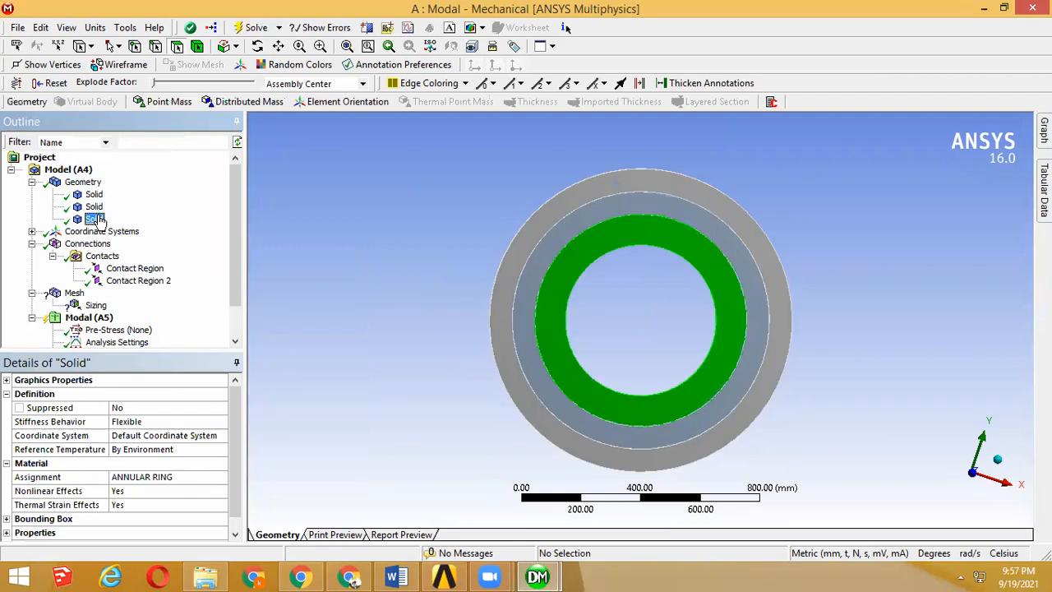
left_click(92, 194, "shift")
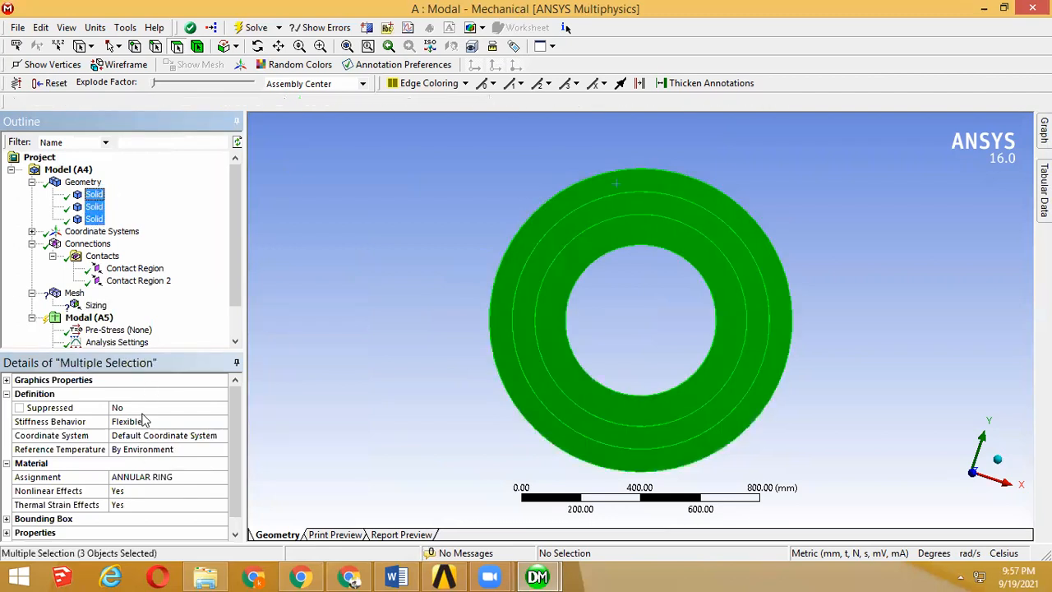
left_click(95, 306)
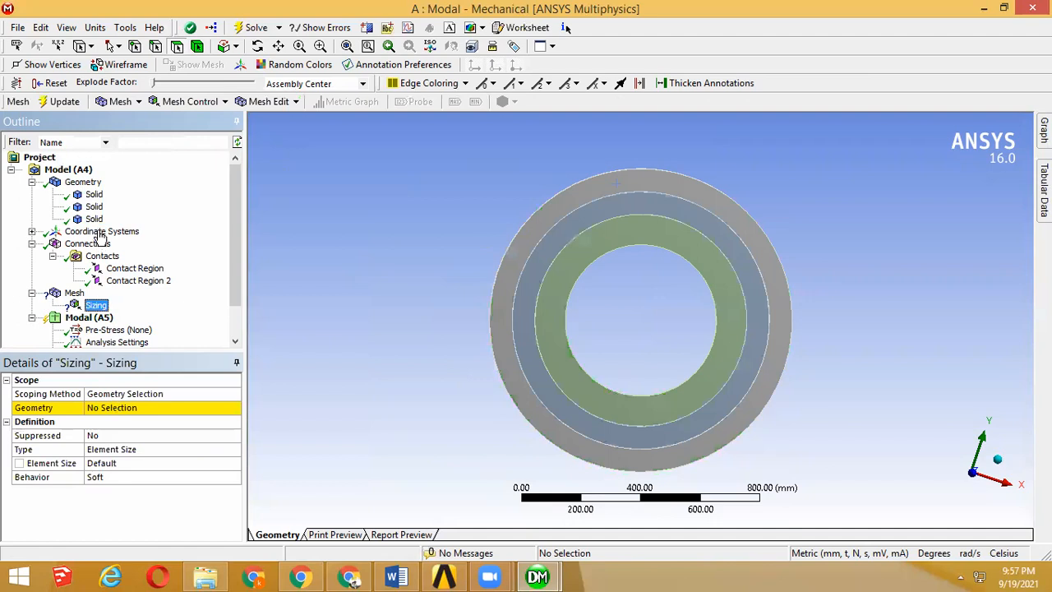
left_click(94, 195, "shift")
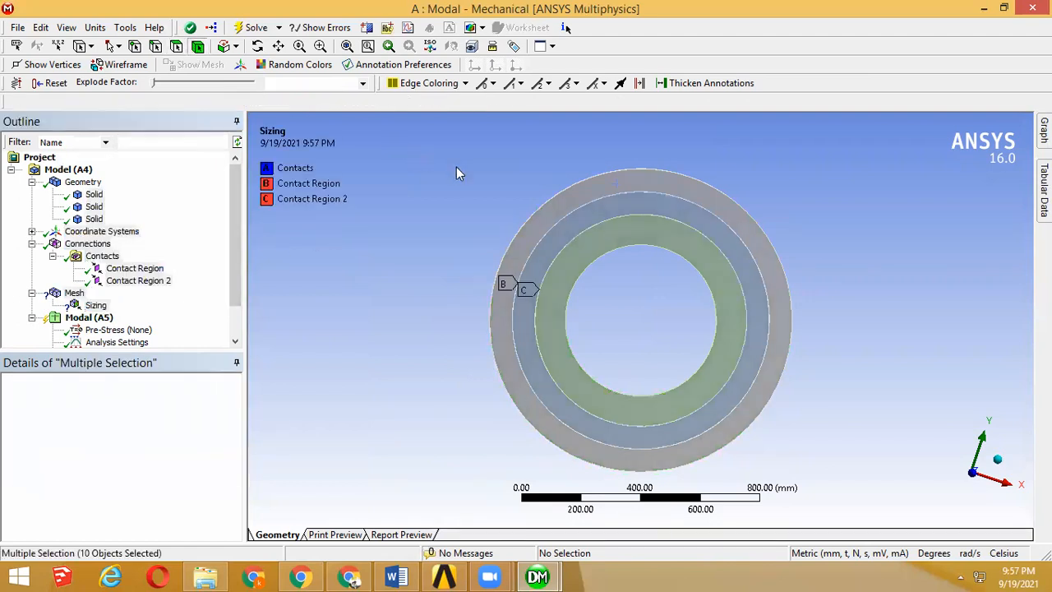
key("ctrl+a")
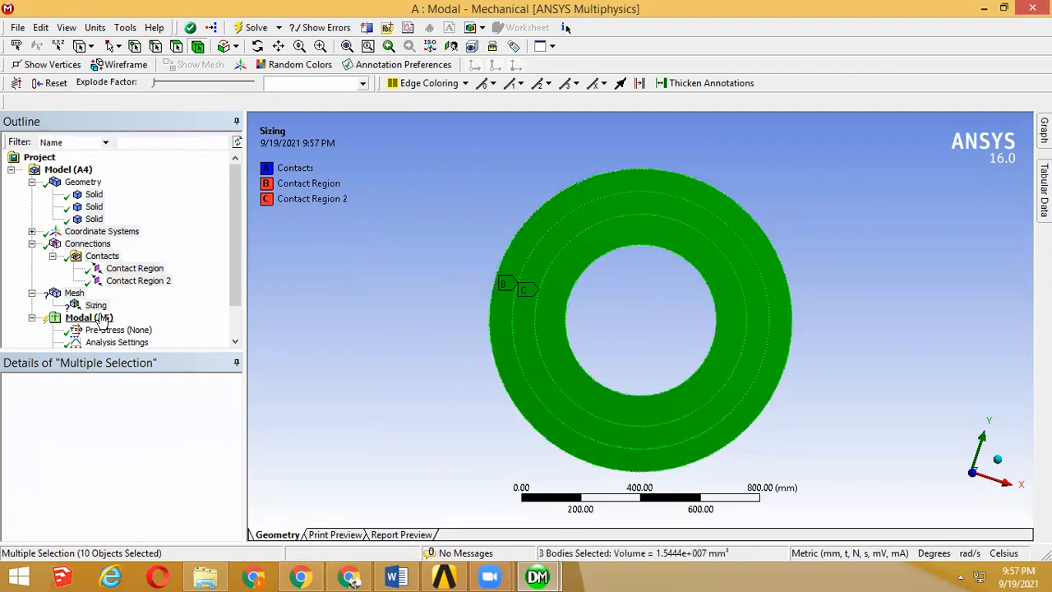
left_click(99, 307)
left_click(117, 408)
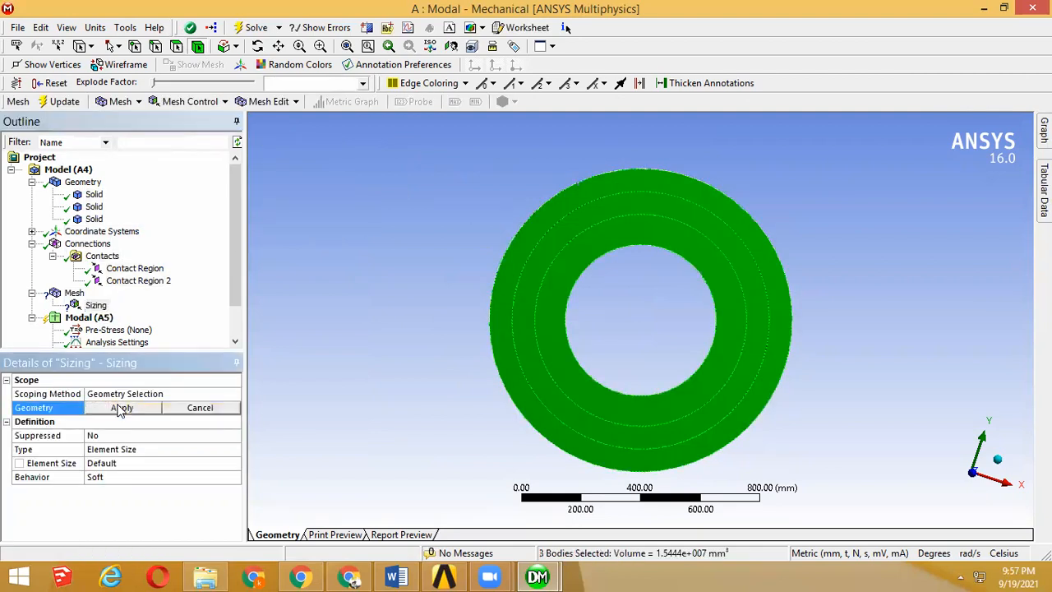
left_click(119, 408)
Step: Switch the units to U.S. Customary (in, lbm, lbf, °F, s, V, A) and set the sizing control's element size to 0.5 in
left_click(125, 449)
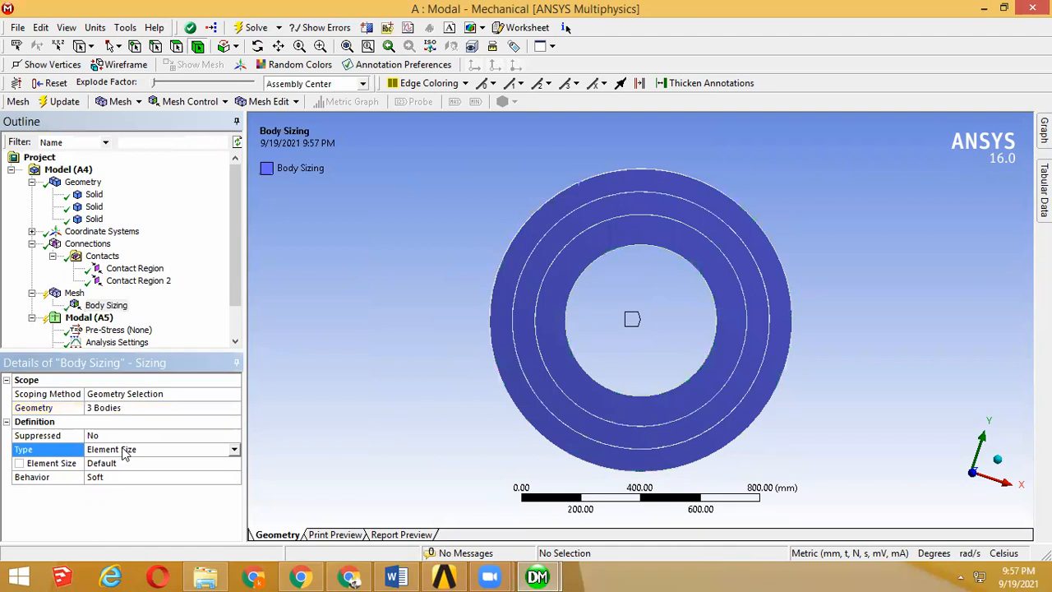
left_click(233, 449)
left_click(204, 463)
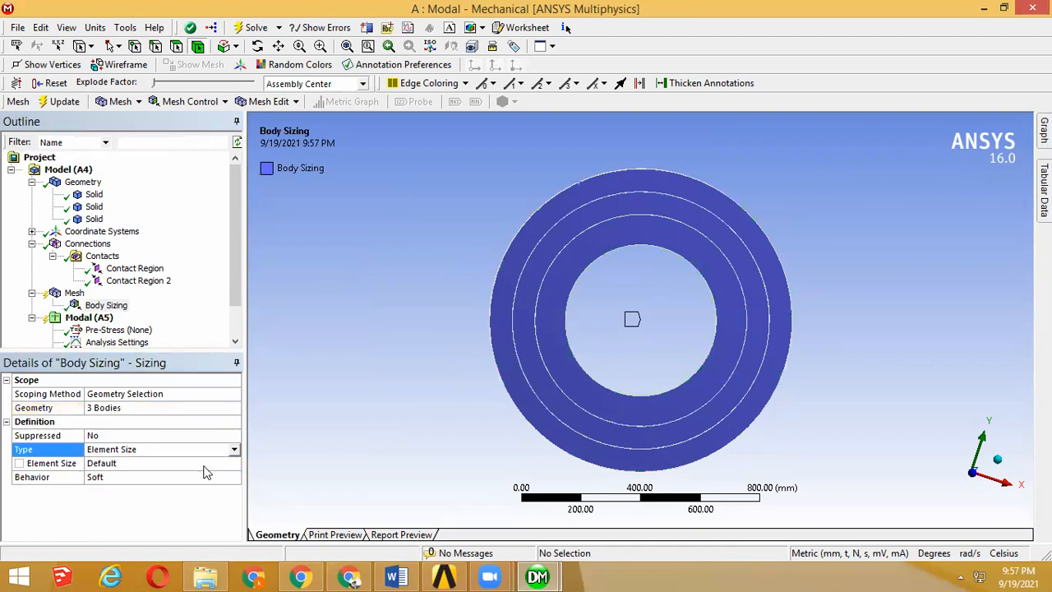
left_click(175, 463)
left_click(96, 28)
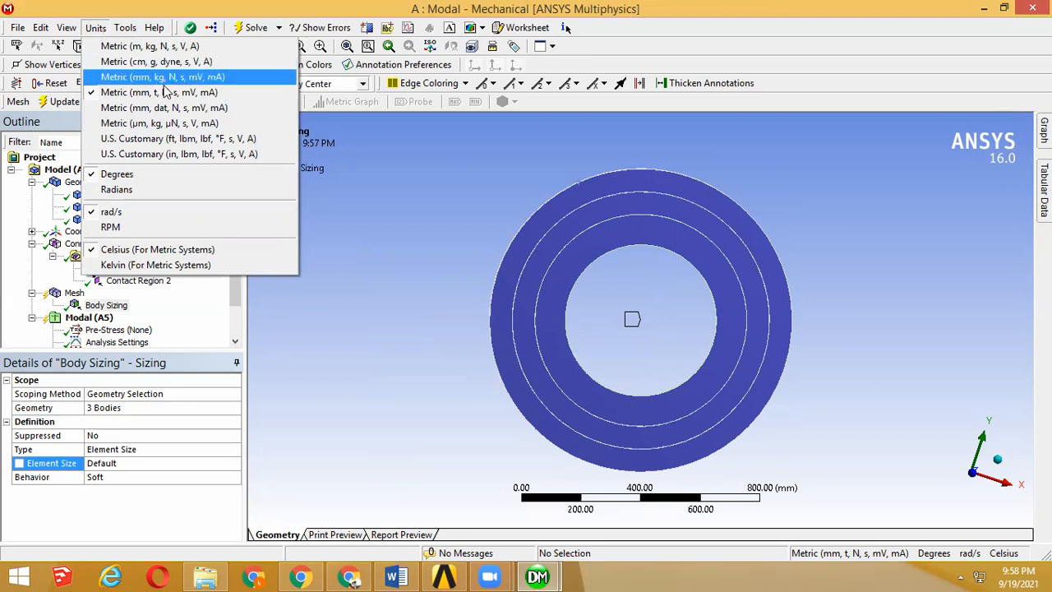
left_click(226, 156)
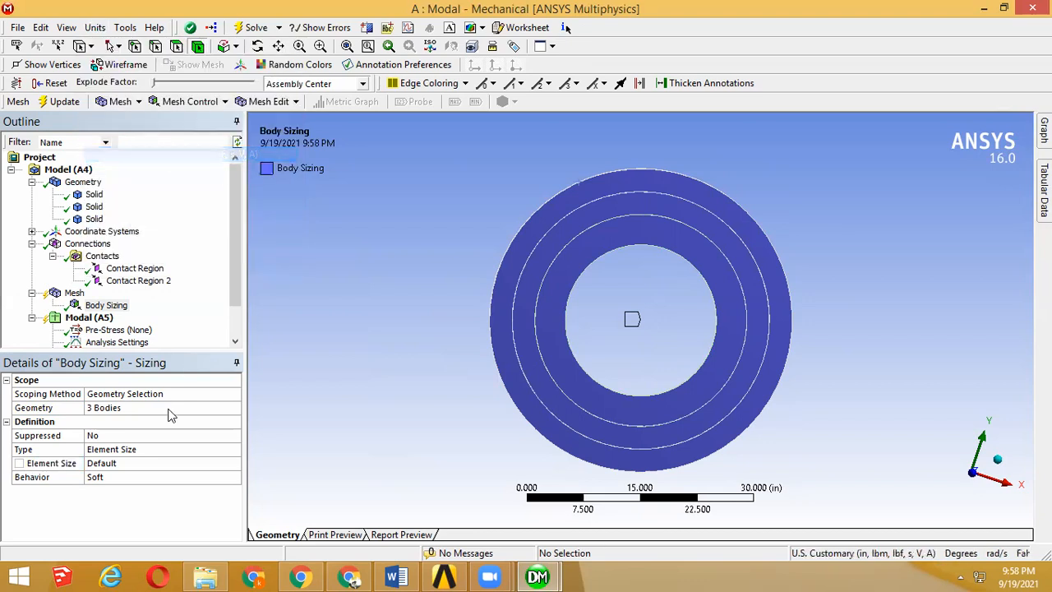
left_click(140, 463)
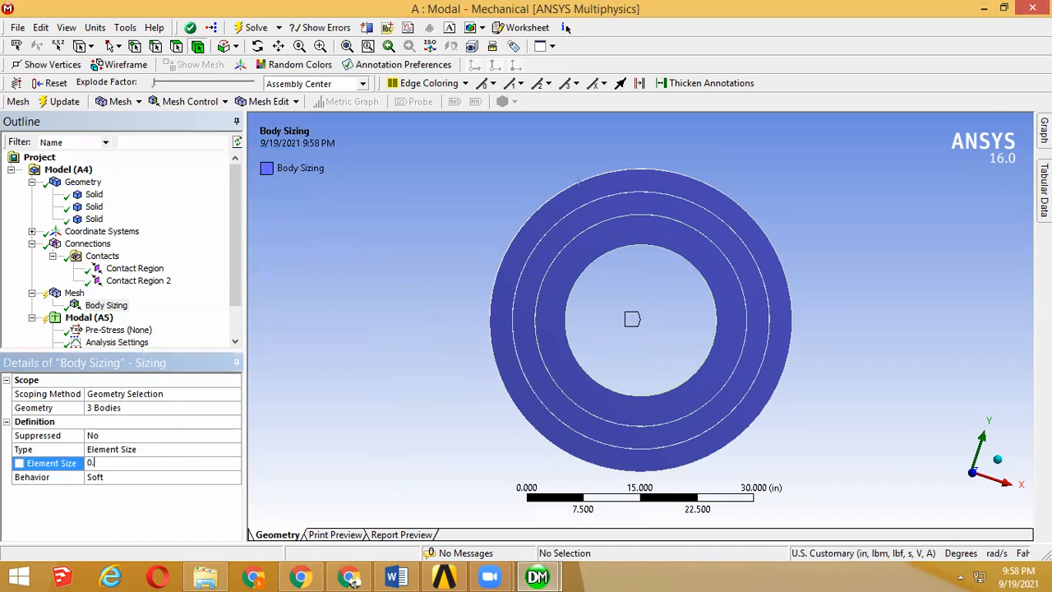
key("Return")
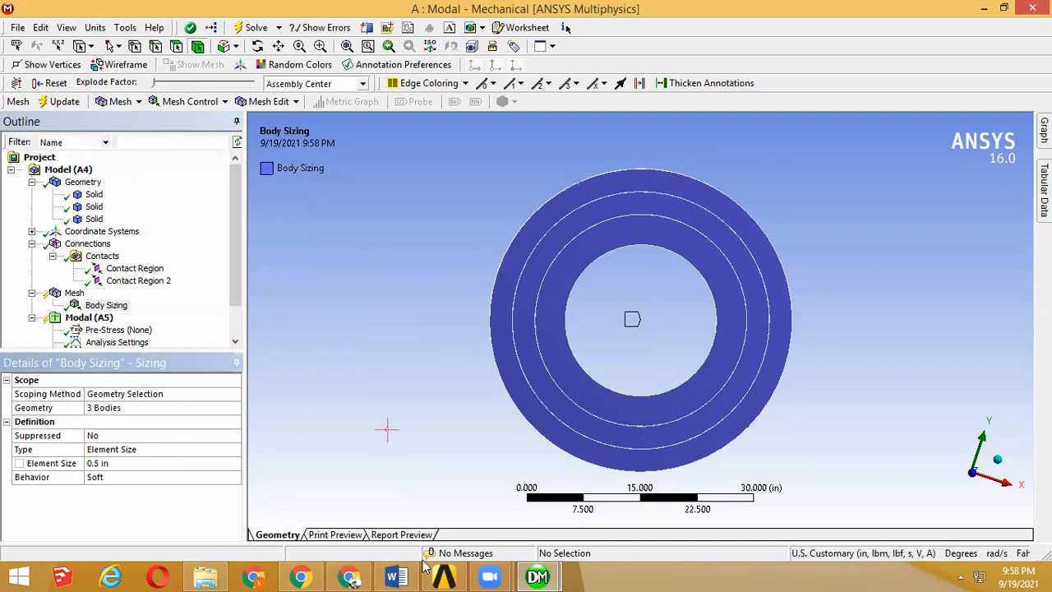
Step: Check the test case's sizing control requirement in the verification manual in the browser, and return to Mechanical
left_click(300, 576)
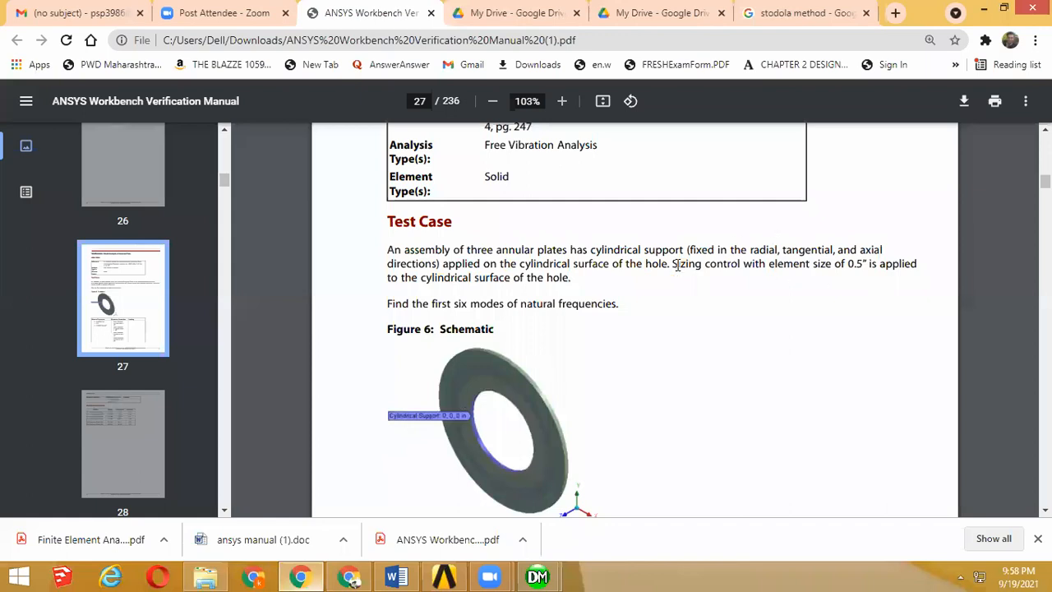
left_click_drag(673, 264, 870, 269)
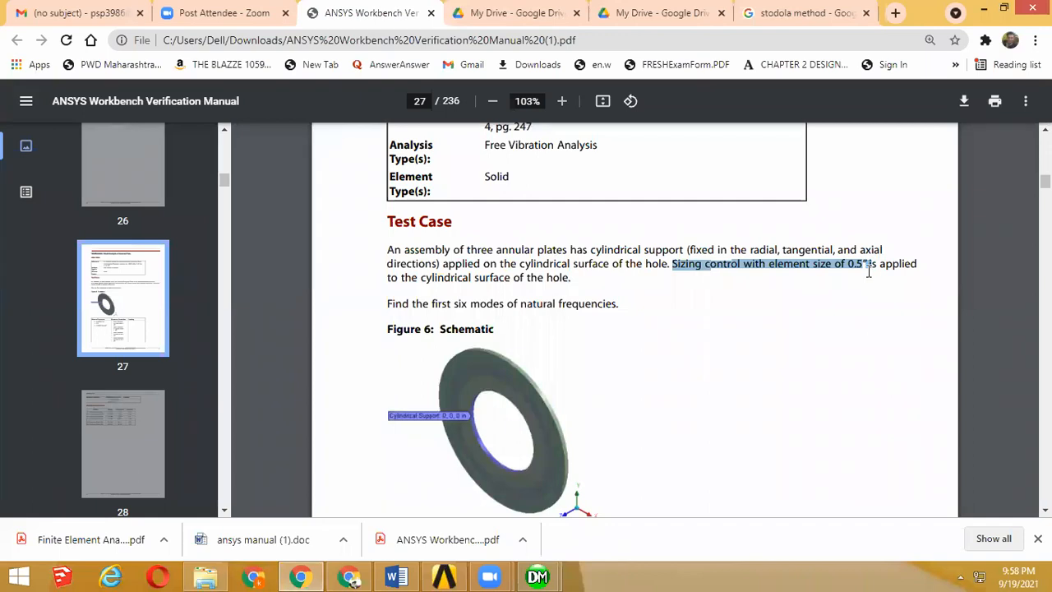
left_click(984, 8)
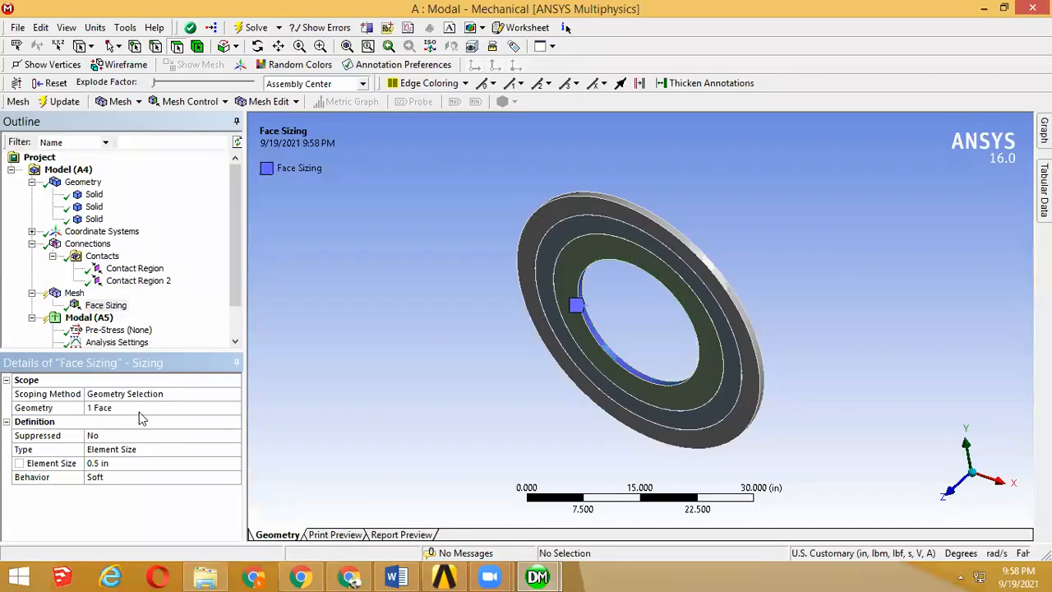
Step: Generate the mesh for the three plates and review the face sizing control on the hole
right_click(74, 294)
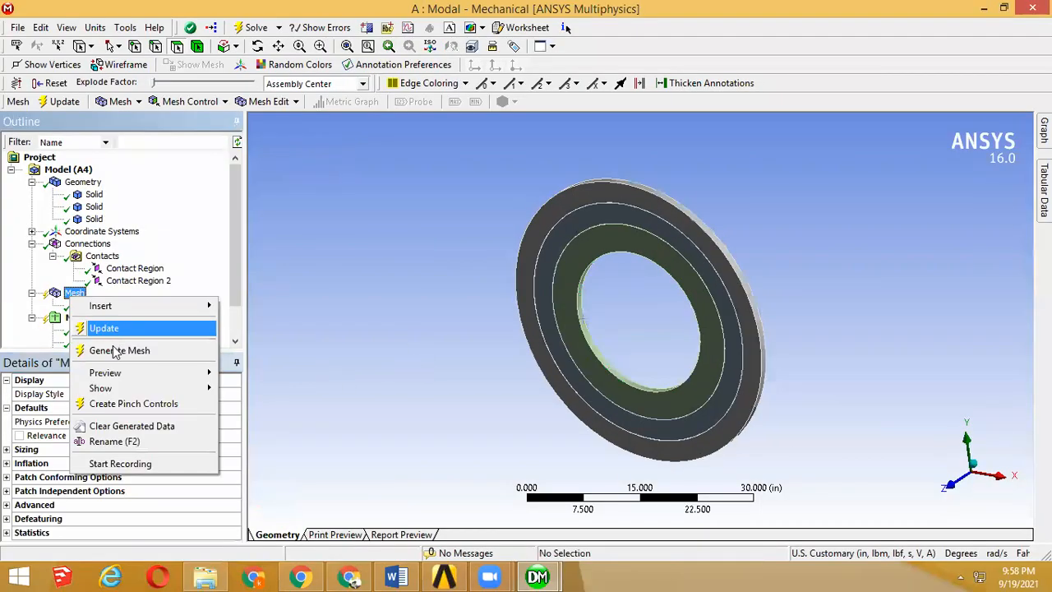
left_click(115, 351)
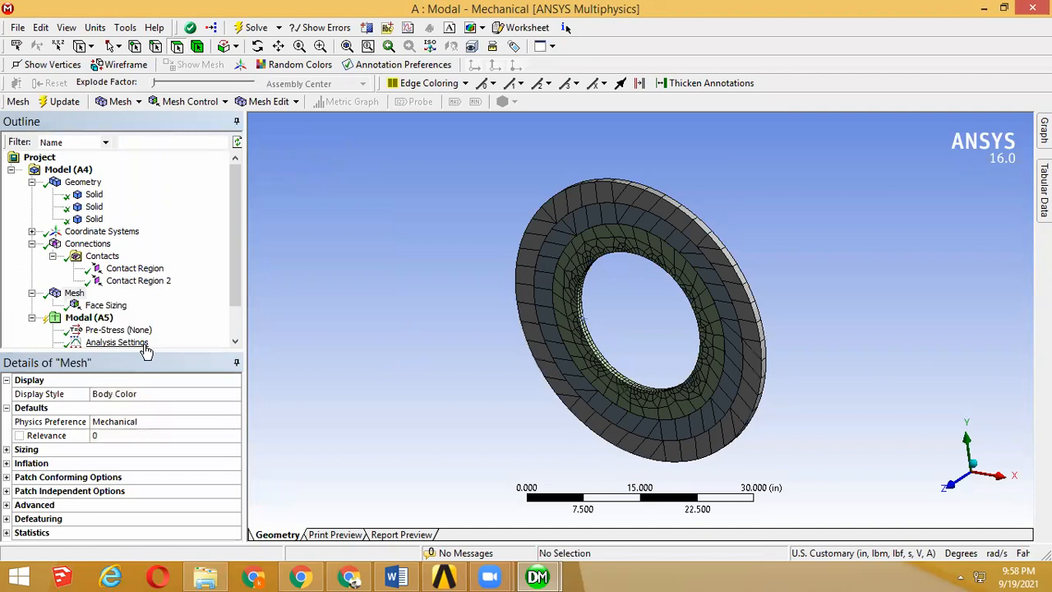
middle_click_drag(599, 360, 566, 329)
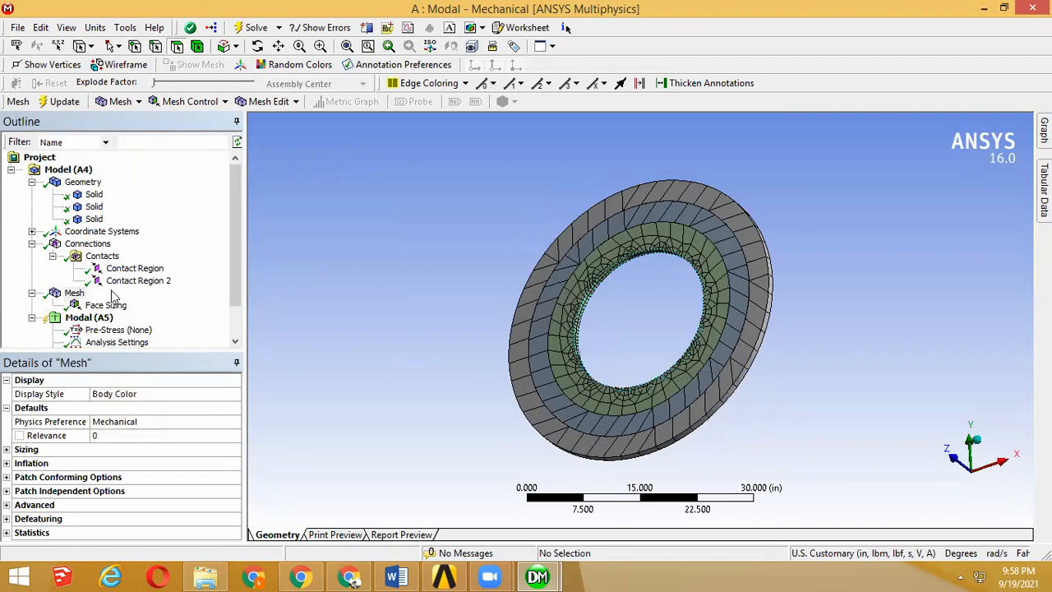
left_click(105, 306)
middle_click_drag(427, 296, 409, 362)
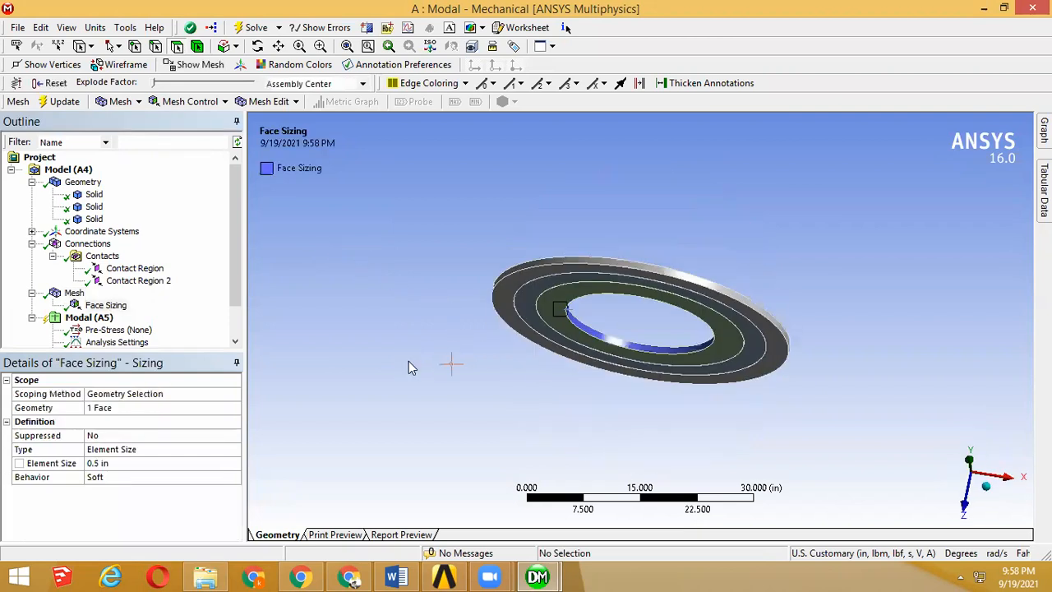
scroll(579, 305, "up", 3)
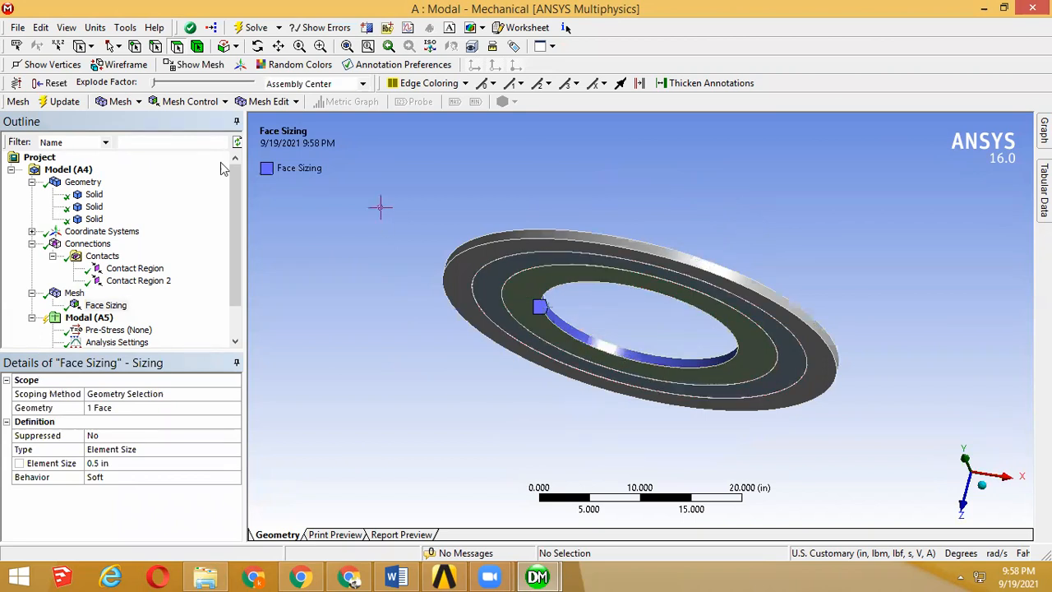
Step: Insert a mesh Refinement control with refinement 1 on the front face of the middle ring
left_click(73, 296)
right_click(74, 299)
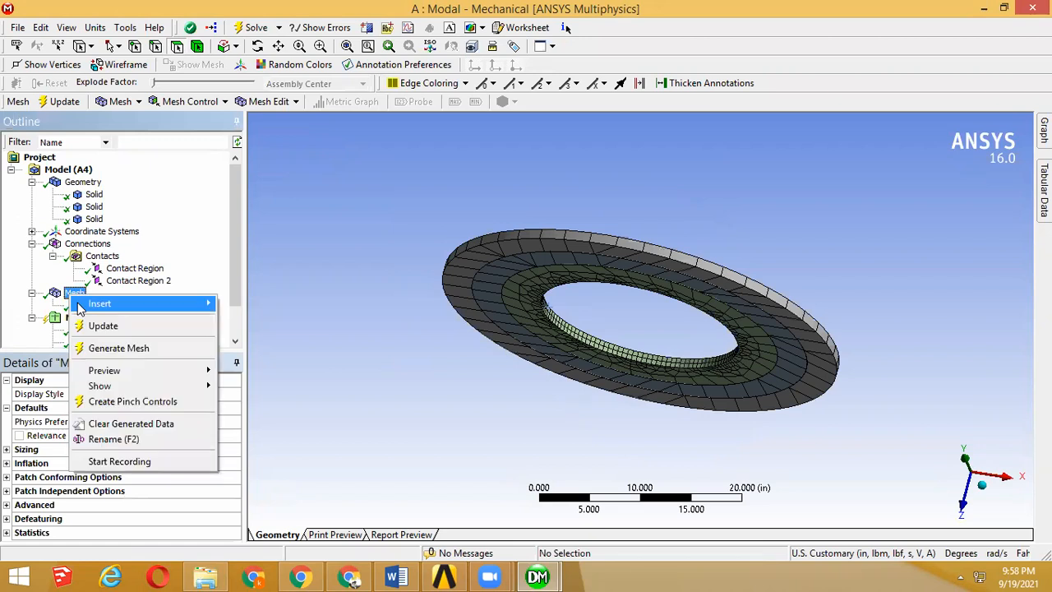
left_click(490, 356)
middle_click_drag(486, 307, 546, 290)
left_click(521, 211)
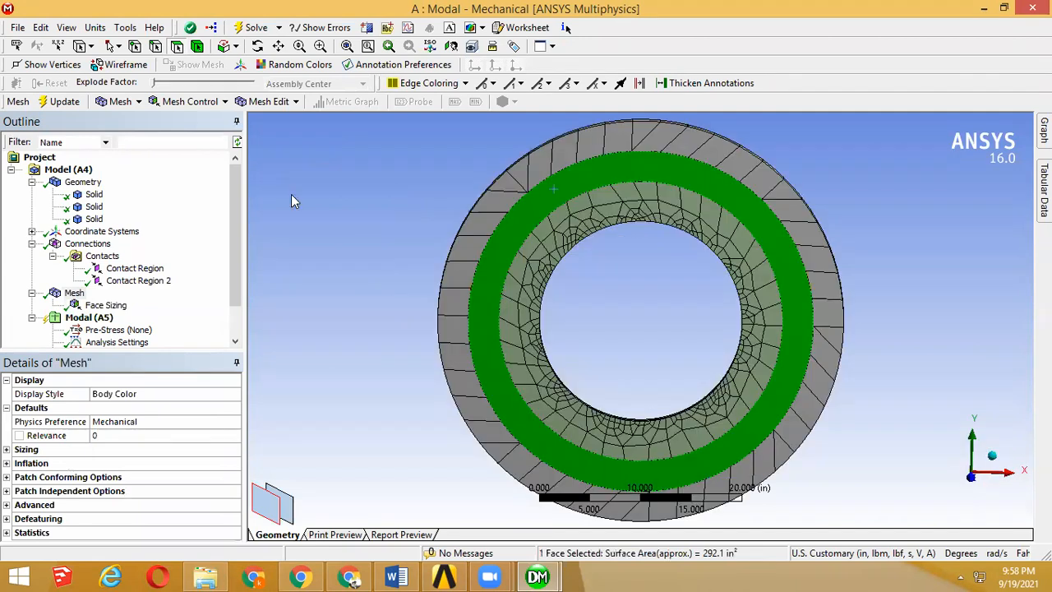
right_click(82, 293)
mouse_move(164, 303)
left_click(310, 358)
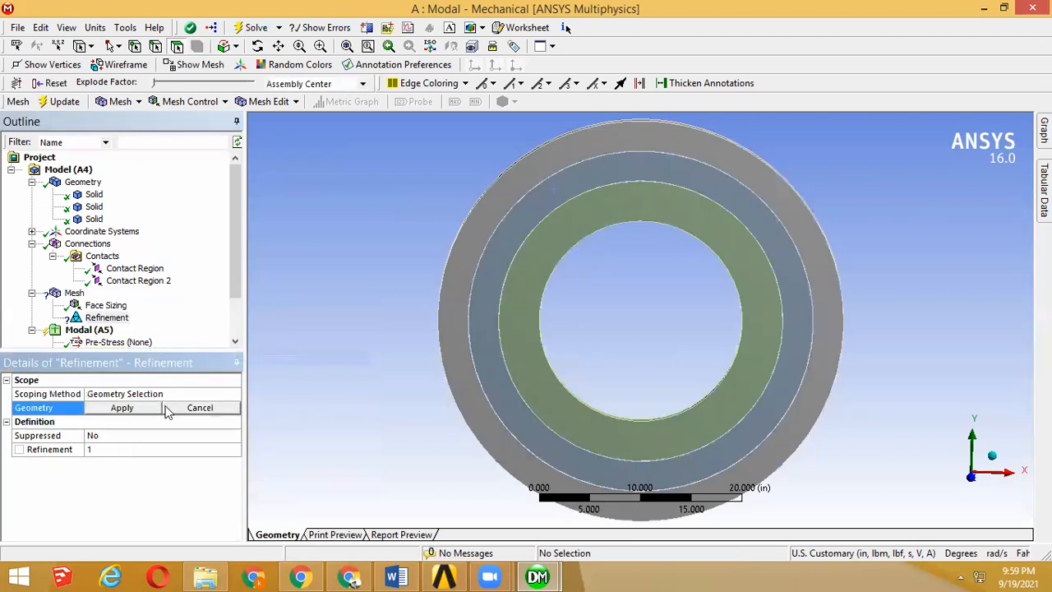
left_click(137, 413)
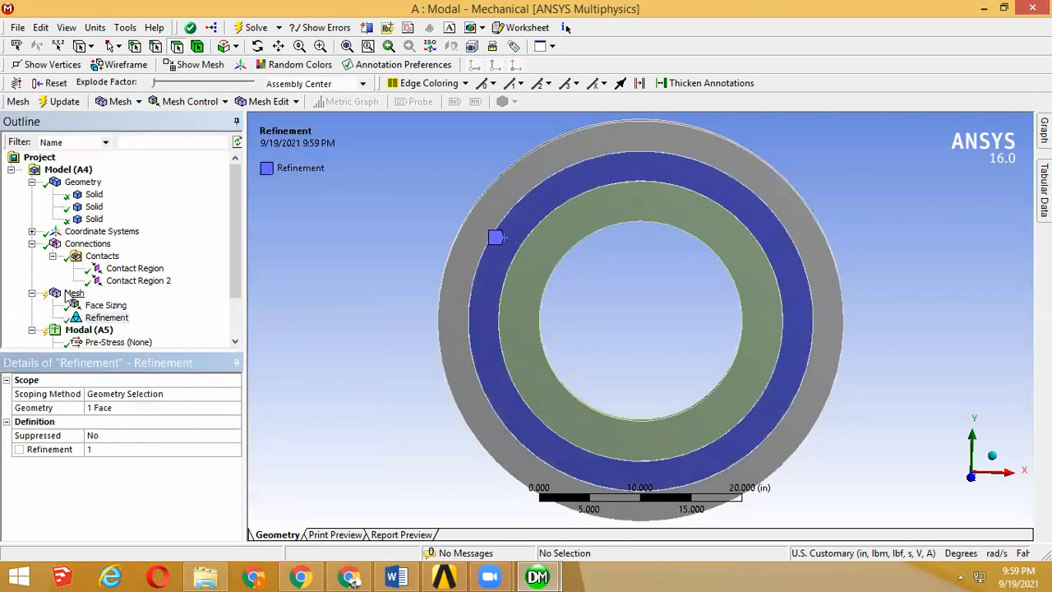
Step: Regenerate the mesh with the refinement applied and inspect the middle ring's elements up close
right_click(73, 295)
left_click(116, 345)
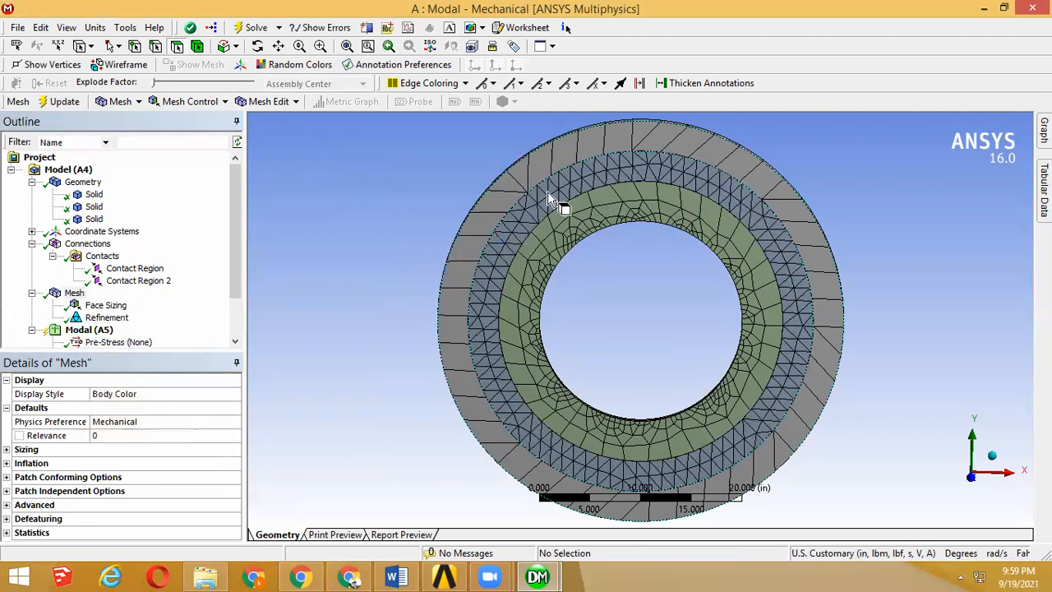
scroll(535, 210, "up", 2)
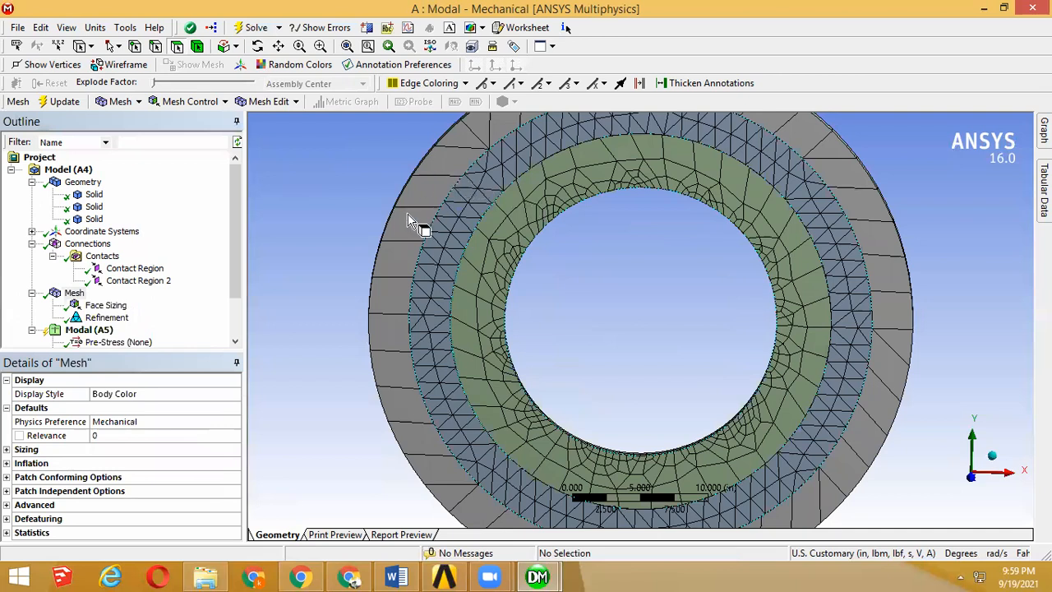
scroll(413, 220, "up", 2)
middle_click_drag(397, 228, 395, 261)
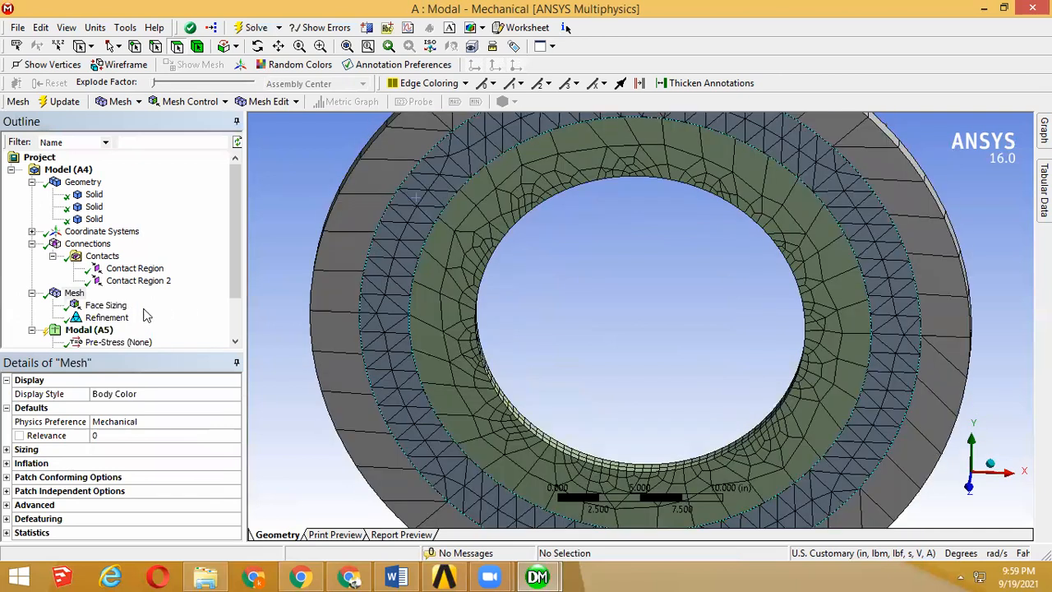
Step: Delete the Refinement control and generate the mesh again with only the face sizing
right_click(121, 317)
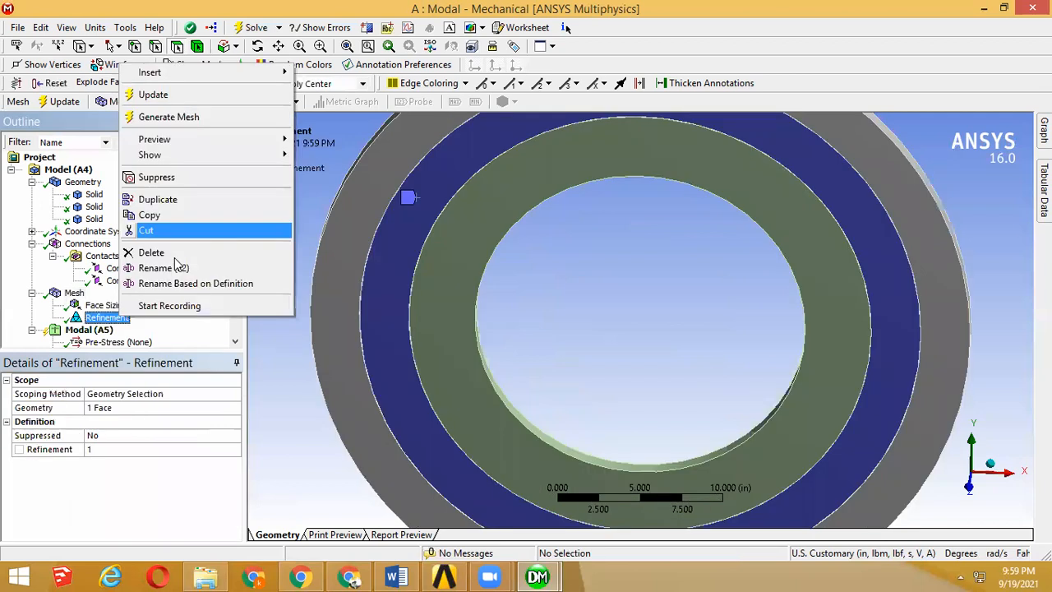
left_click(174, 255)
left_click(518, 341)
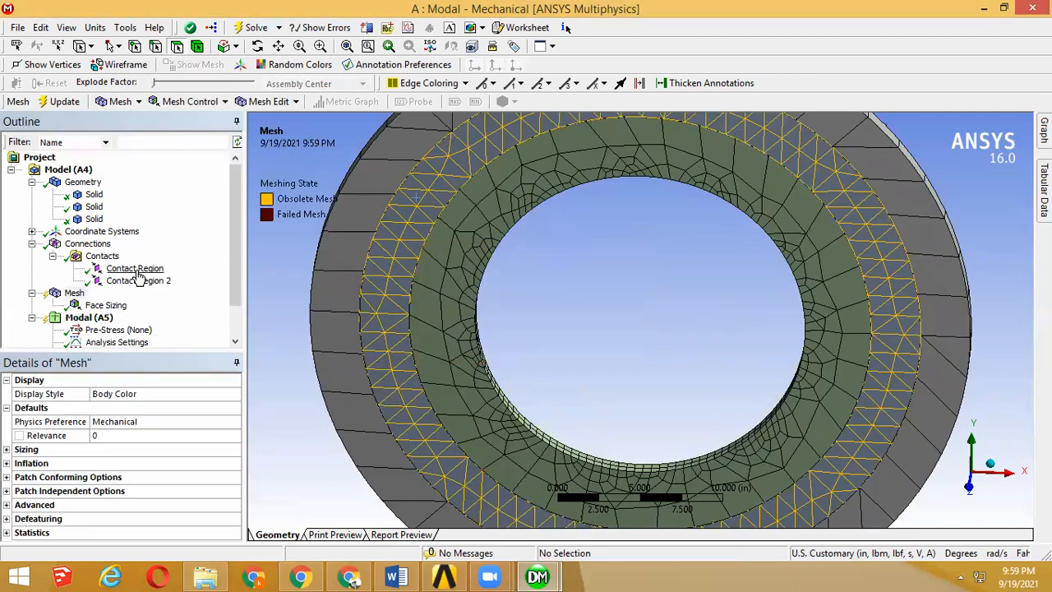
right_click(74, 293)
left_click(138, 343)
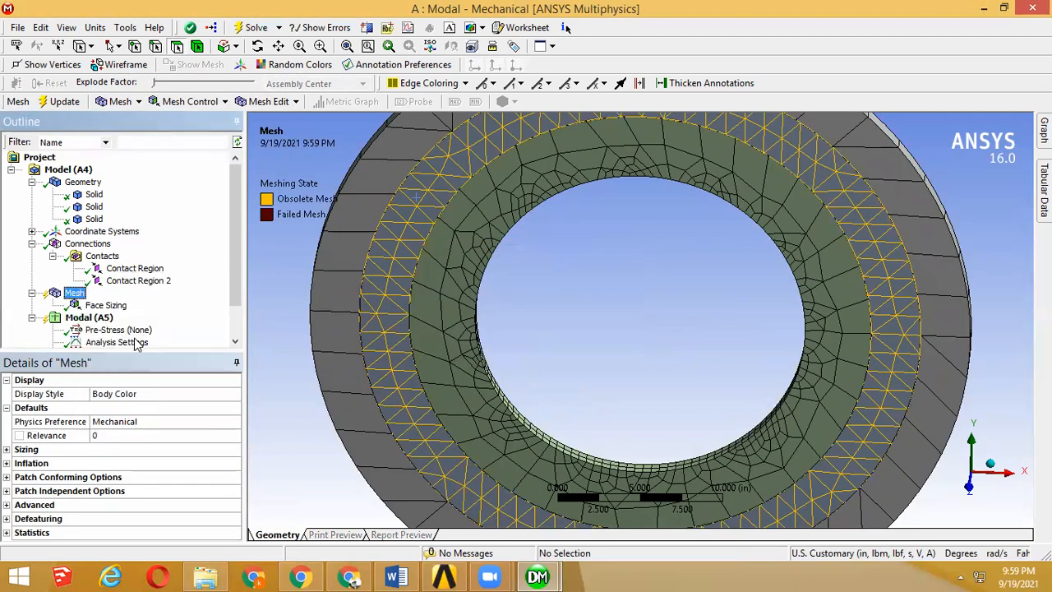
Step: Inspect the face sizing scope on the hole and the resulting mesh on both sides of the rings
left_click(105, 305)
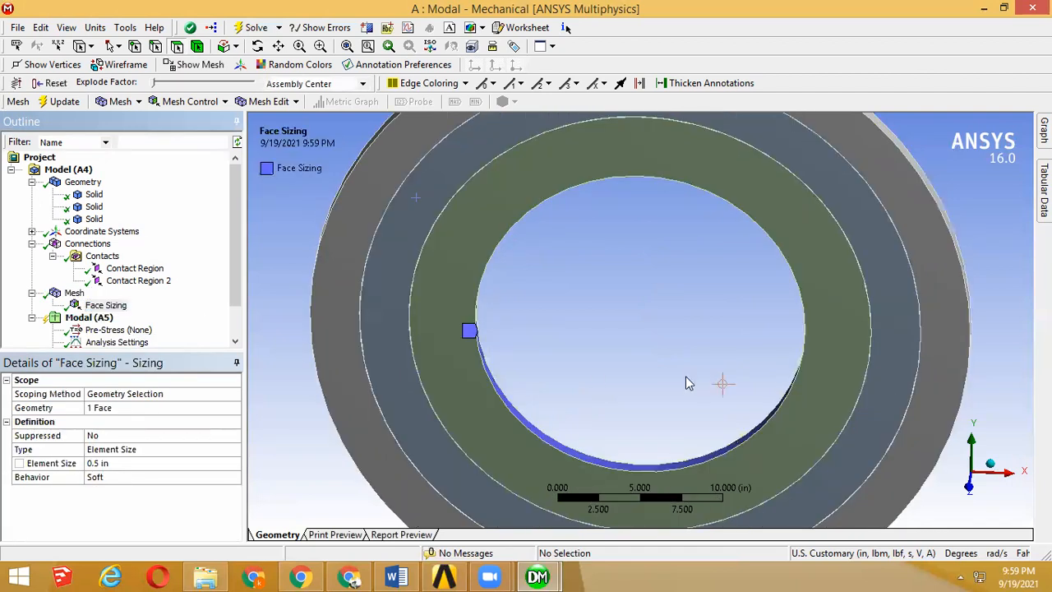
scroll(661, 378, "down", 5)
left_click(97, 302)
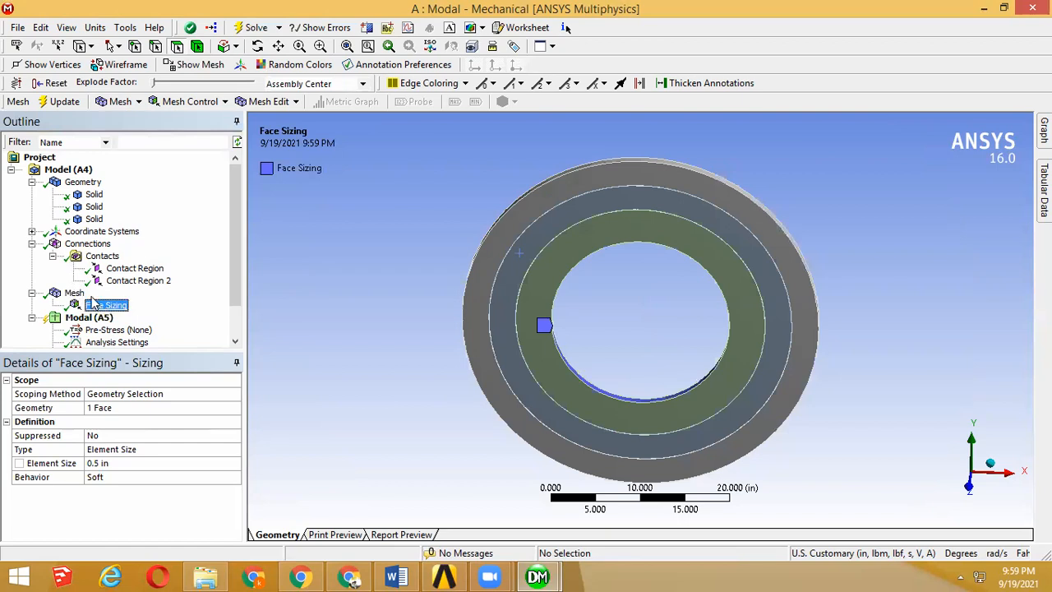
left_click(74, 293)
middle_click_drag(572, 274, 559, 184)
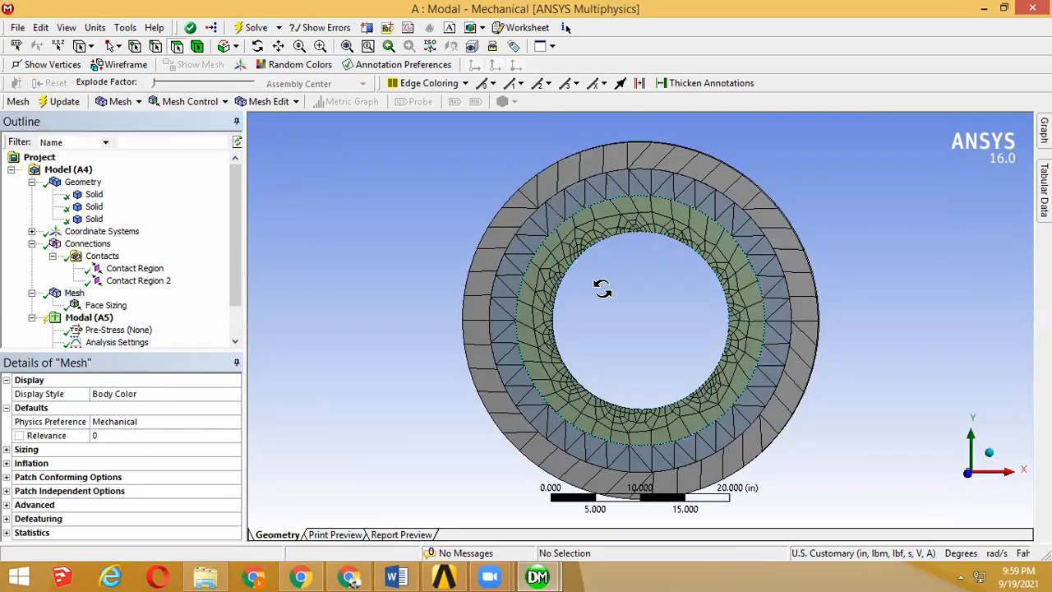
middle_click_drag(660, 393, 538, 225)
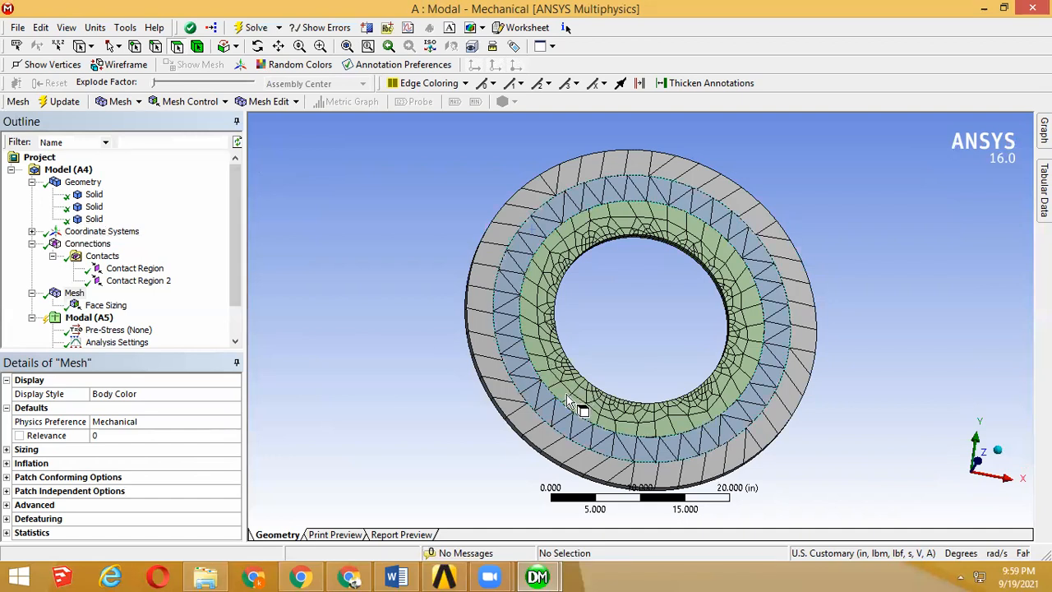
mouse_move(577, 260)
middle_mouse_down()
mouse_move(626, 325)
mouse_move(534, 309)
mouse_move(530, 234)
mouse_move(506, 323)
middle_mouse_up()
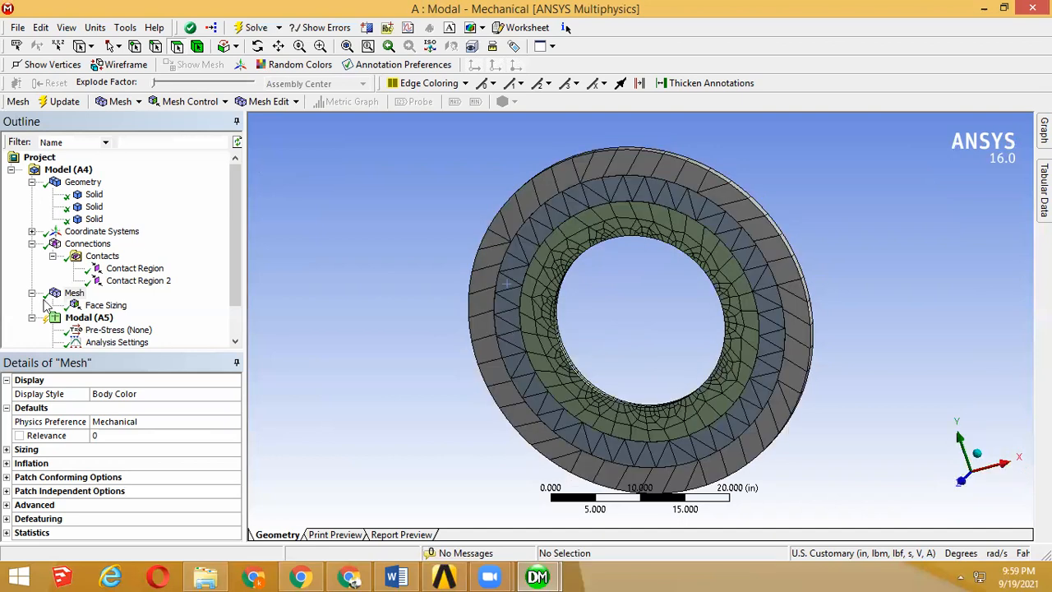
Step: Check the test case's support condition and schematic in the verification manual in the browser, and return to Mechanical
left_click_drag(231, 285, 231, 331)
left_click(109, 280)
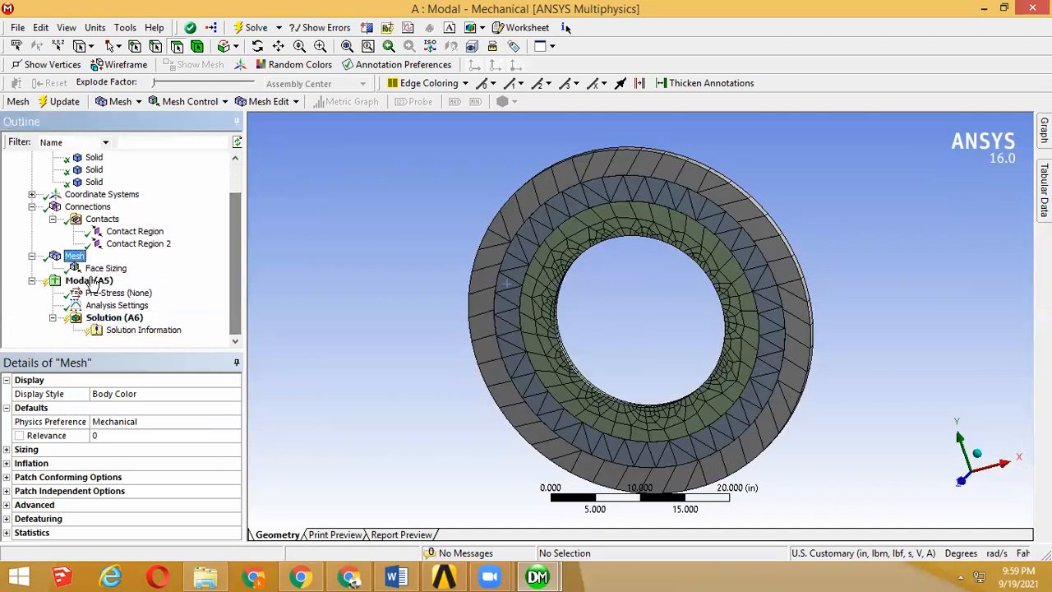
right_click(121, 284)
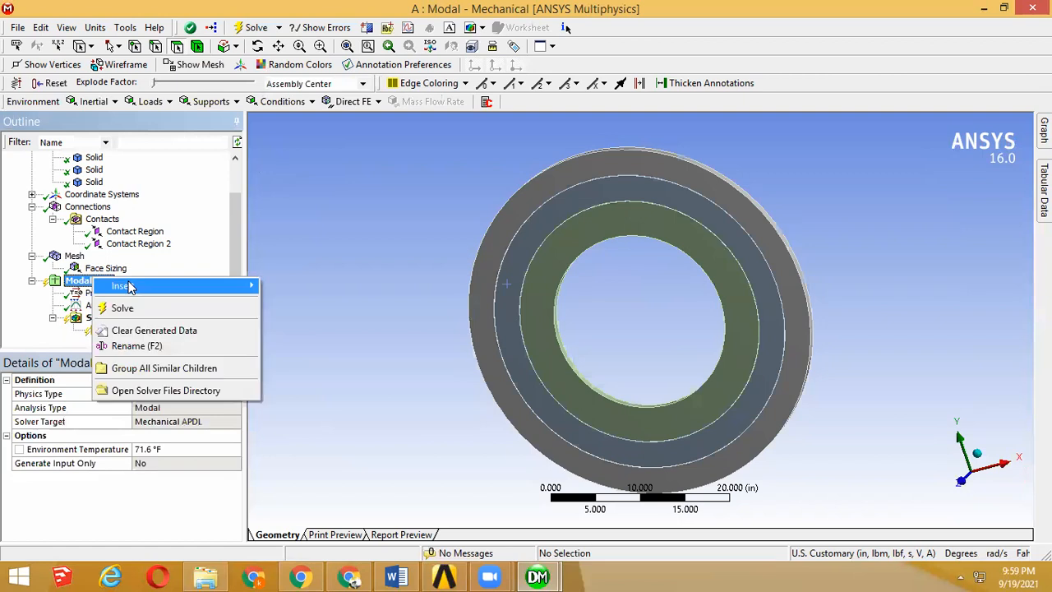
left_click(521, 463)
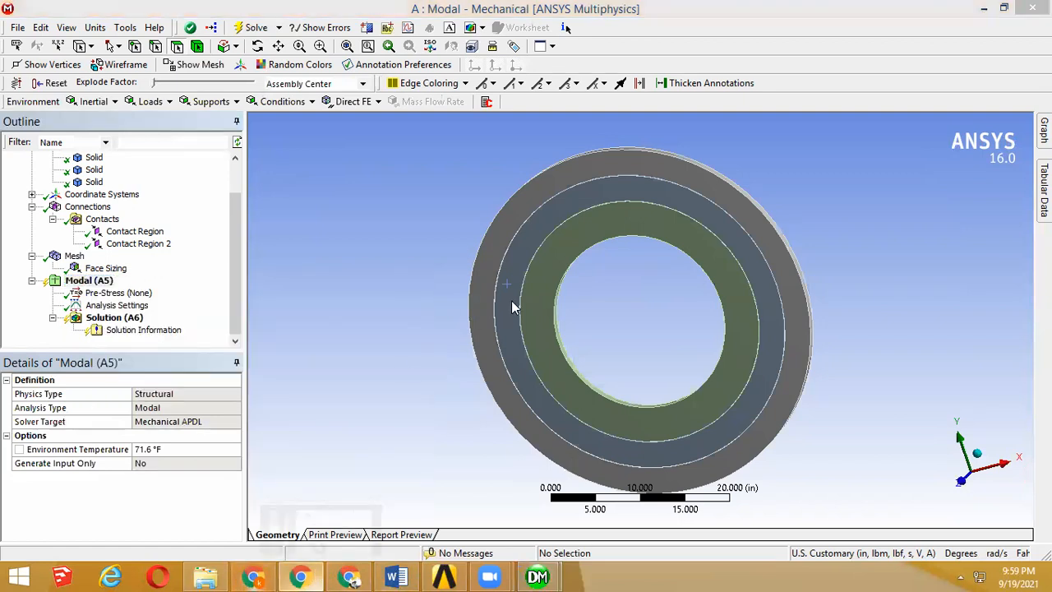
key("alt+Tab")
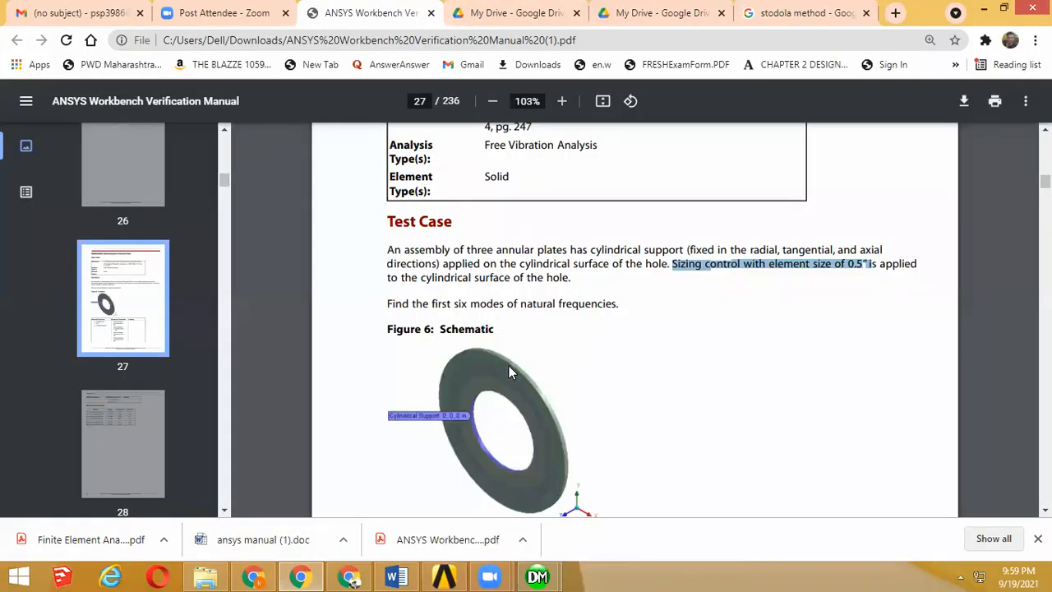
left_click(978, 11)
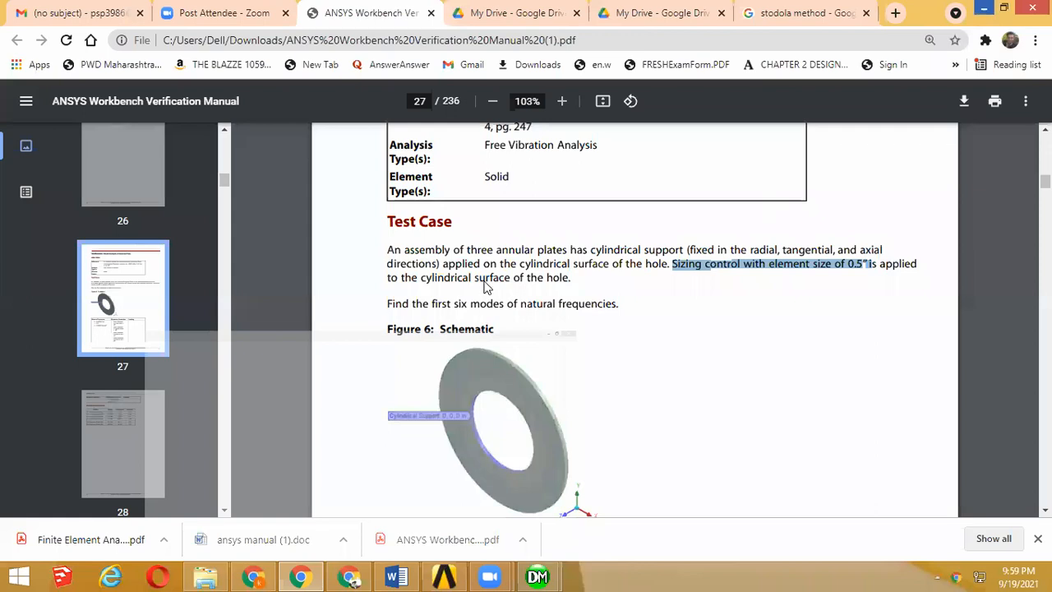
scroll(457, 272, "down", 2)
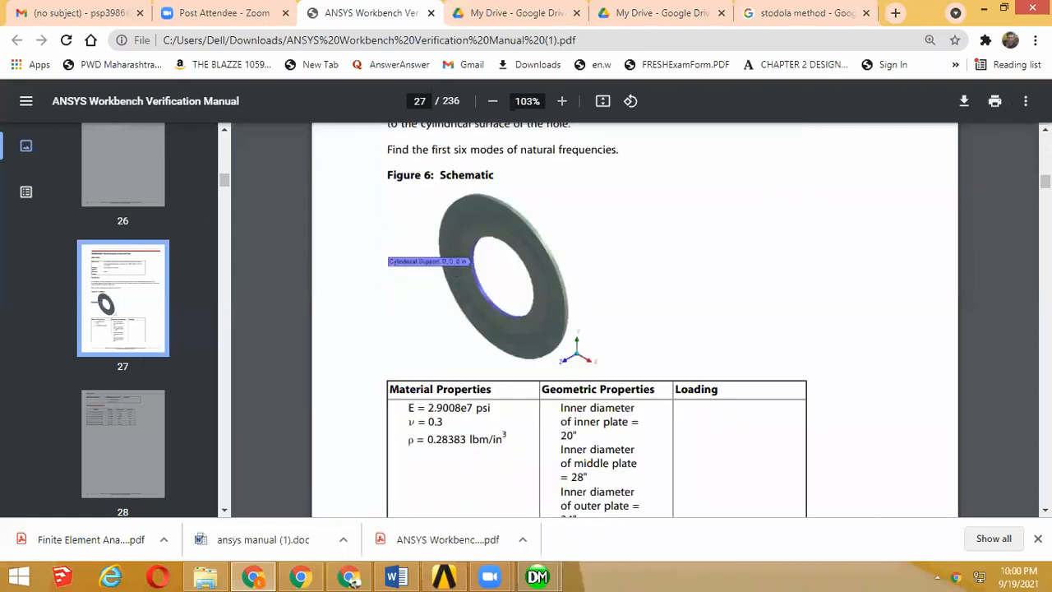
left_click(983, 8)
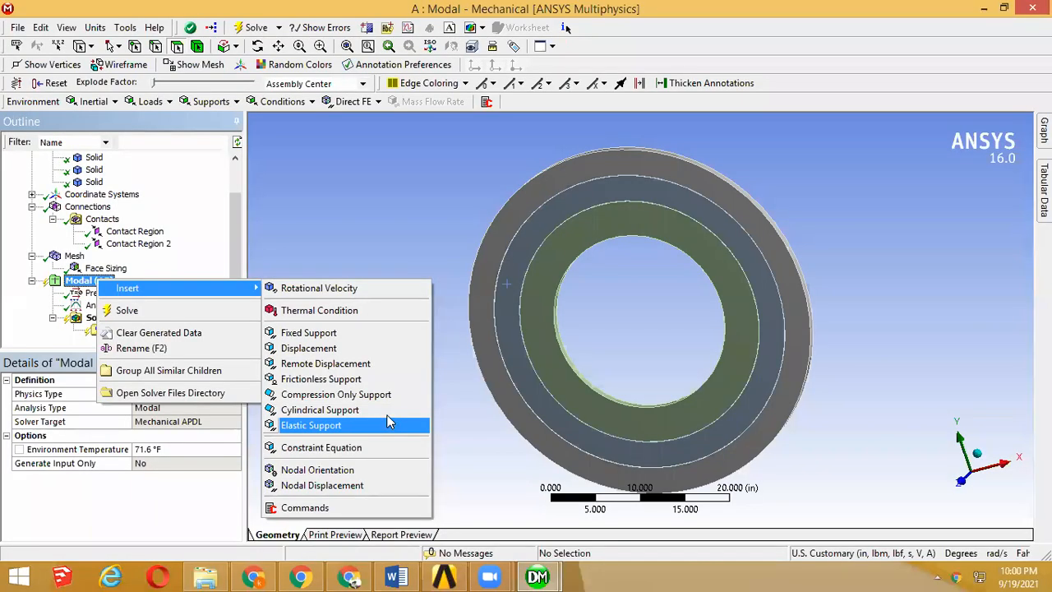
Step: Add a cylindrical support, fixed radially, axially and tangentially, to the cylindrical surface of the hole
left_click(324, 409)
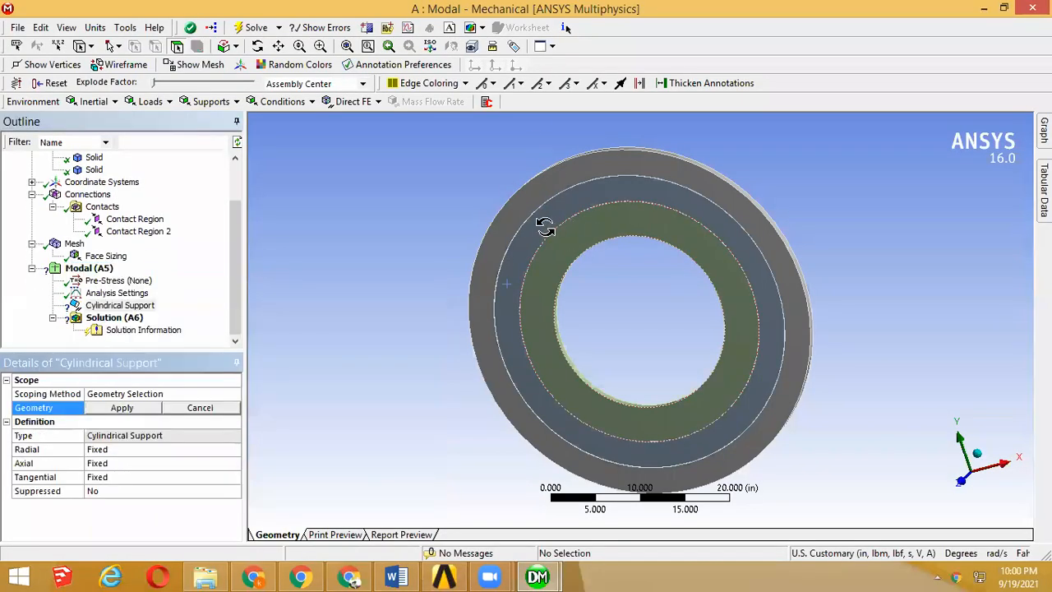
middle_click_drag(545, 228, 504, 235)
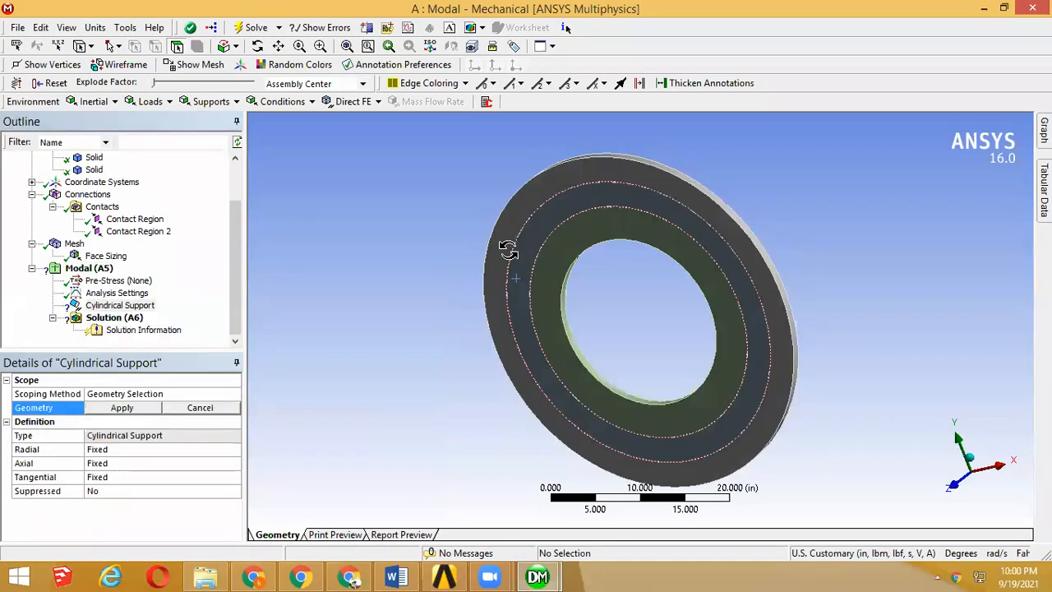
left_click(568, 300)
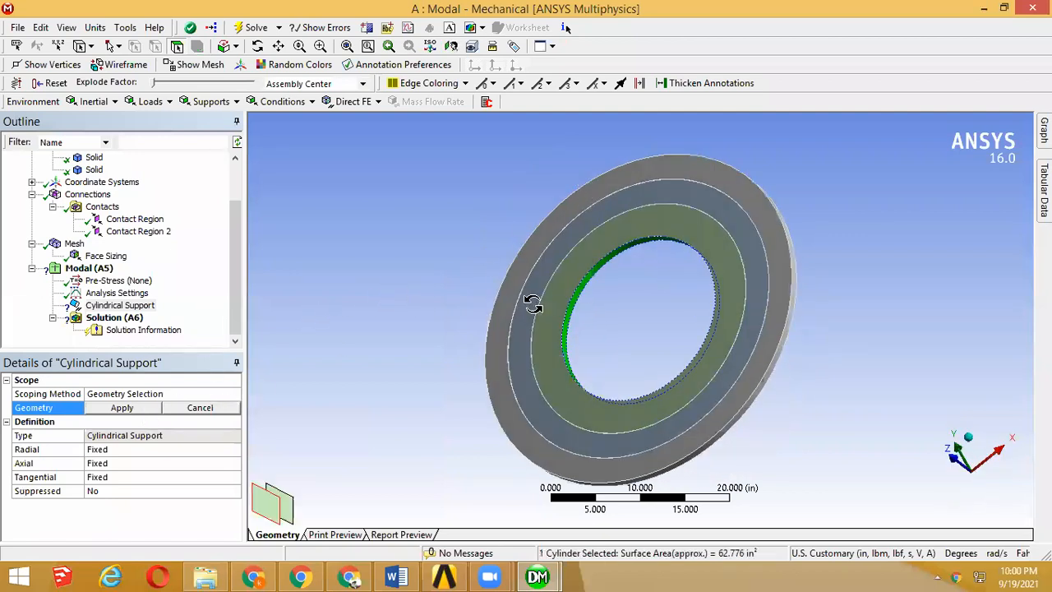
Step: Solve the modal analysis and select its Solution branch
right_click(75, 272)
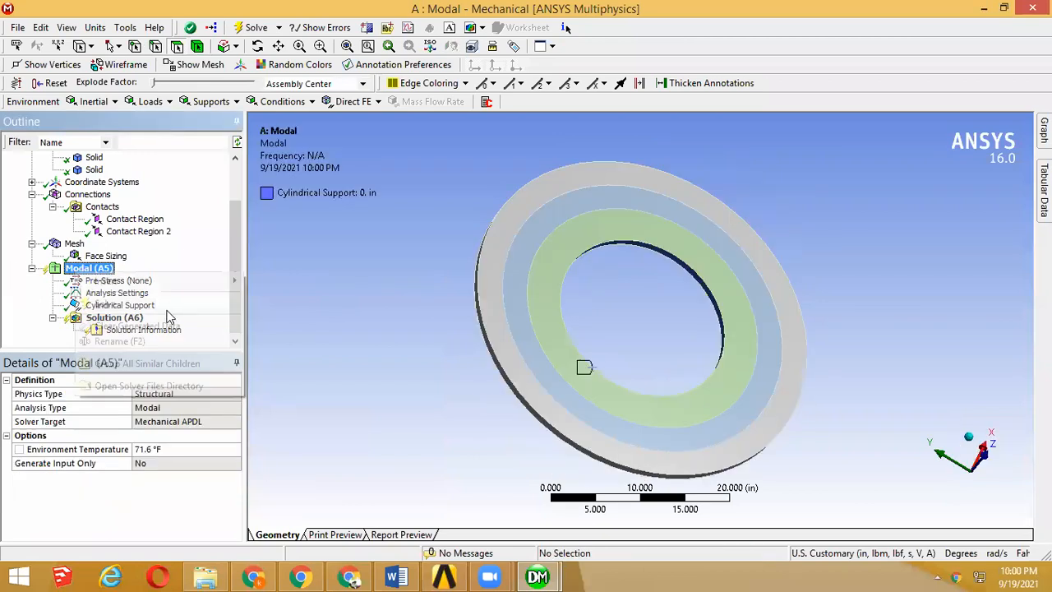
left_click(167, 309)
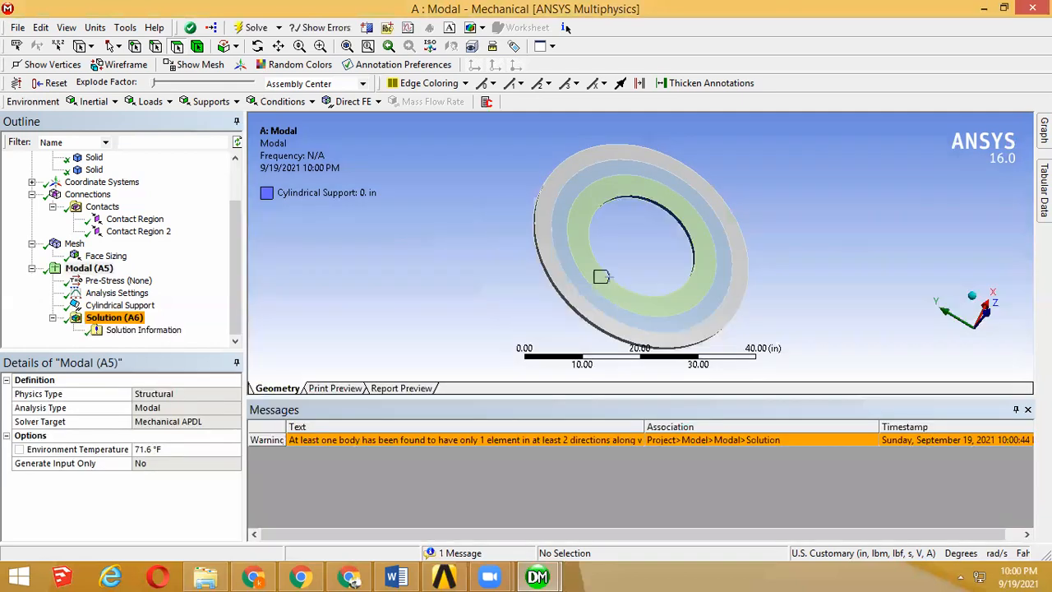
left_click(1027, 409)
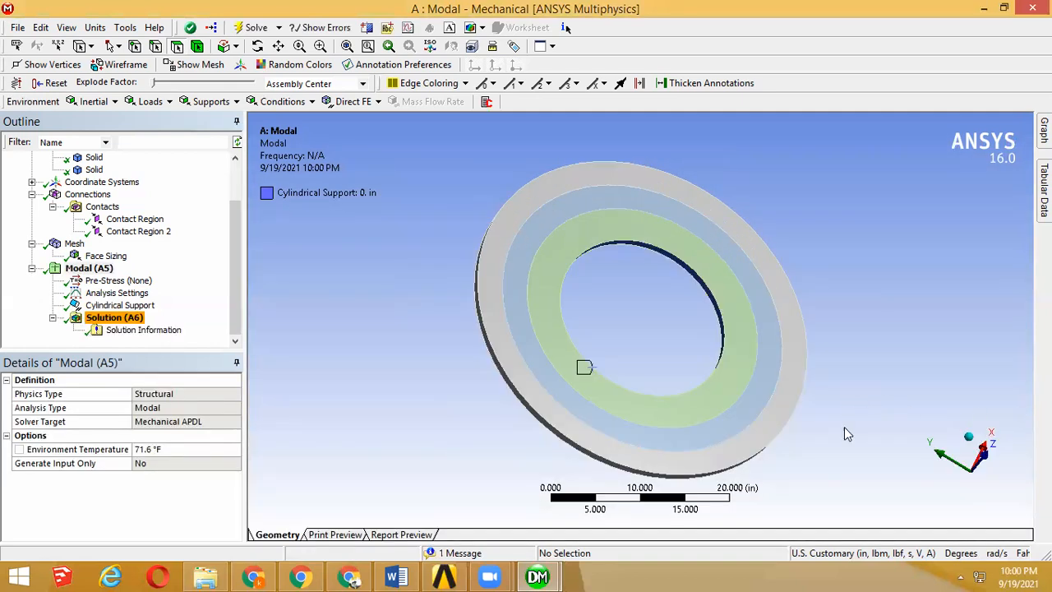
right_click(95, 317)
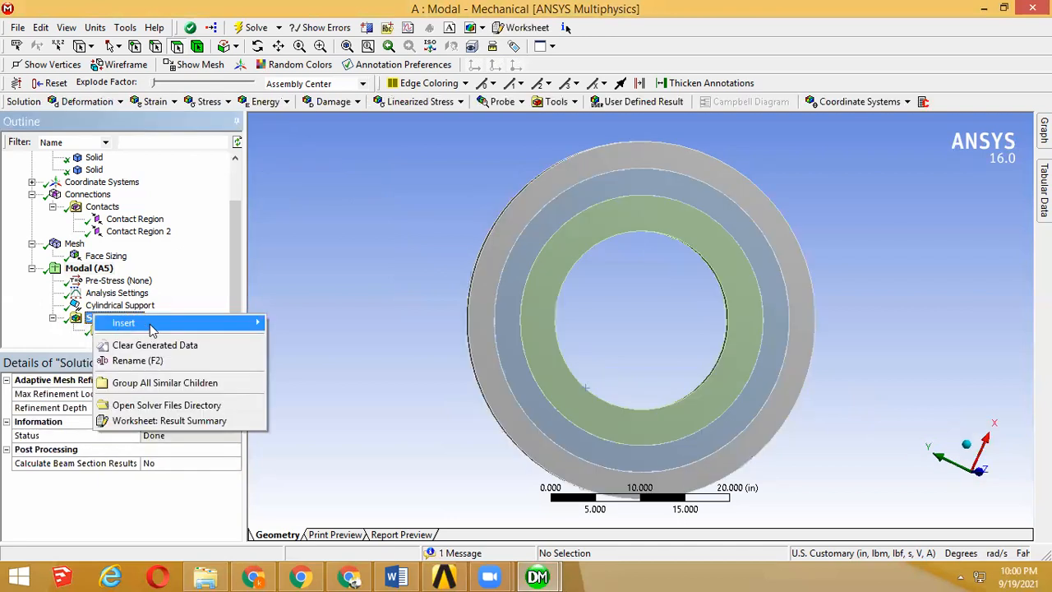
left_click(115, 318)
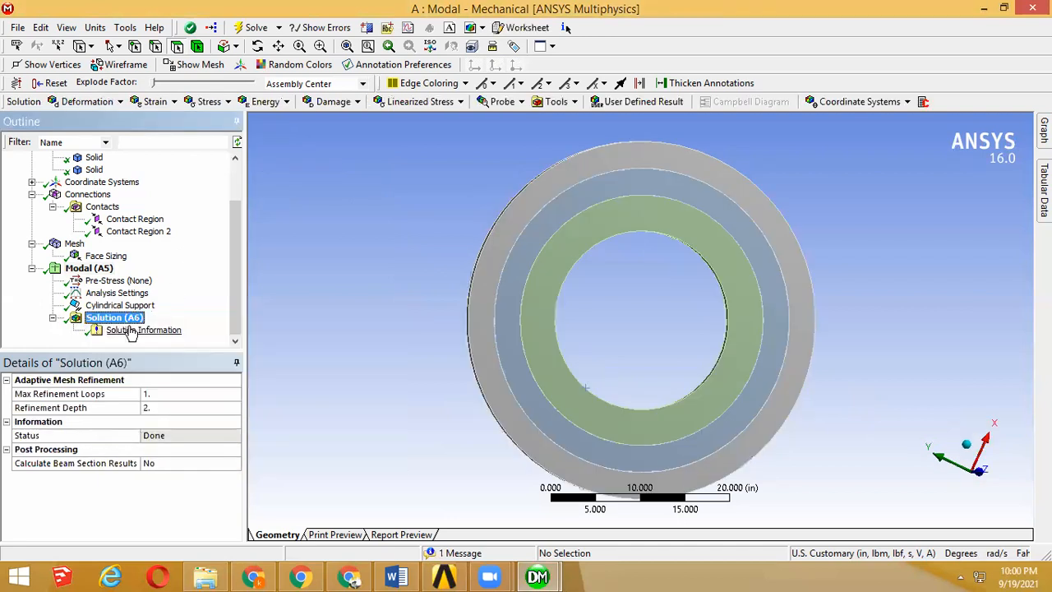
Step: Insert a Total Deformation result under Solution and inspect the first mode shape from the edge and front of the plates
right_click(130, 321)
mouse_move(159, 330)
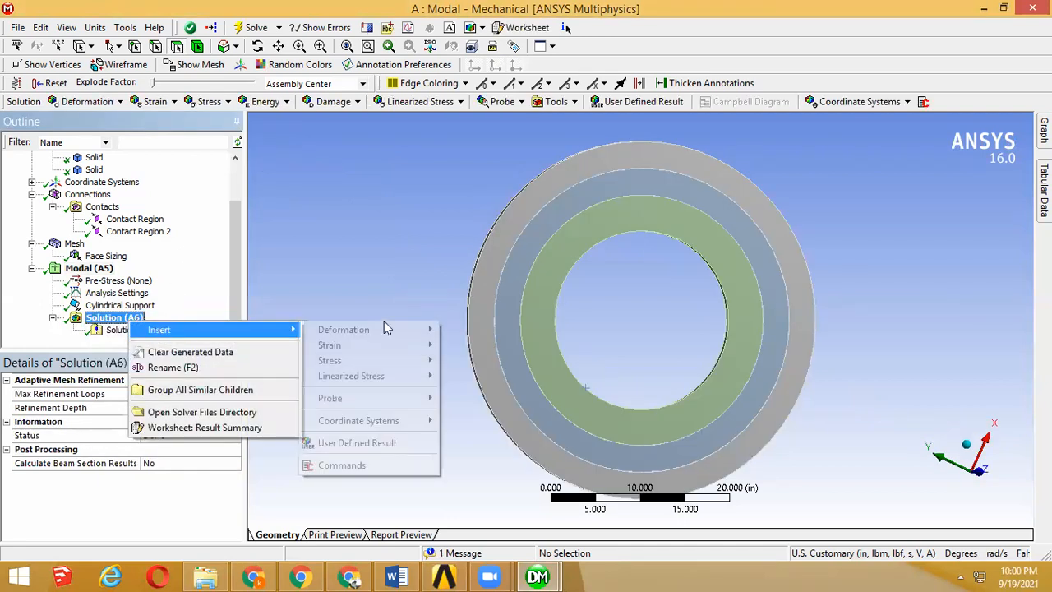
mouse_move(383, 331)
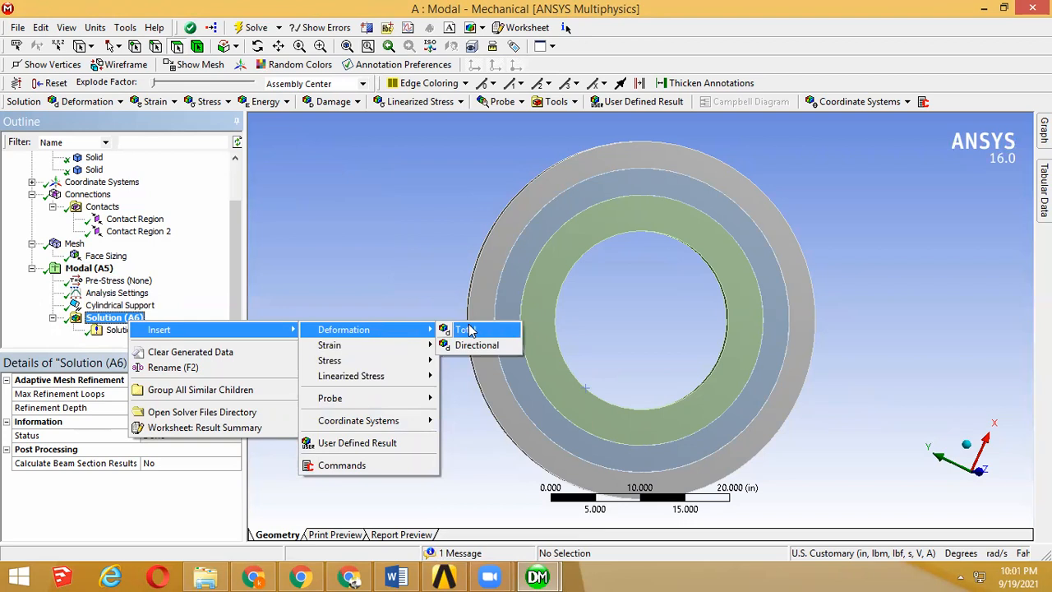
left_click(466, 330)
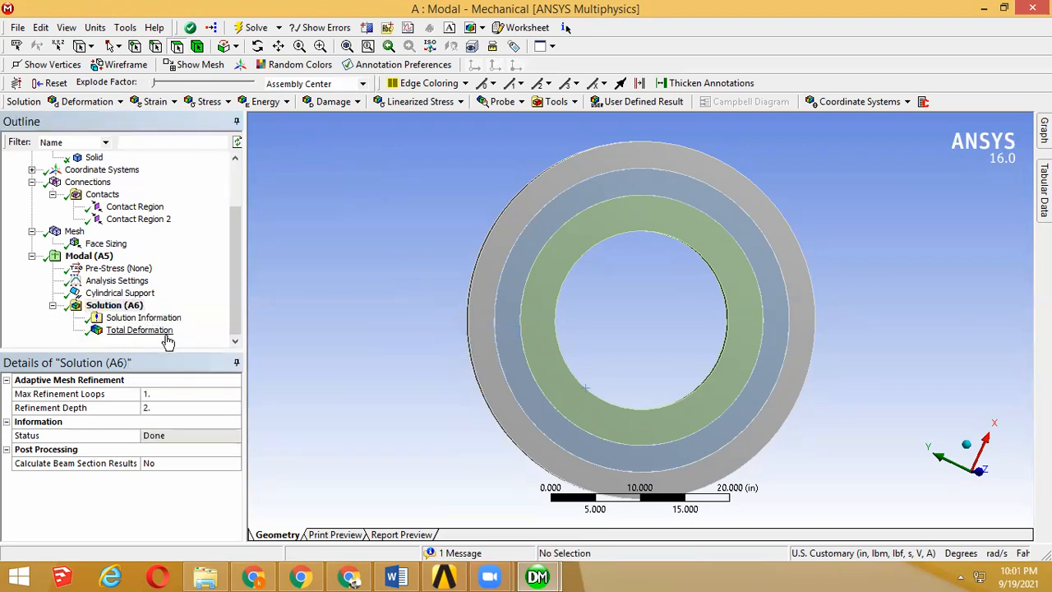
left_click(167, 332)
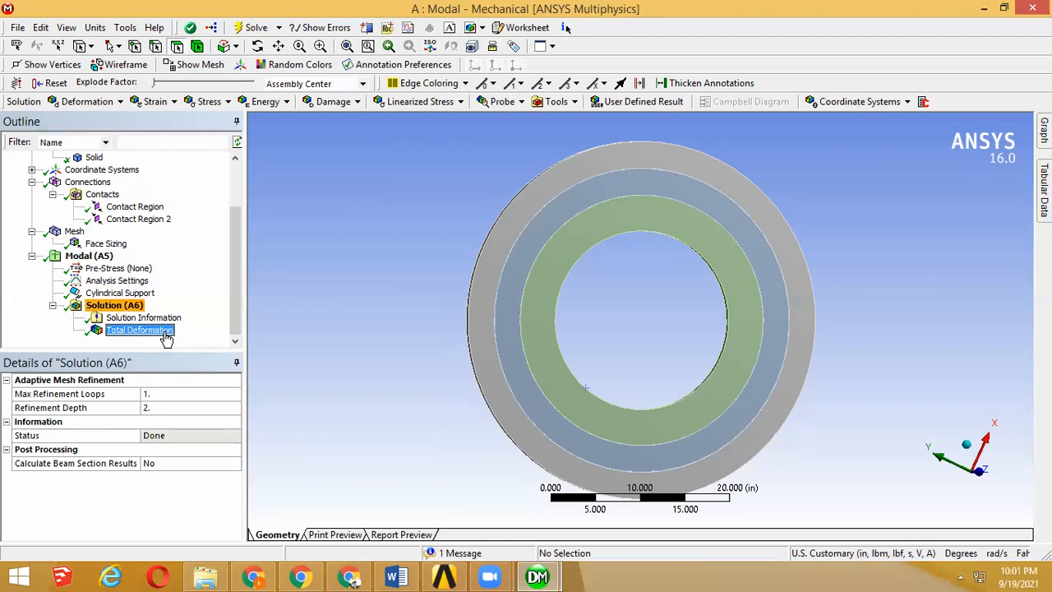
left_click_drag(563, 241, 584, 248)
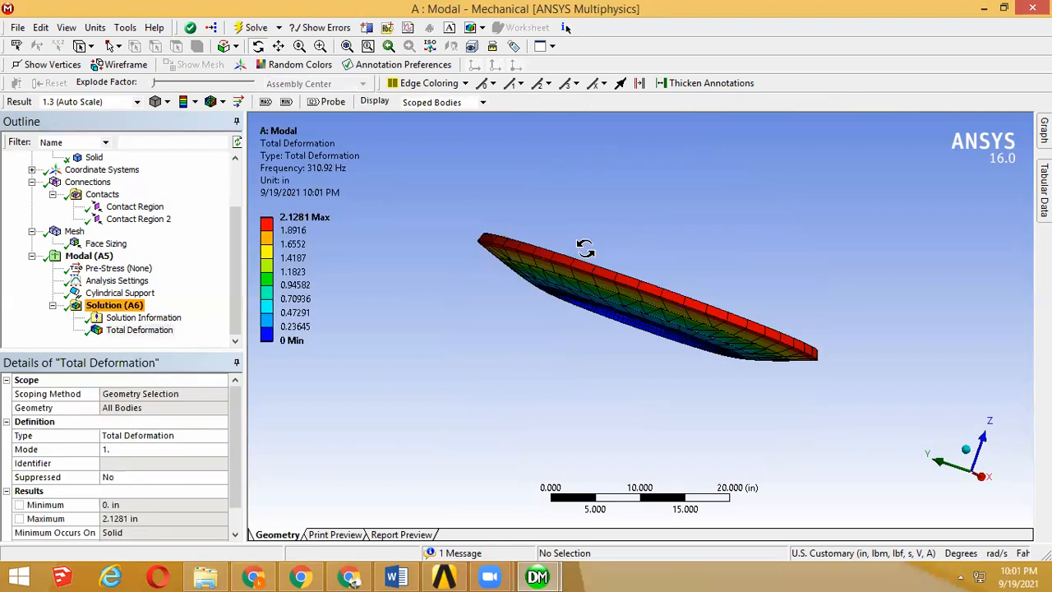
left_click_drag(611, 358, 705, 369)
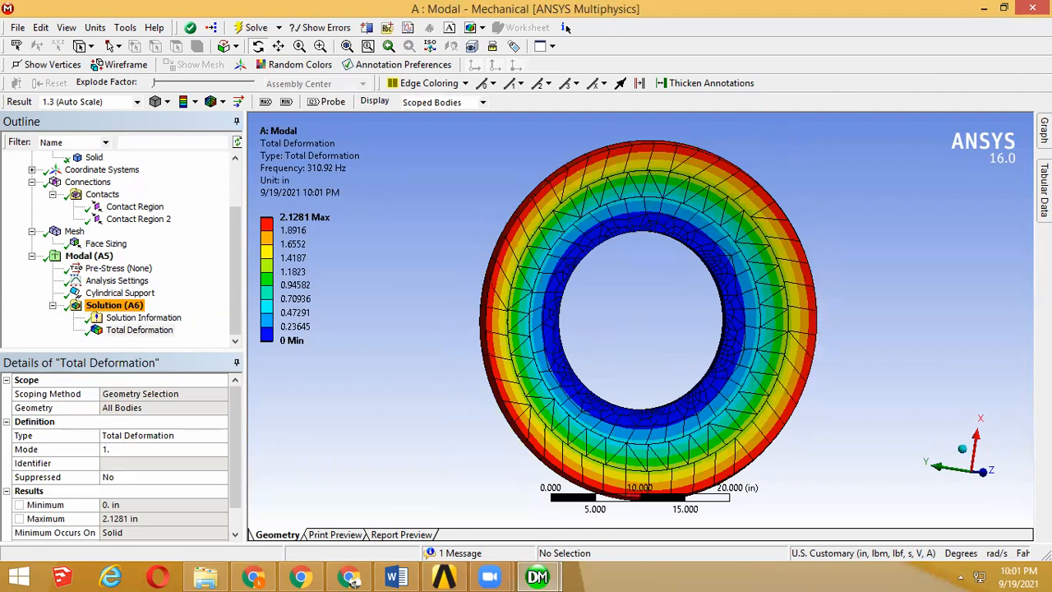
Step: Pin the Graph and Tabular Data windows open to show the natural frequencies of the modes
left_click(1043, 130)
left_click(1010, 120)
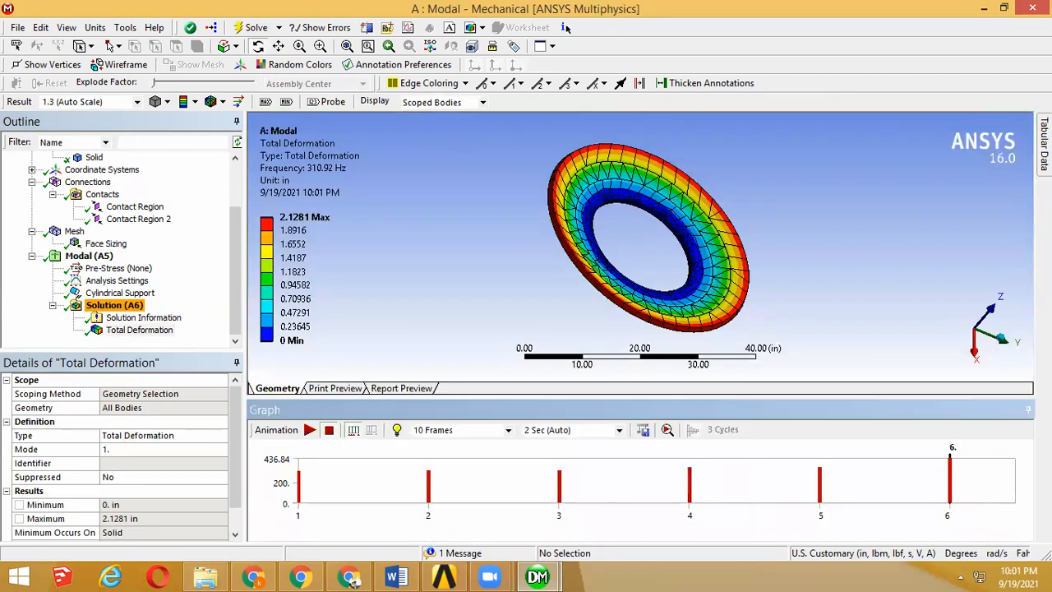
left_click(1044, 143)
left_click(1011, 120)
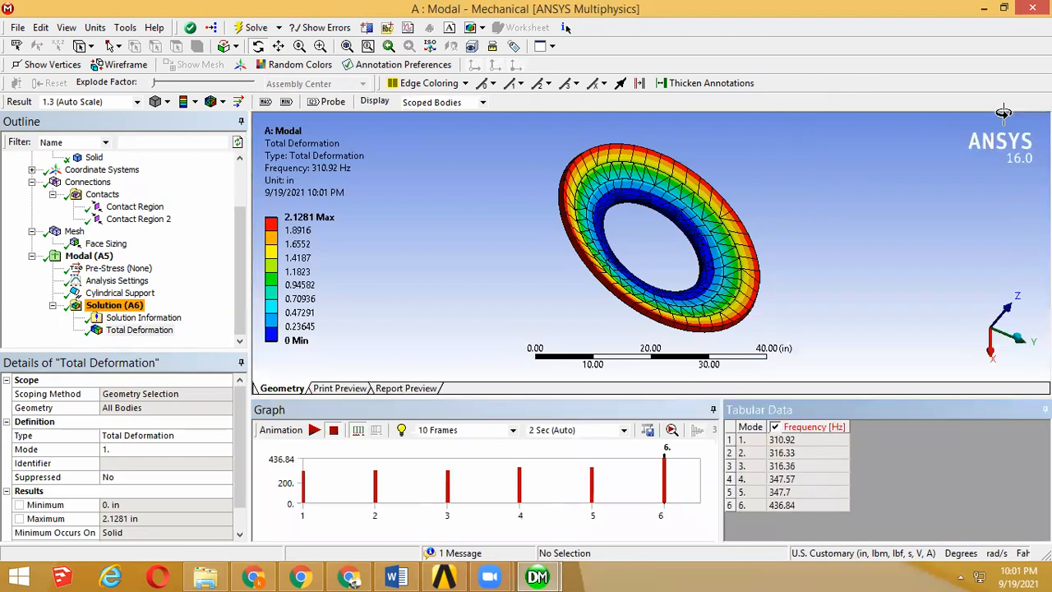
Step: Create mode shape results for all six modes in the frequency graph and evaluate all results under Solution
left_click_drag(689, 492, 270, 492)
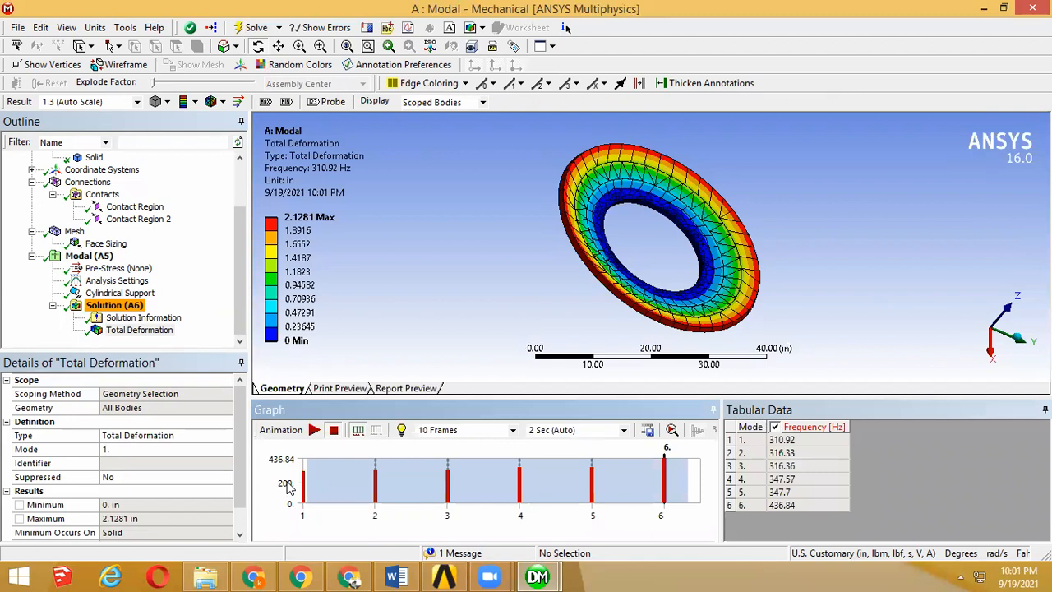
right_click(360, 488)
left_click(394, 497)
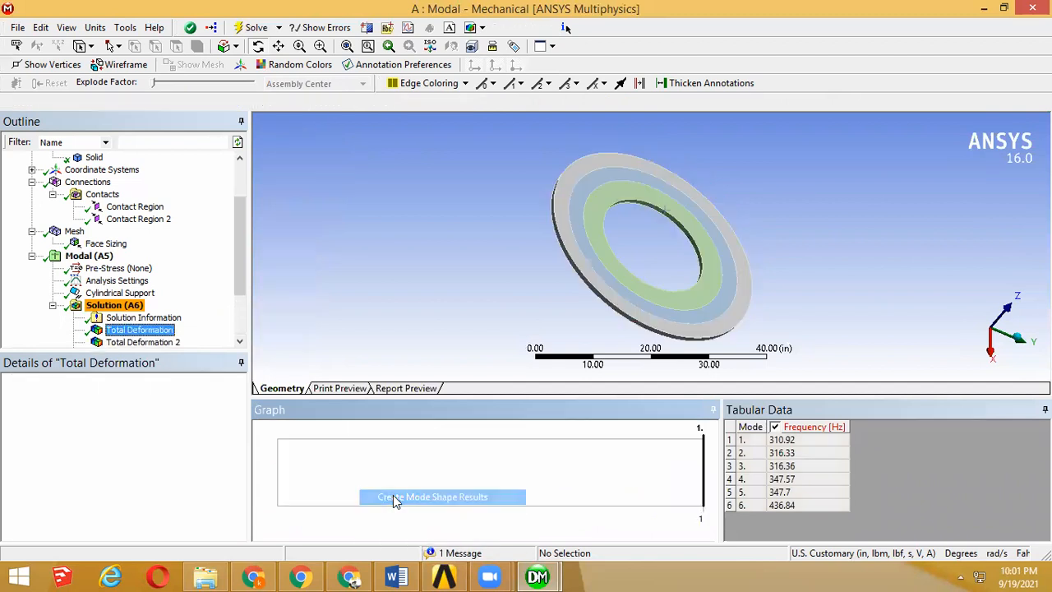
left_click(115, 305)
right_click(123, 303)
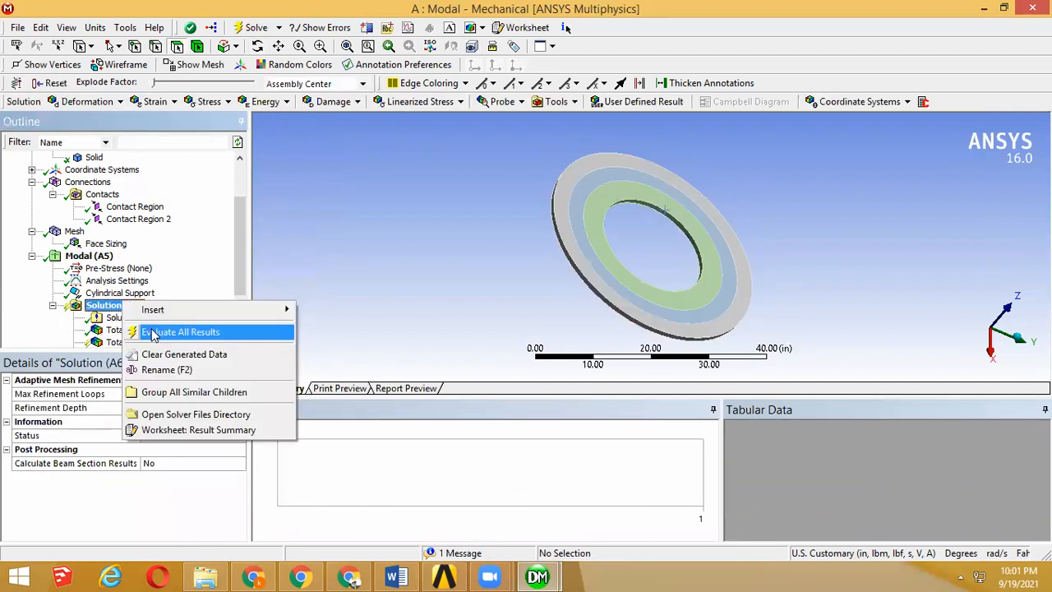
left_click(152, 332)
Step: Review the mode shapes of the total deformation results under Solution, from the first mode through Total Deformation 7
scroll(244, 309, "down", 2)
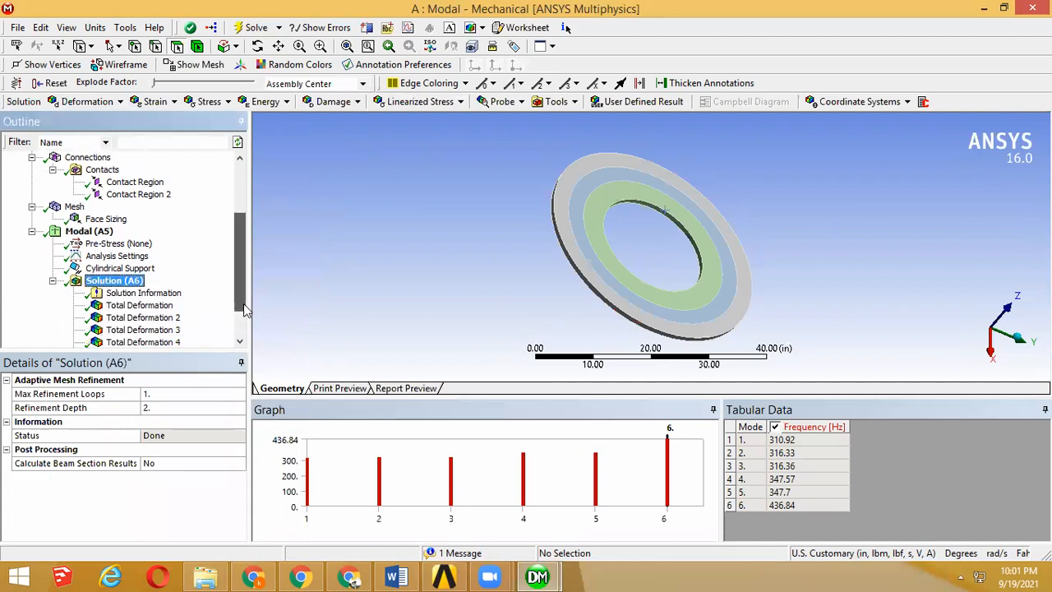
scroll(244, 308, "down", 2)
left_click(138, 256)
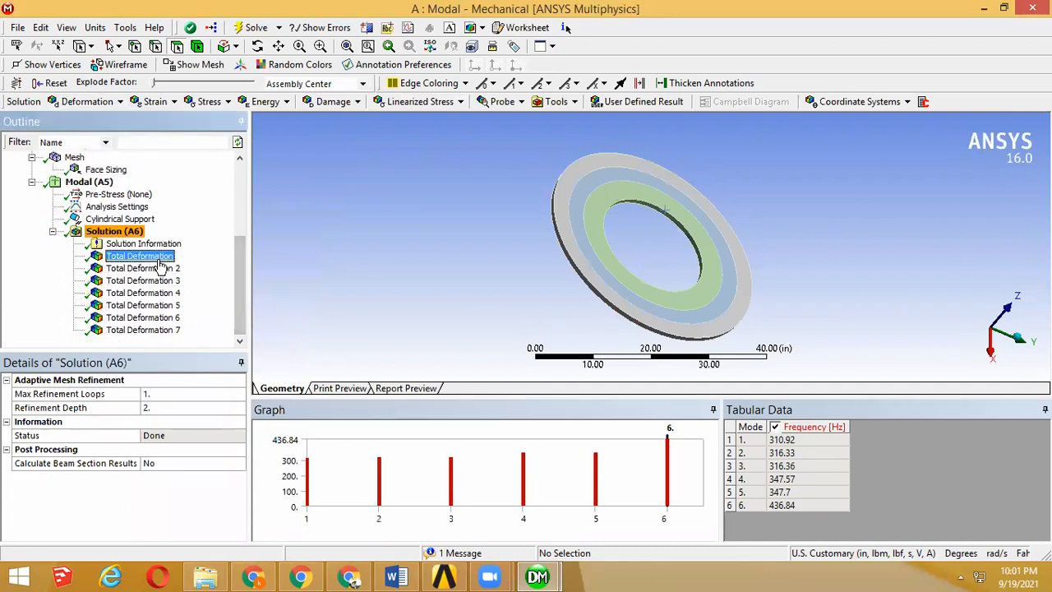
left_click(158, 281)
left_click_drag(597, 243, 779, 220)
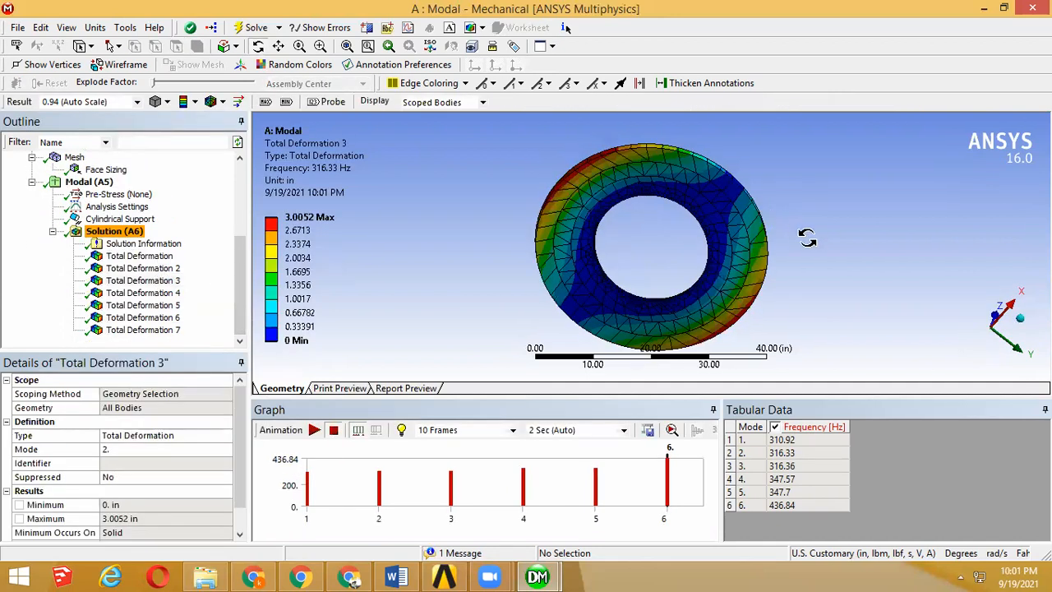
left_click(154, 268)
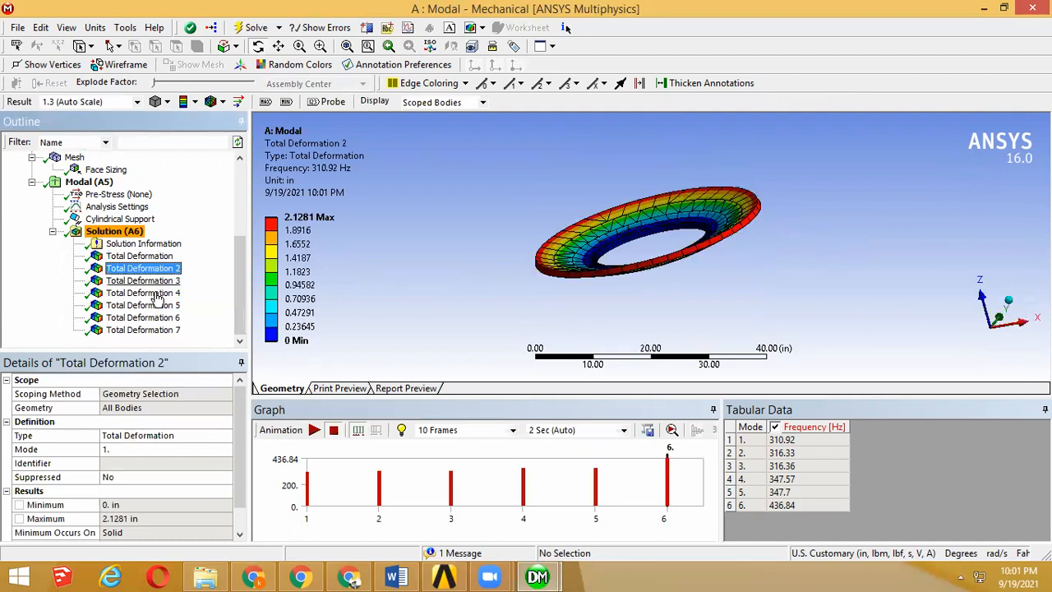
left_click(157, 305)
left_click(157, 318)
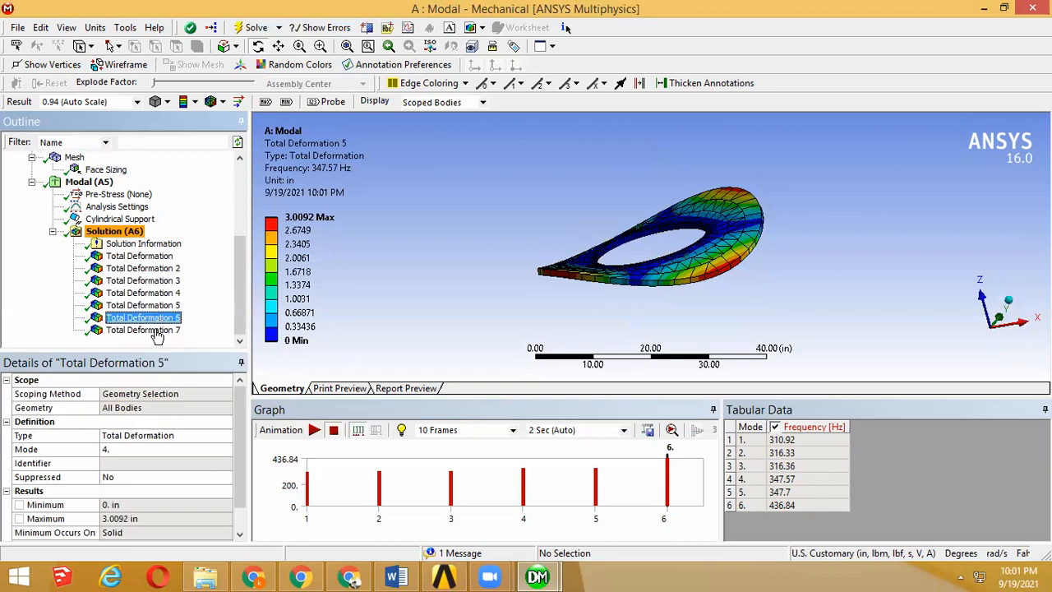
left_click(157, 329)
Step: Examine the sixth mode shape in Total Deformation 7 from several viewing angles
left_click_drag(769, 274, 763, 206)
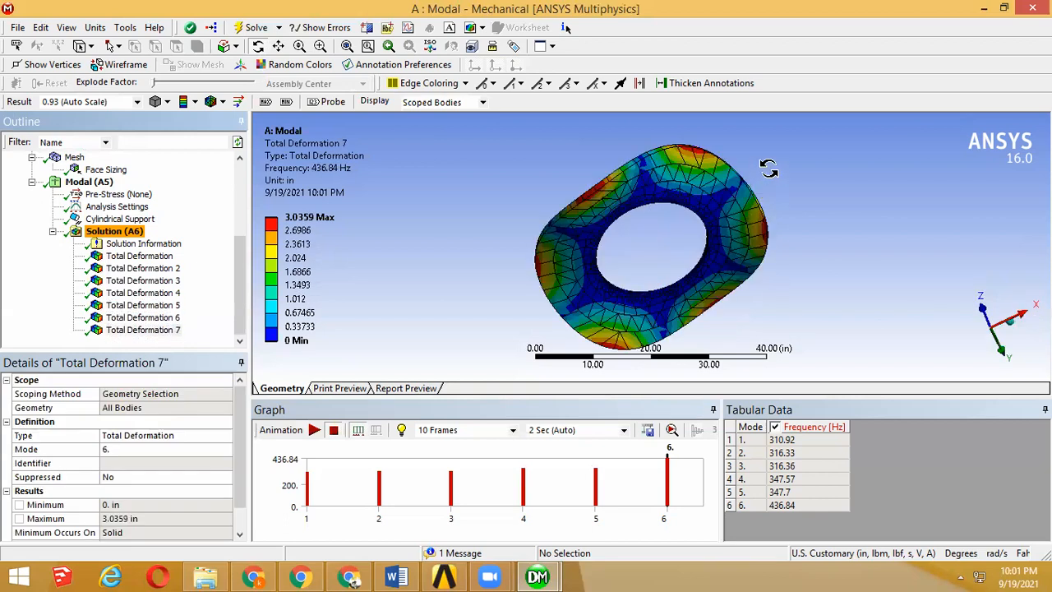
left_click_drag(768, 168, 772, 238)
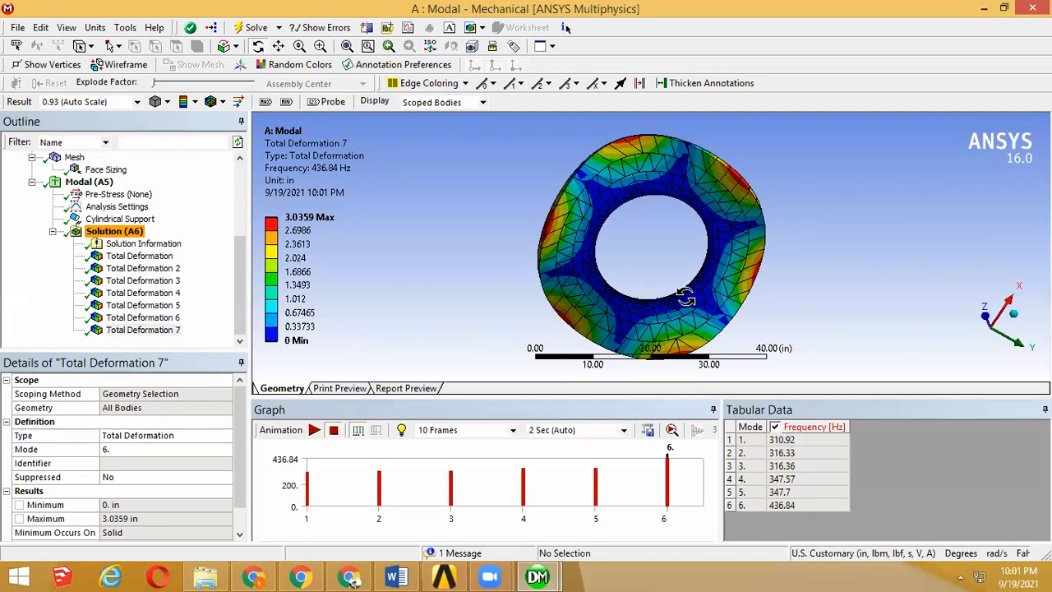
left_click_drag(794, 266, 776, 299)
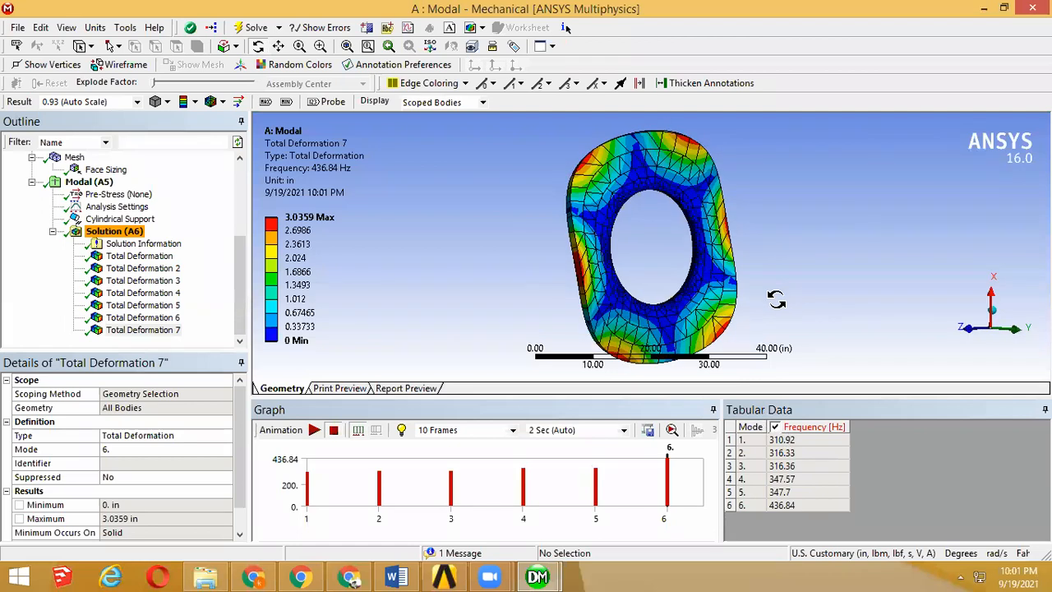
left_click_drag(776, 299, 775, 299)
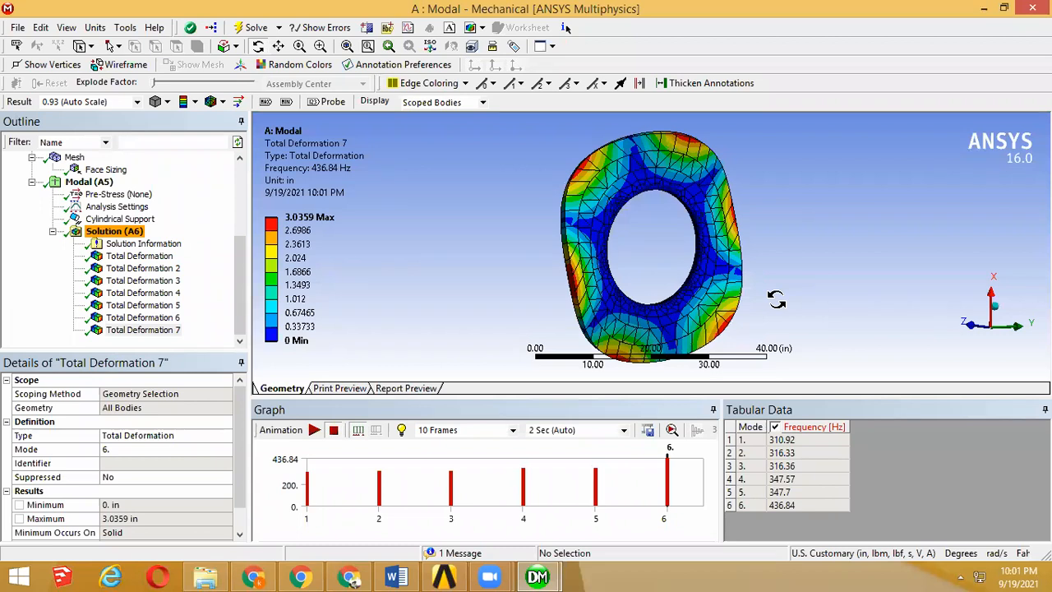
left_click_drag(630, 190, 634, 197)
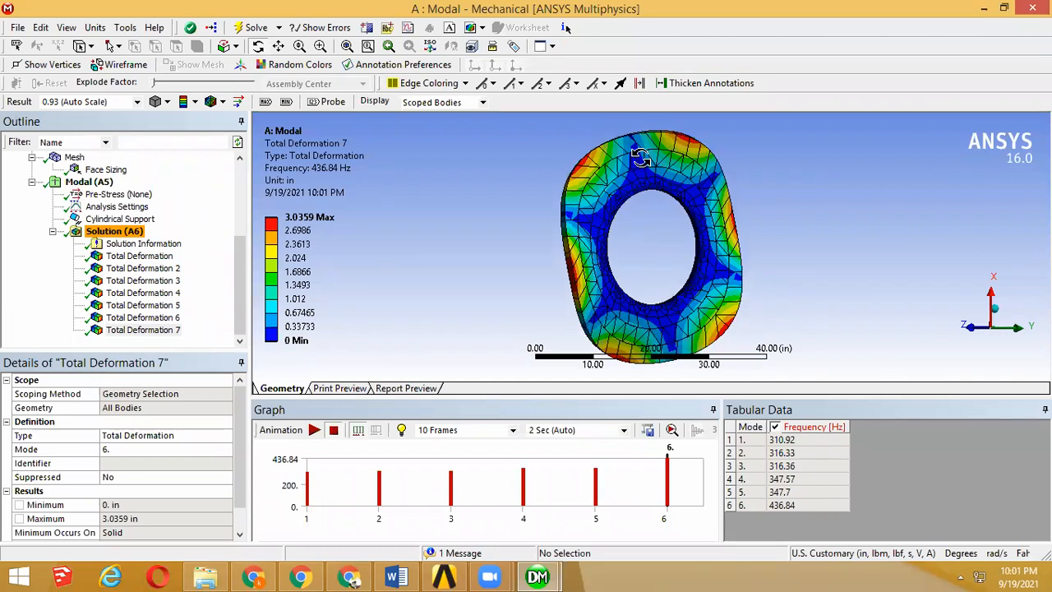
mouse_move(851, 220)
left_mouse_down()
mouse_move(850, 231)
mouse_move(837, 212)
left_mouse_up()
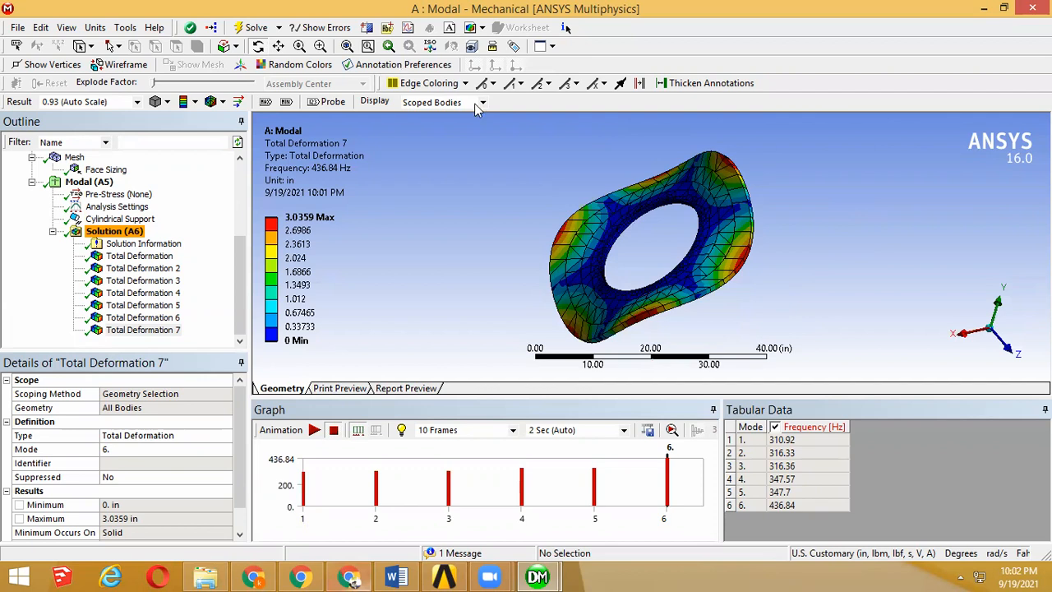
Step: Annotate the screen beside the deformed plate with freehand one-, two- and three-loop mode curves, and clear the drawings
left_click_drag(445, 174, 441, 336)
mouse_move(482, 161)
left_mouse_down()
mouse_move(473, 292)
mouse_move(444, 329)
left_mouse_up()
left_click_drag(373, 179, 373, 328)
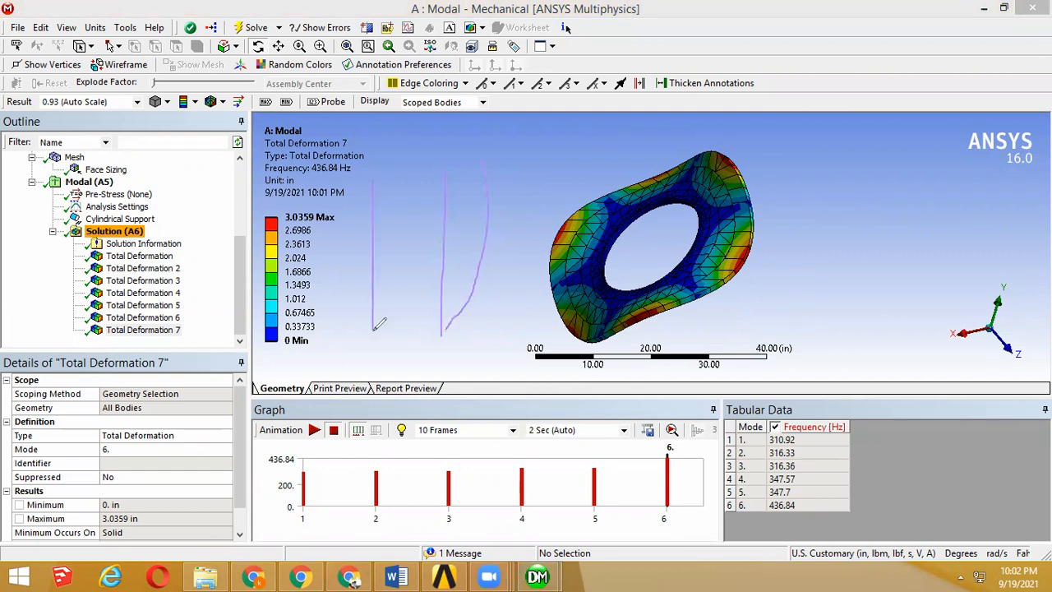
mouse_move(362, 174)
left_mouse_down()
mouse_move(365, 295)
mouse_move(378, 324)
left_mouse_up()
left_click_drag(814, 125, 827, 311)
mouse_move(812, 125)
left_mouse_down()
mouse_move(802, 232)
mouse_move(828, 306)
left_mouse_up()
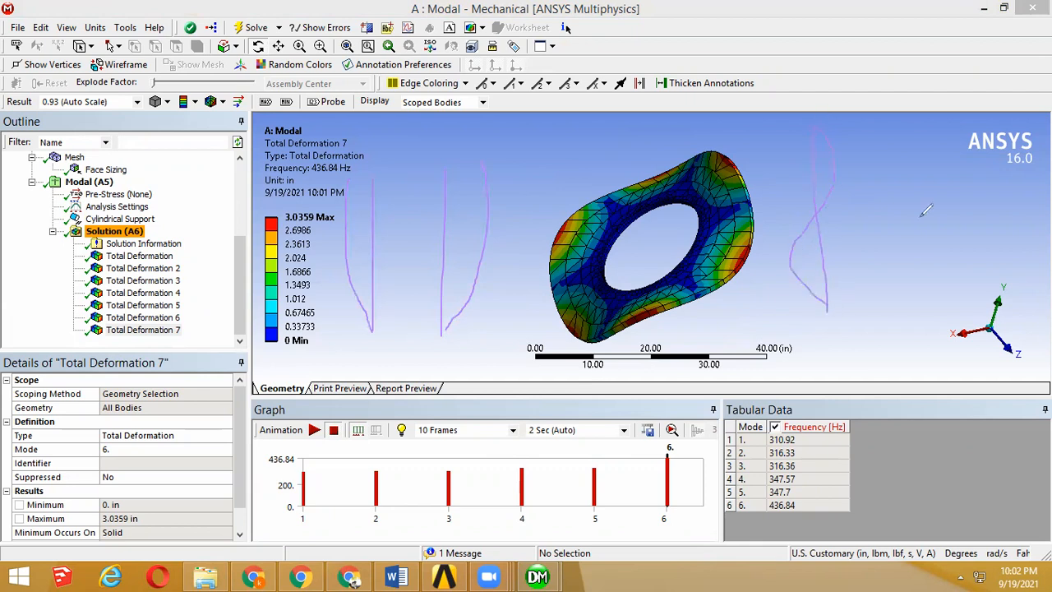
left_click_drag(926, 154, 914, 297)
mouse_move(986, 169)
left_mouse_down()
mouse_move(1002, 228)
mouse_move(972, 271)
mouse_move(983, 294)
mouse_move(965, 300)
left_mouse_up()
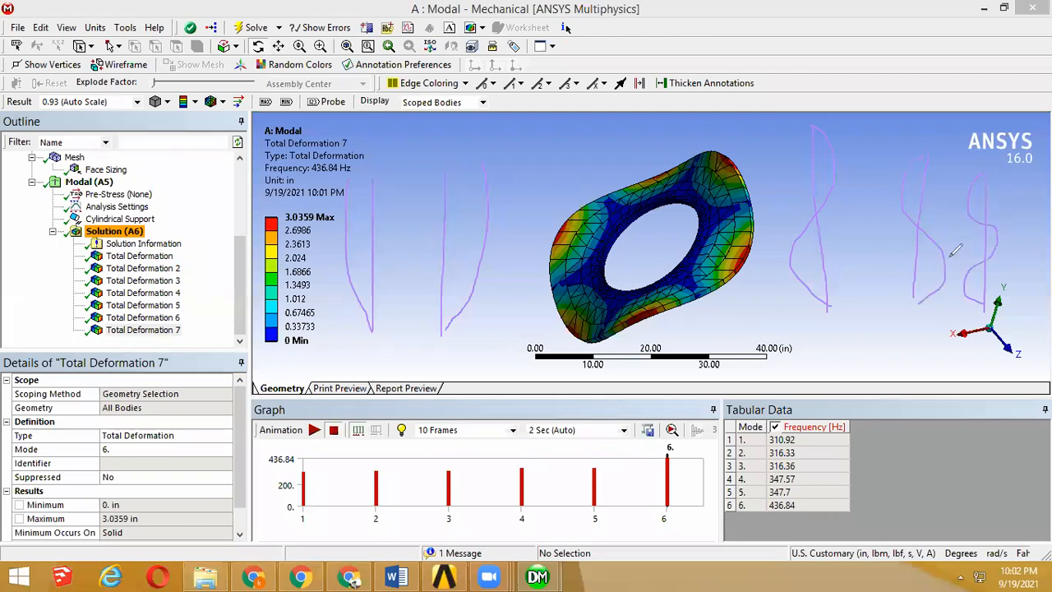
left_click(729, 127)
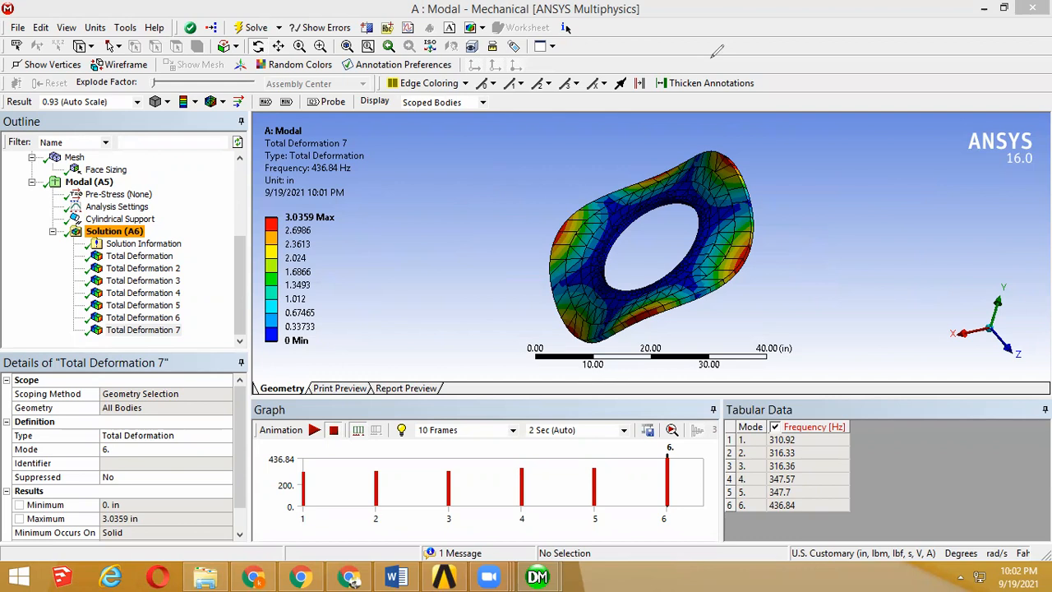
Step: Compare the first, fourth and sixth mode shapes using Total Deformation 2, 5 and 7
left_click(142, 267)
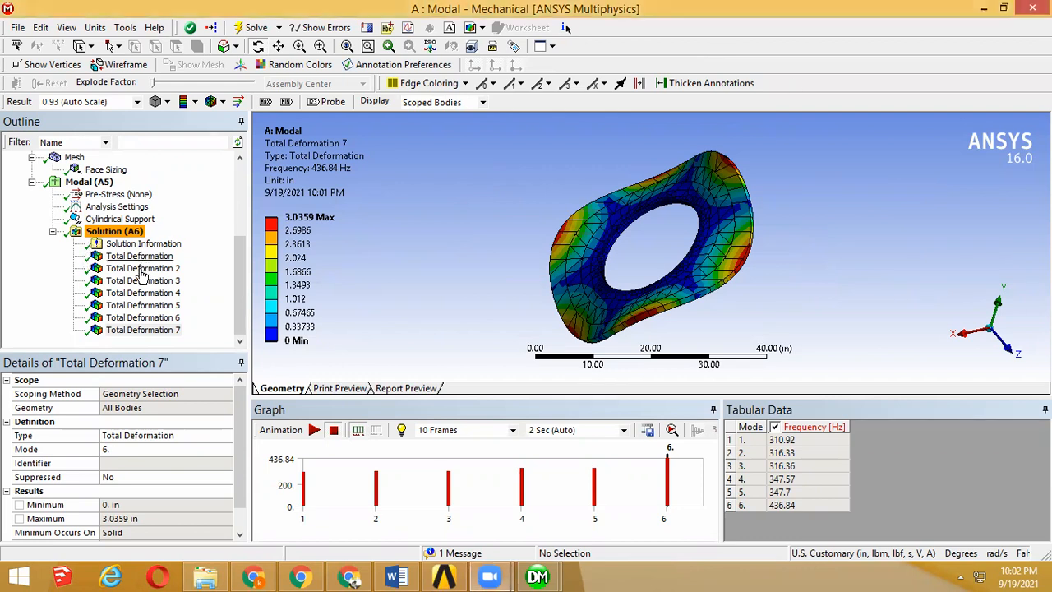
left_click(142, 305)
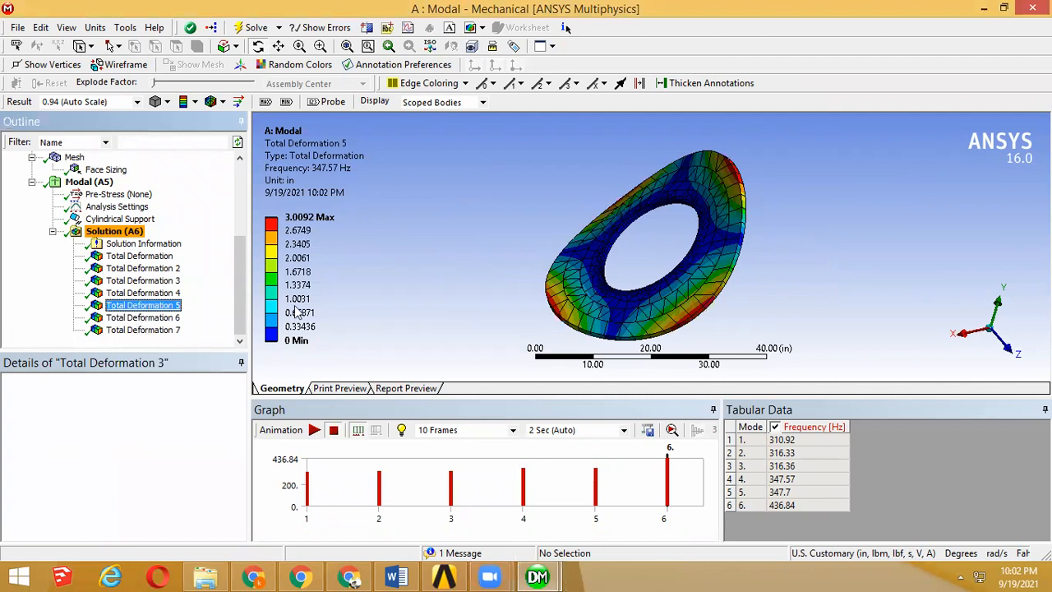
key("Down")
key("Down")
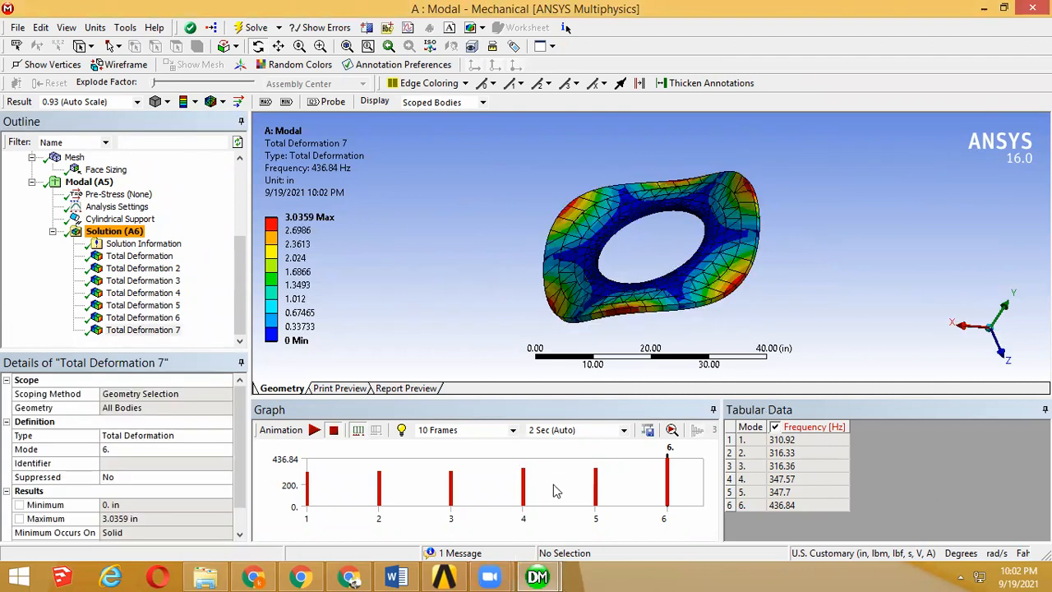
Step: Compare the six computed frequencies in Mechanical with the Results Comparison table on page 28 of the verification manual in the browser
left_click(317, 540)
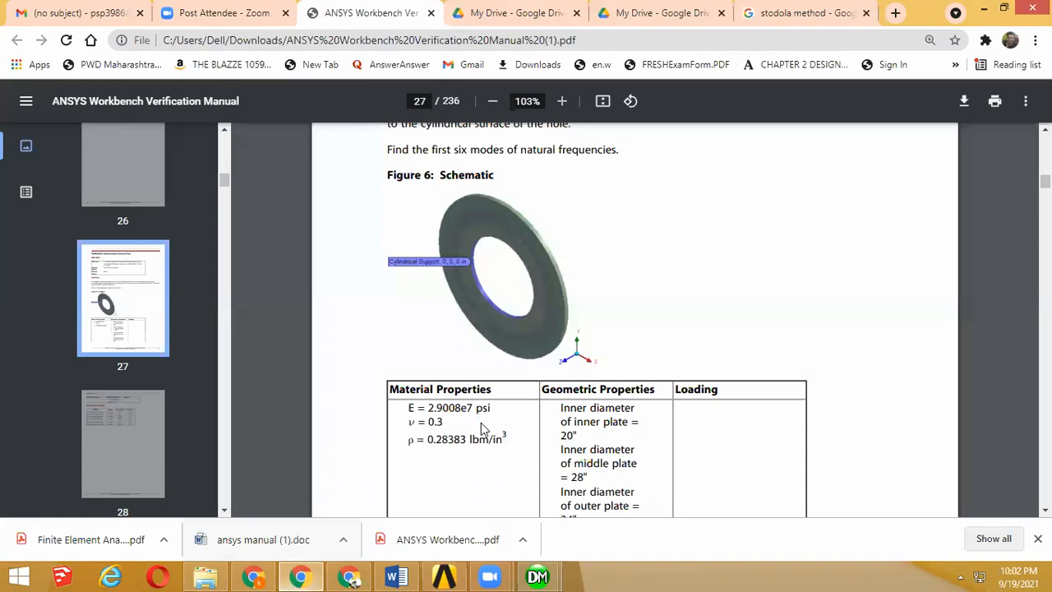
scroll(523, 283, "down", 7)
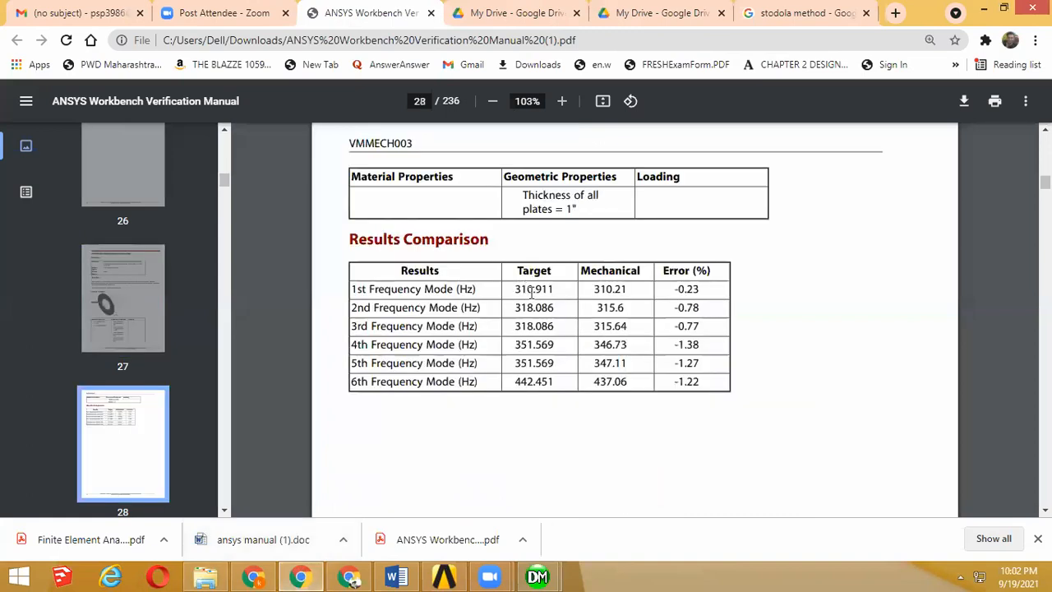
mouse_move(538, 576)
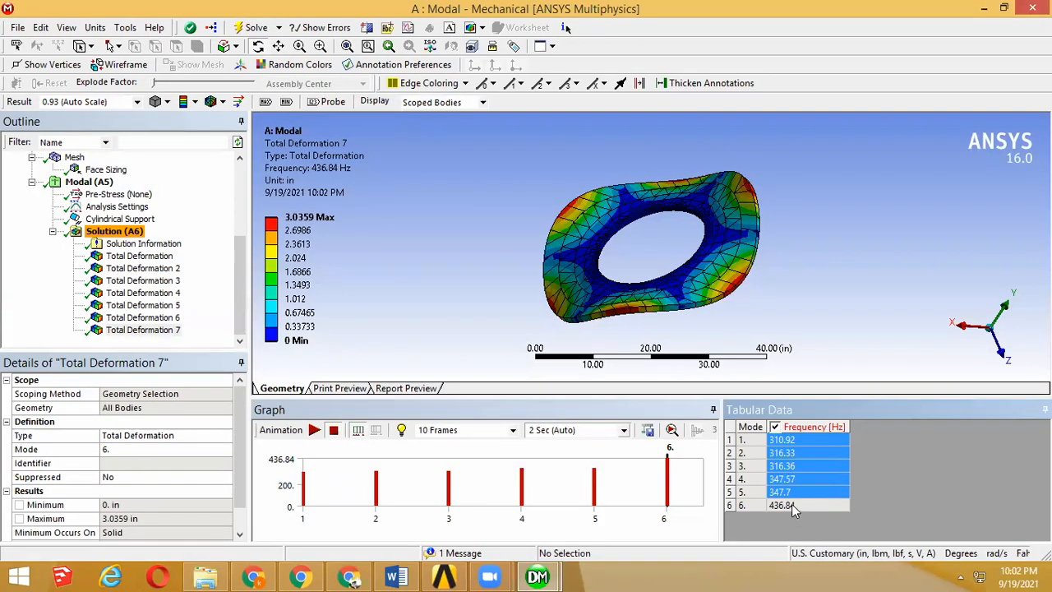
left_click(298, 575)
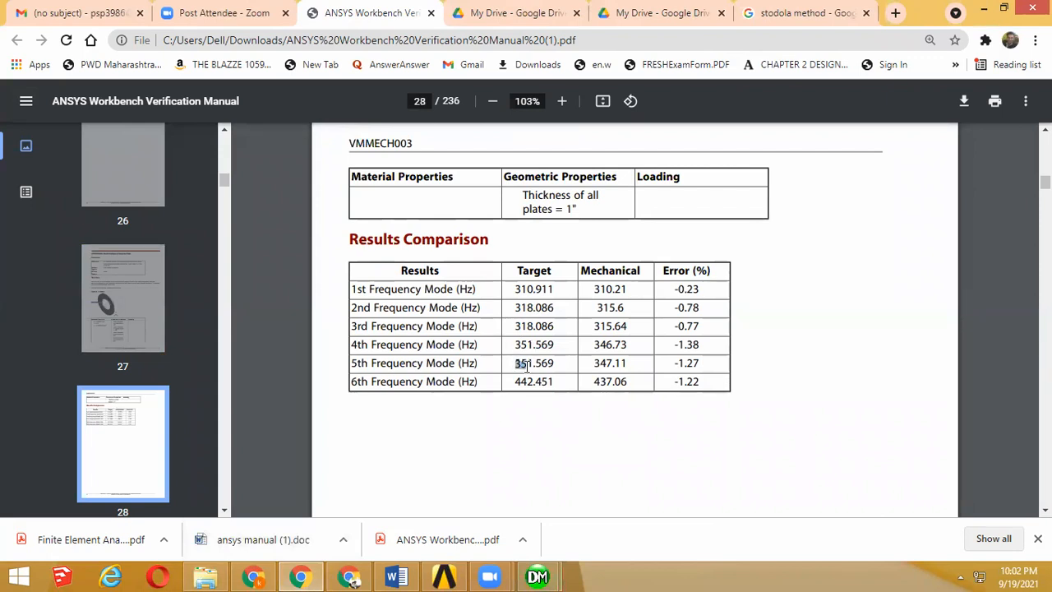
left_click_drag(516, 382, 530, 382)
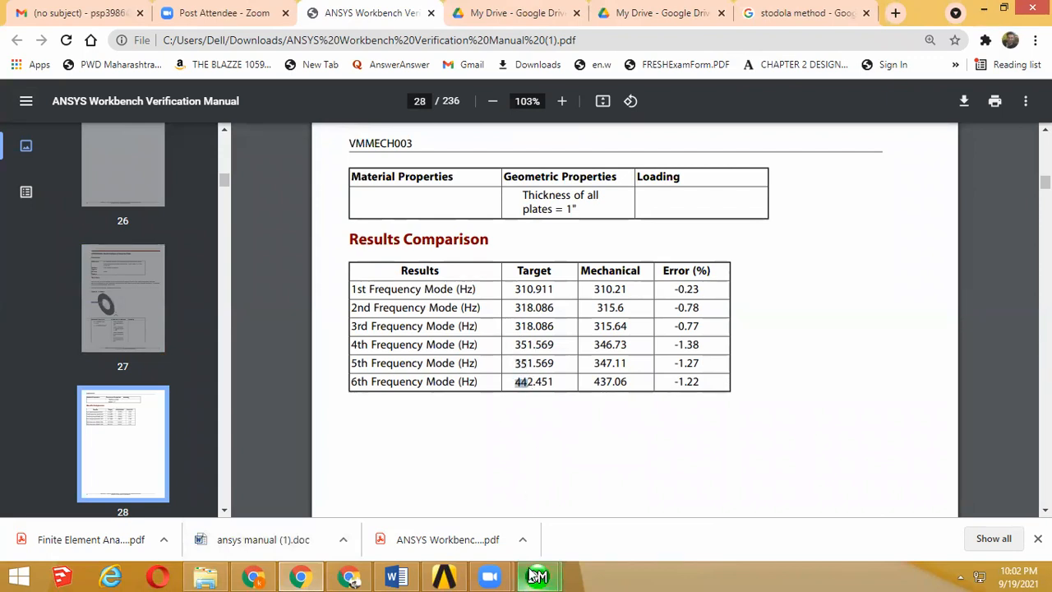
mouse_move(537, 575)
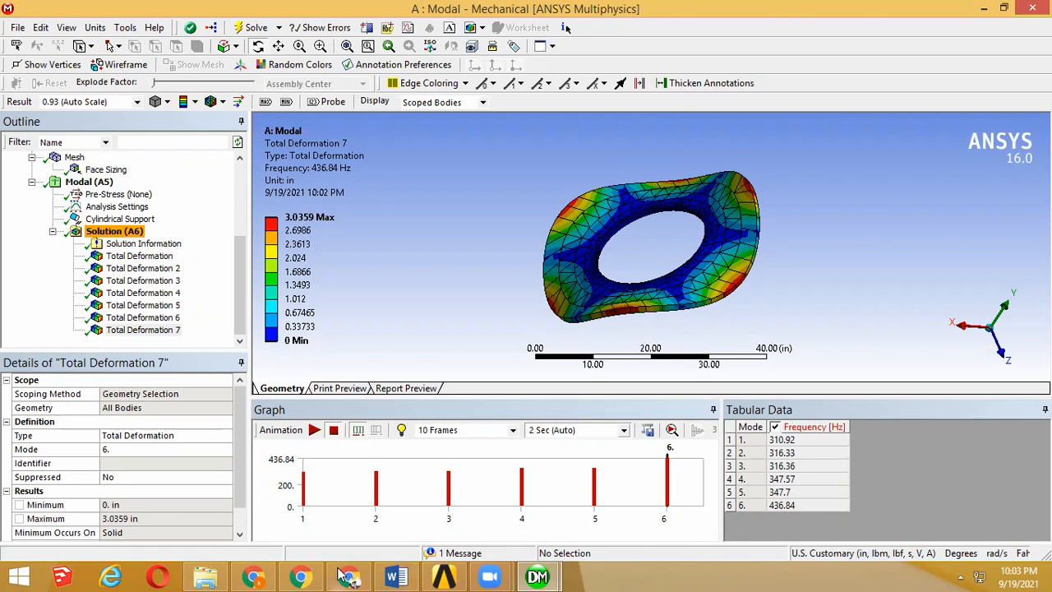
left_click(310, 575)
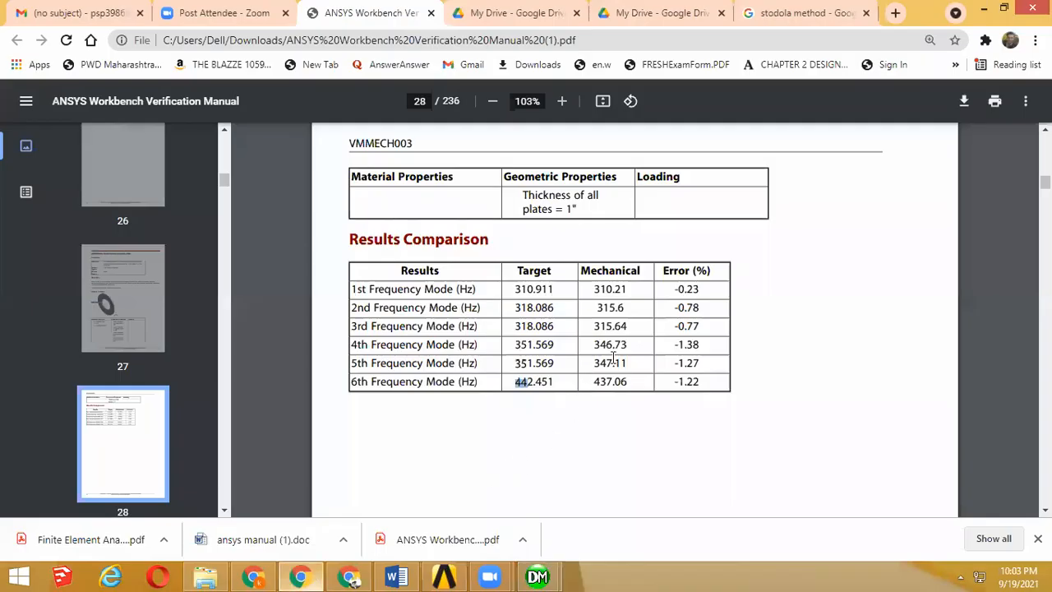
Step: Check the reference and the "Free Vibration Analysis" type in the manual's VMMECH003 overview
scroll(604, 361, "up", 10)
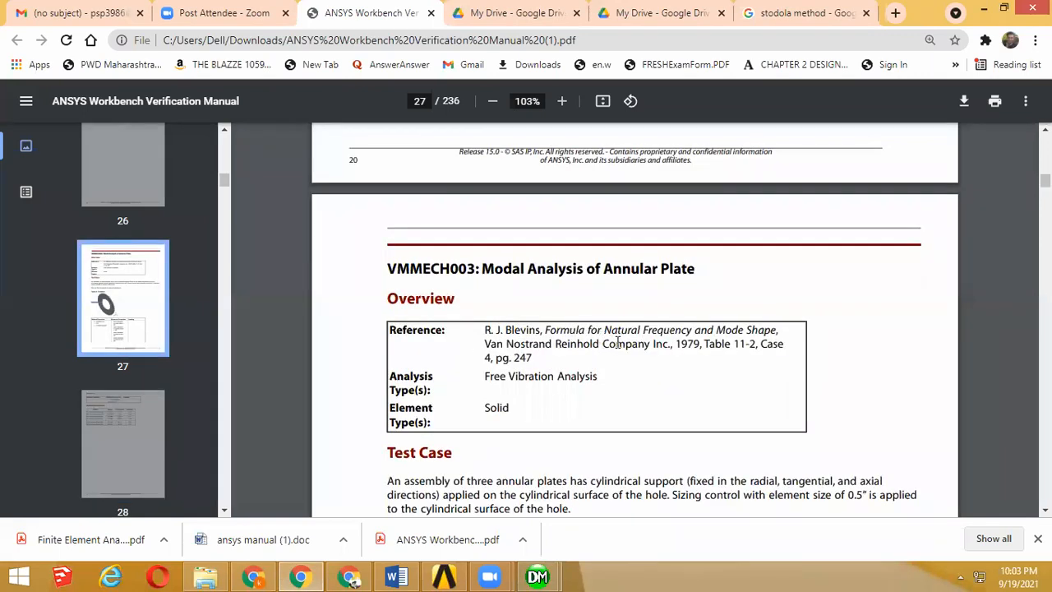
left_click_drag(617, 344, 617, 343)
left_click(562, 367)
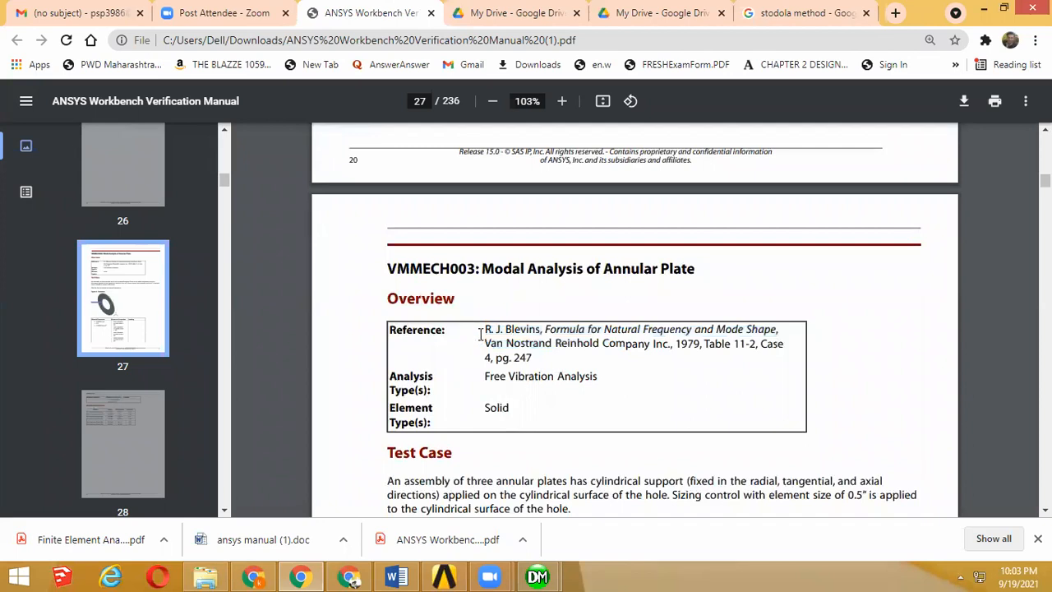
left_click_drag(478, 374, 592, 389)
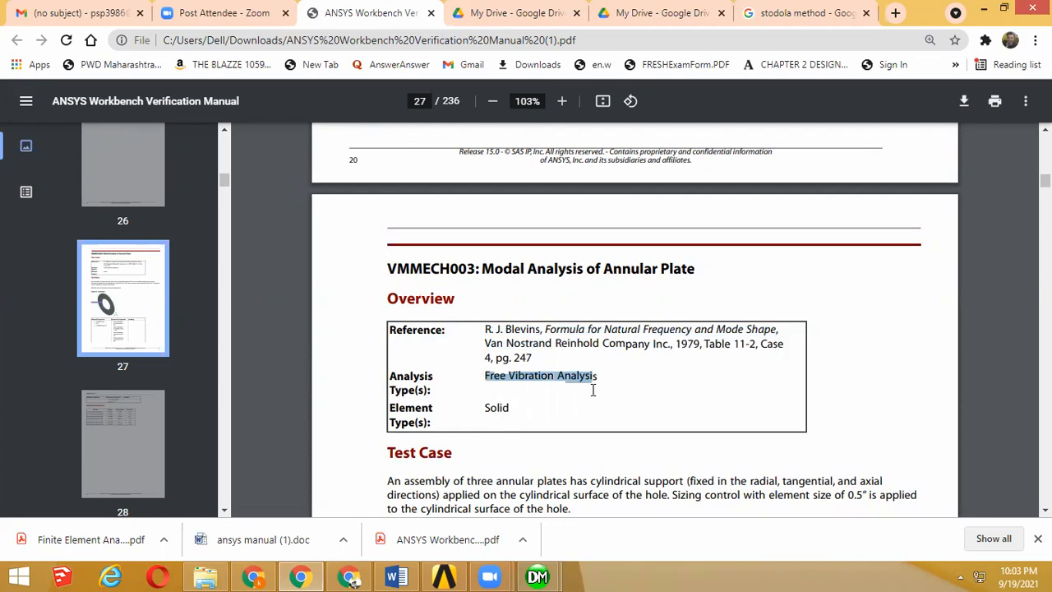